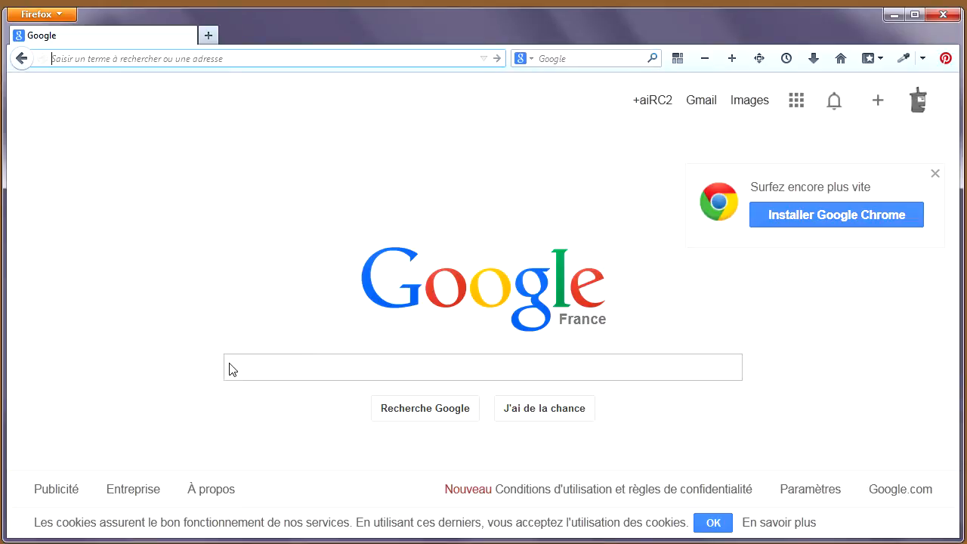
# Step: Search Google Images for "silhouette voiture"
pyautogui.click(272, 371)
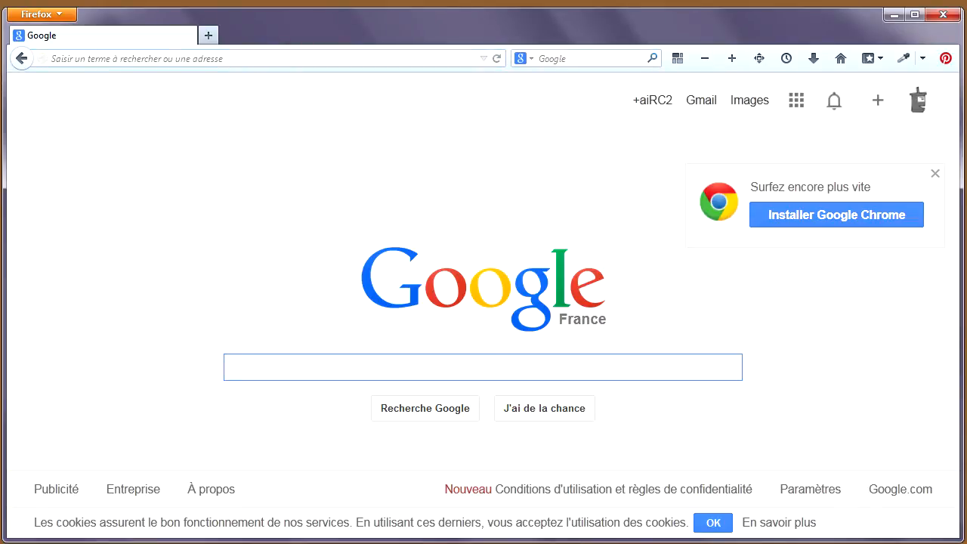
pyautogui.write('silh')
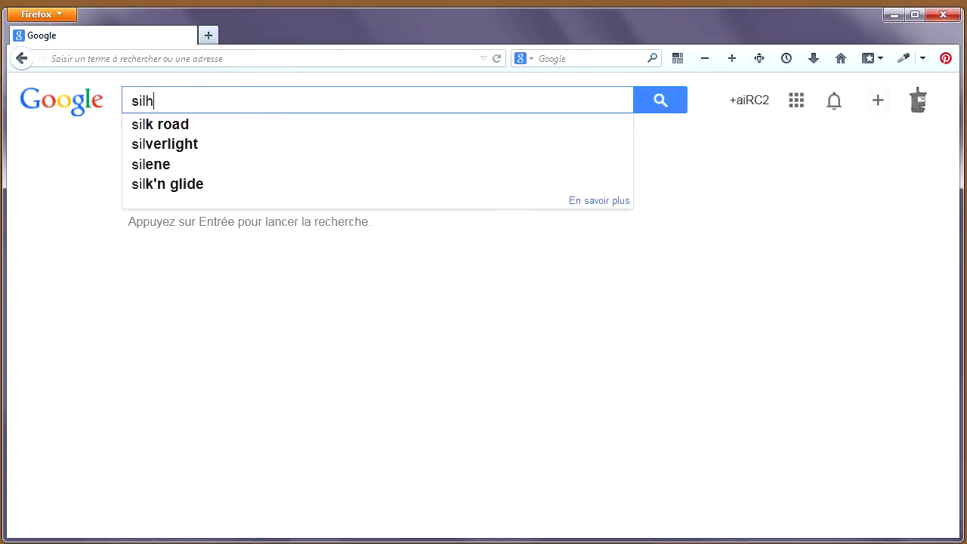
pyautogui.write('ouette voiture')
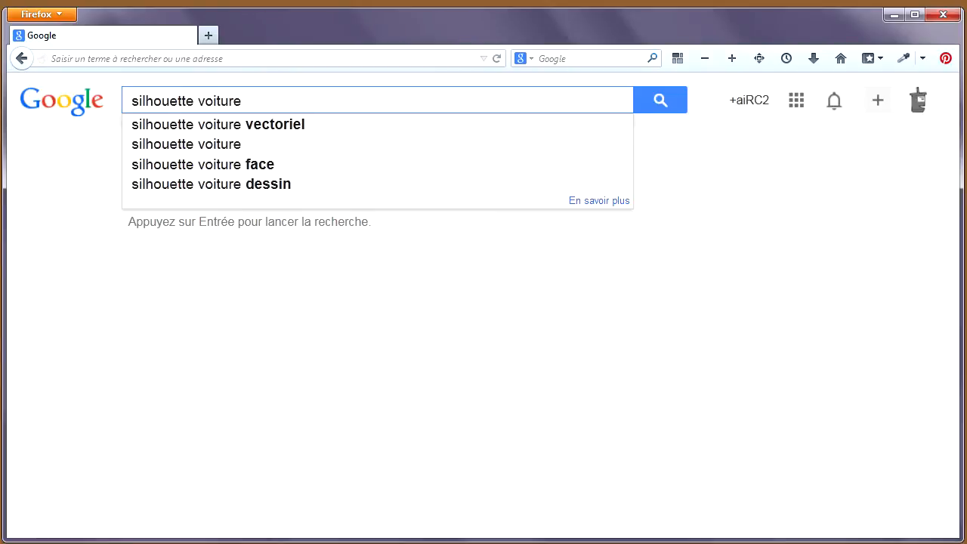
pyautogui.press('Return')
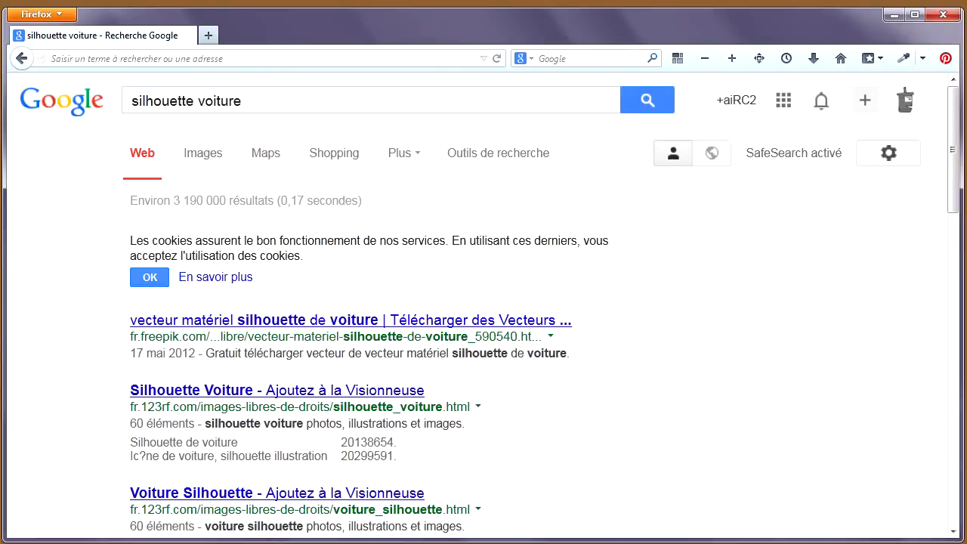
pyautogui.click(206, 155)
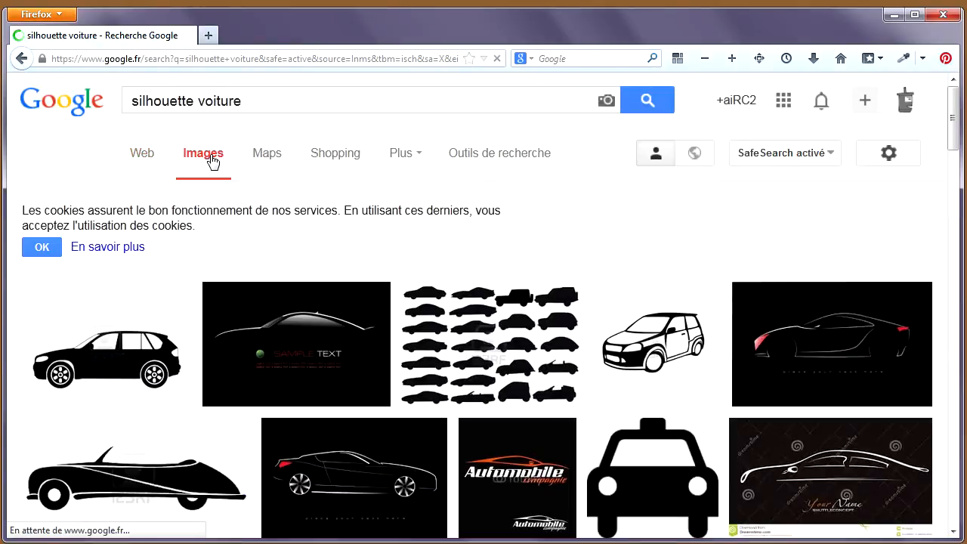
# Step: Find the black silhouette of a front-facing car in a garage among the image results and open it
pyautogui.scroll(-4, 469, 381)
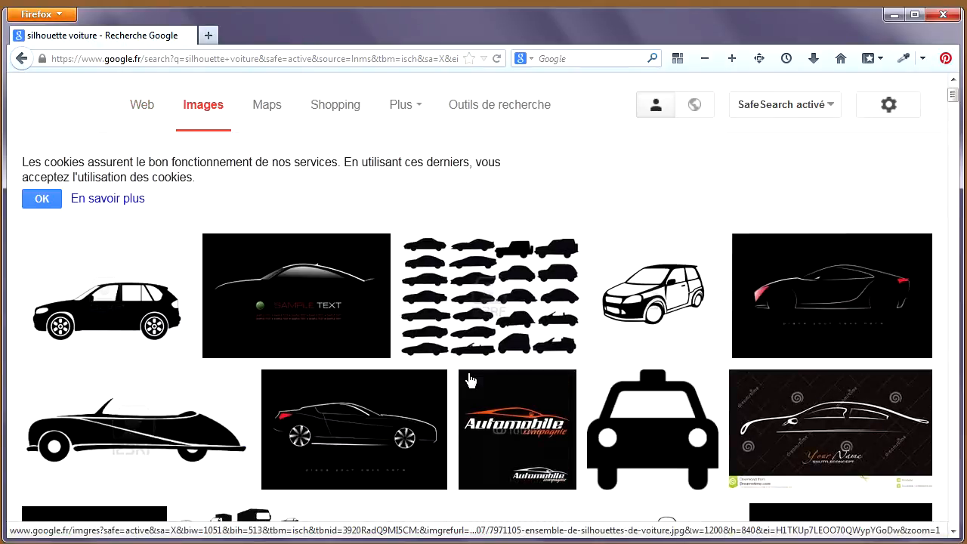
pyautogui.scroll(-10, 468, 380)
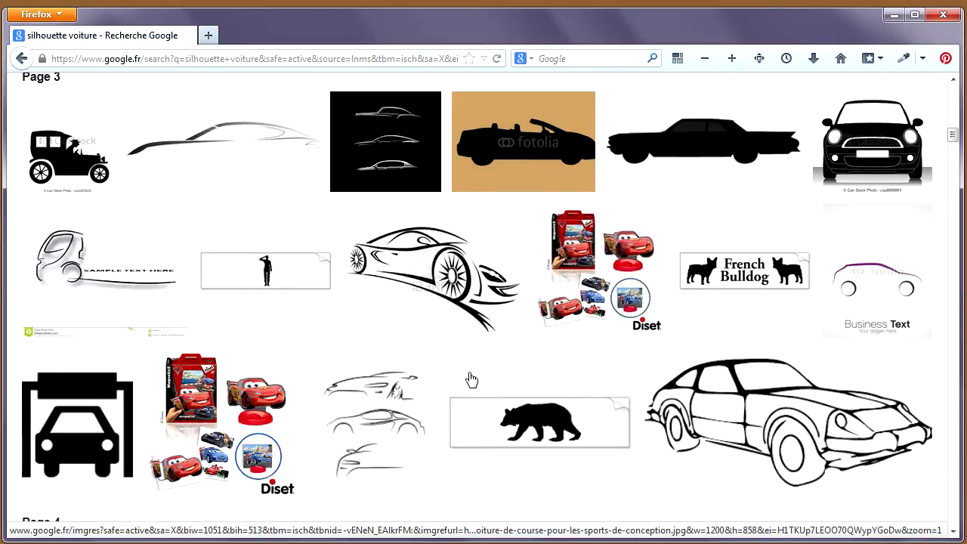
pyautogui.scroll(-2, 471, 379)
pyautogui.moveTo(87, 258)
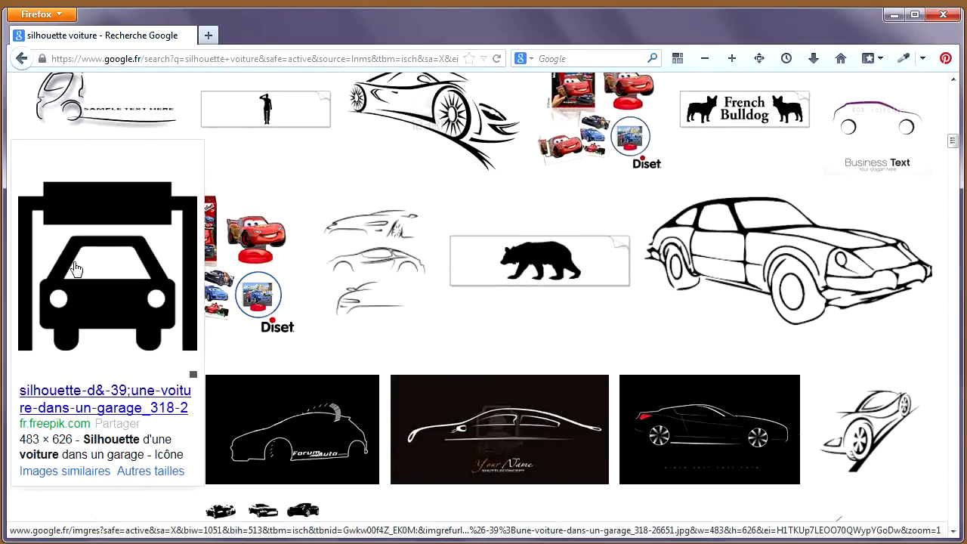
pyautogui.click(87, 258)
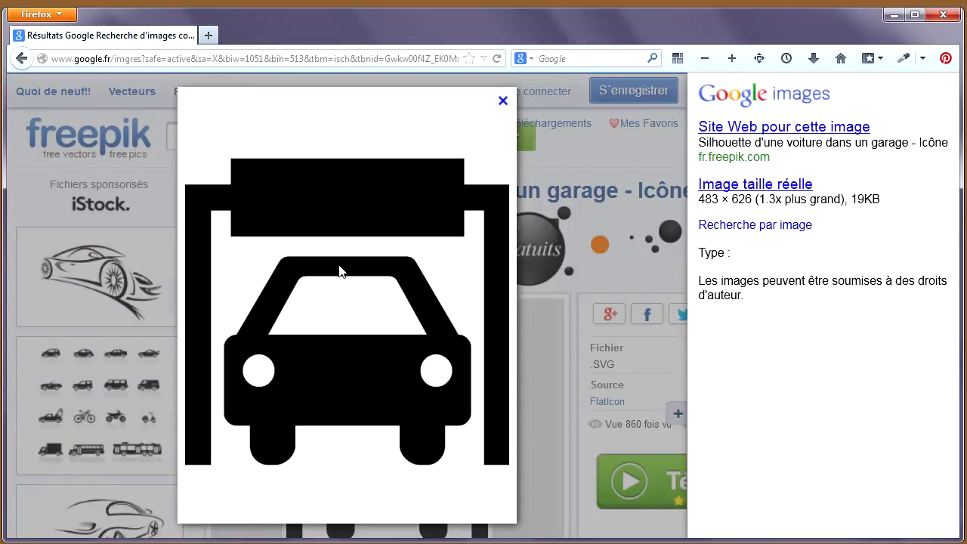
# Step: Display the garage car silhouette at full size and copy the image to the clipboard
pyautogui.rightClick(339, 266)
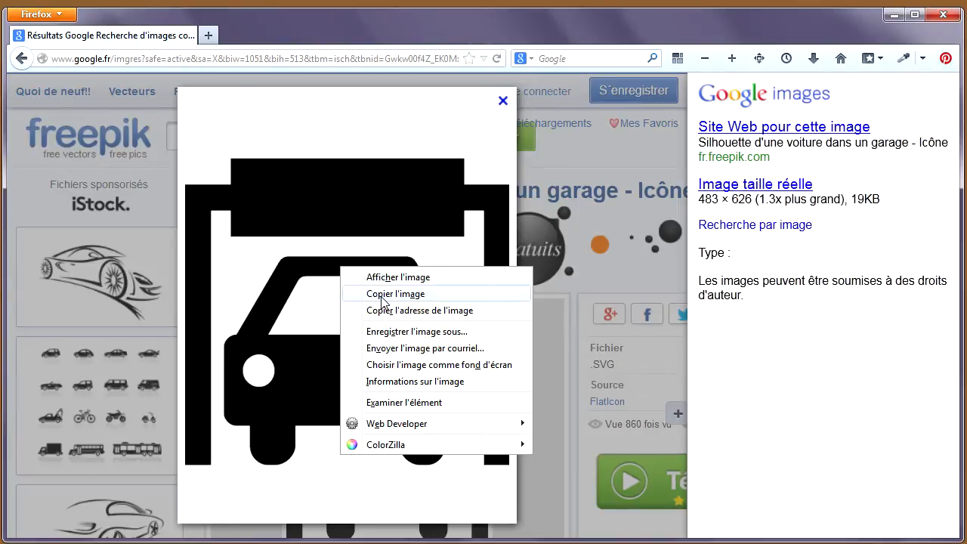
pyautogui.click(350, 181)
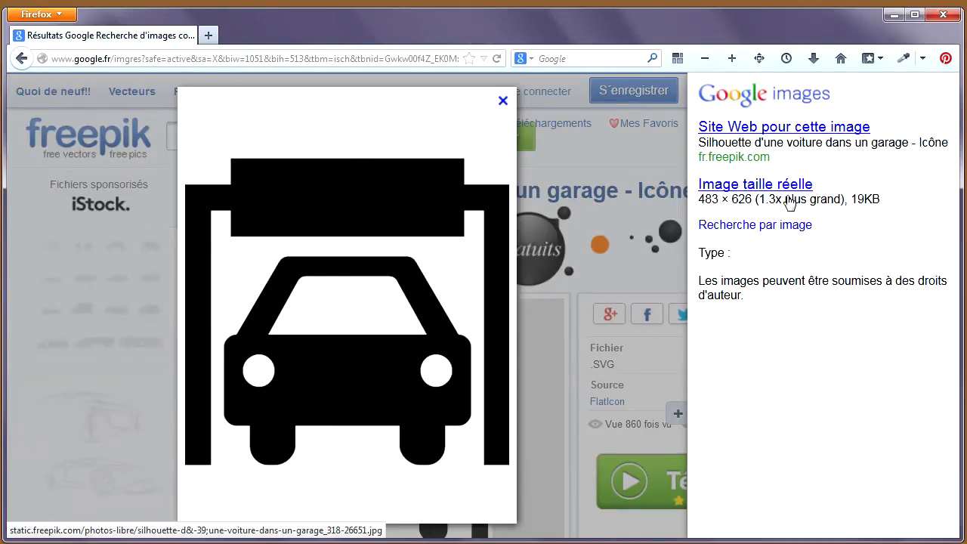
pyautogui.click(744, 186)
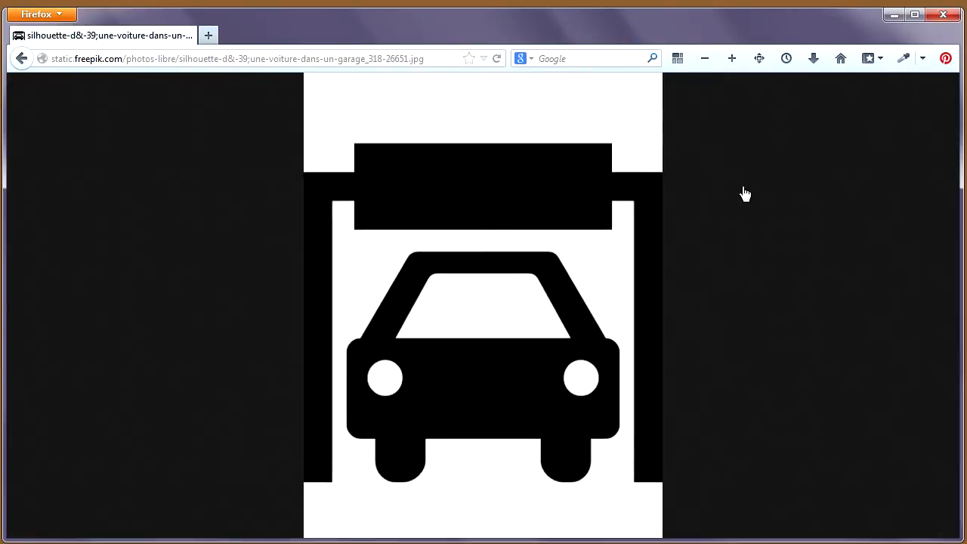
pyautogui.click(476, 254)
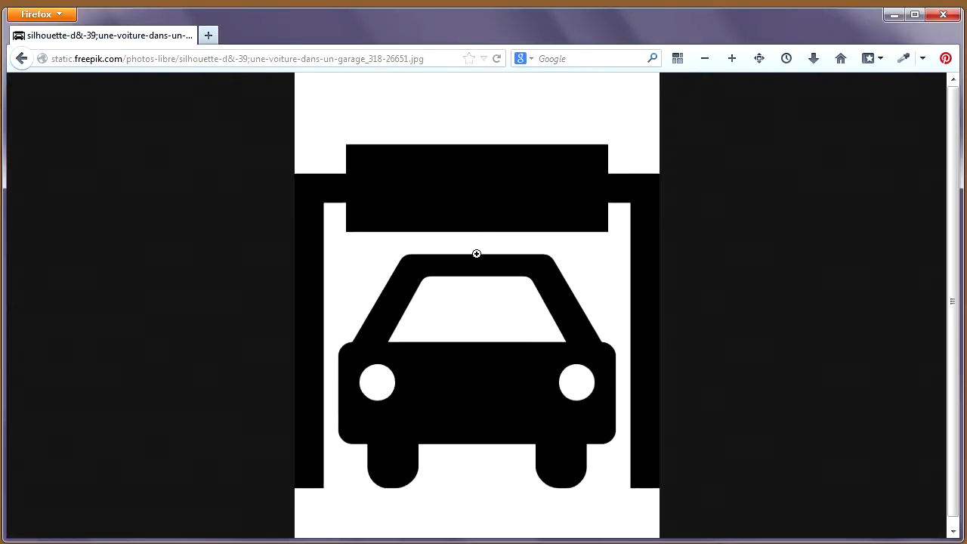
pyautogui.rightClick(480, 238)
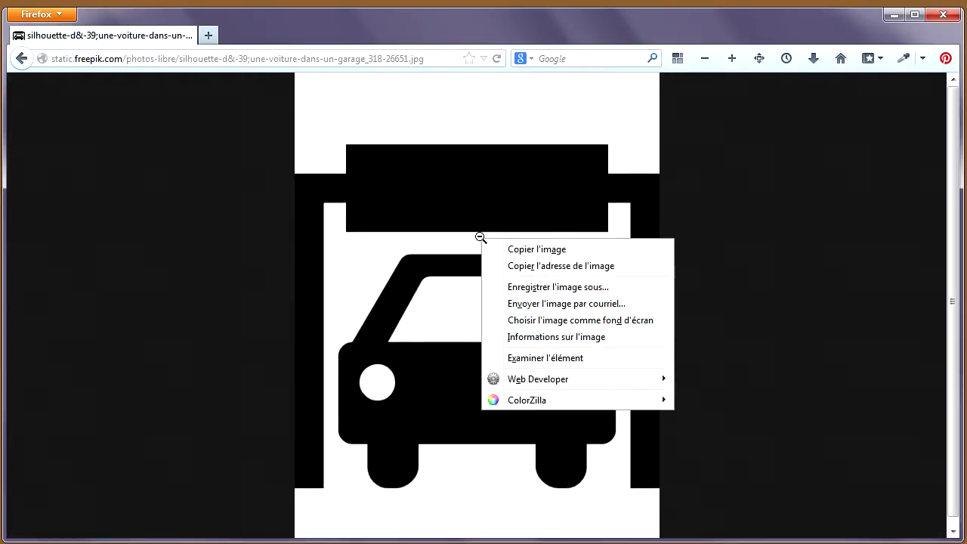
pyautogui.click(523, 250)
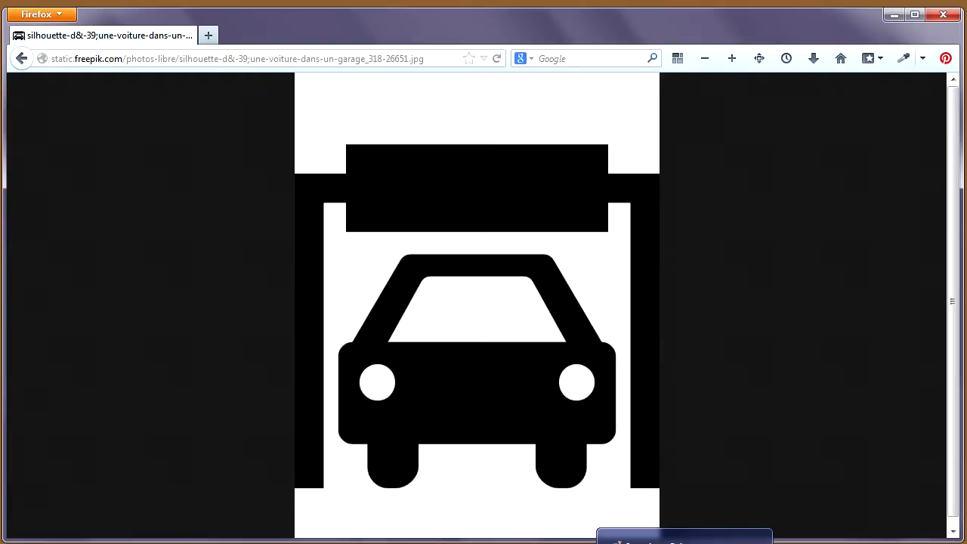
# Step: Switch to Paint and paste the copied garage car silhouette onto the blank canvas
pyautogui.click(685, 540)
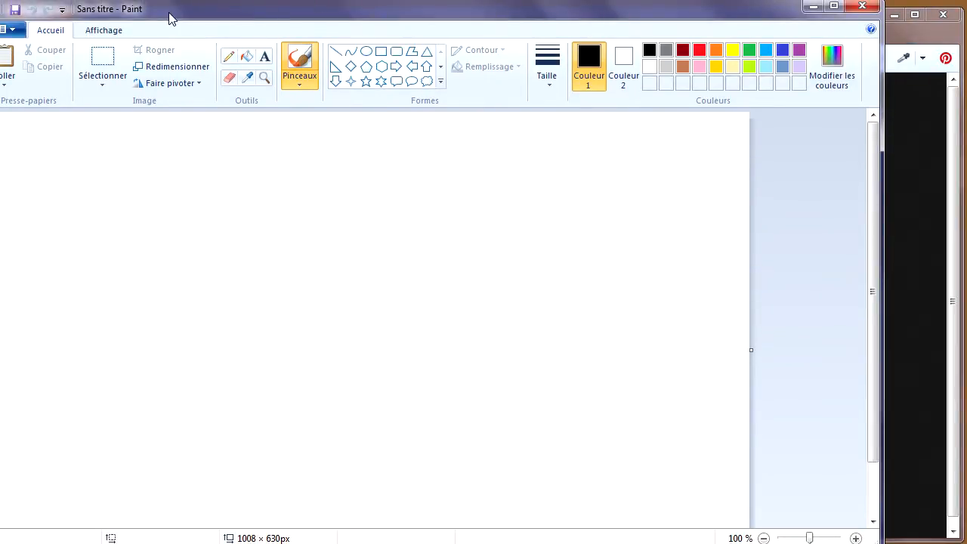
pyautogui.moveTo(179, 18); pyautogui.dragTo(215, 22)
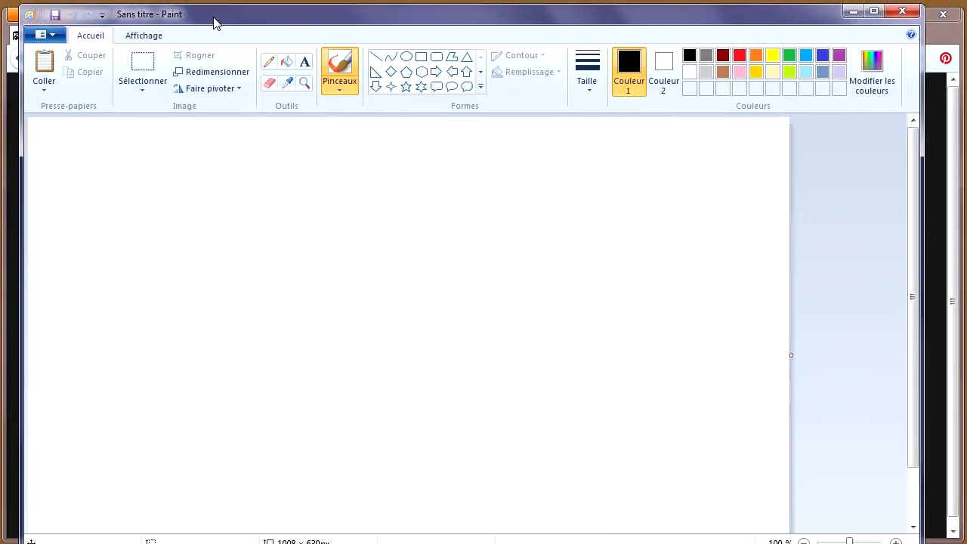
pyautogui.click(42, 68)
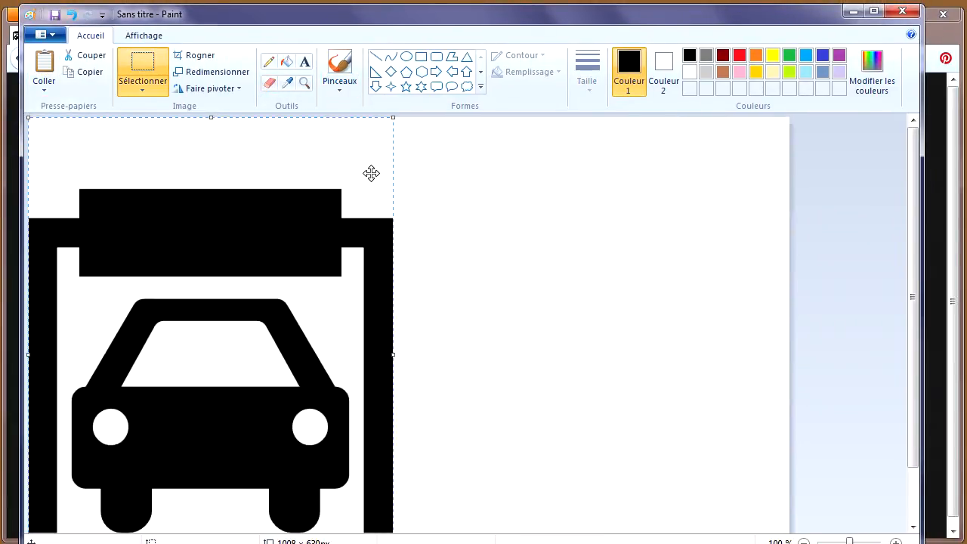
# Step: Select only the car under the garage with a rectangular selection of about 383 × 324 px and copy it
pyautogui.click(144, 66)
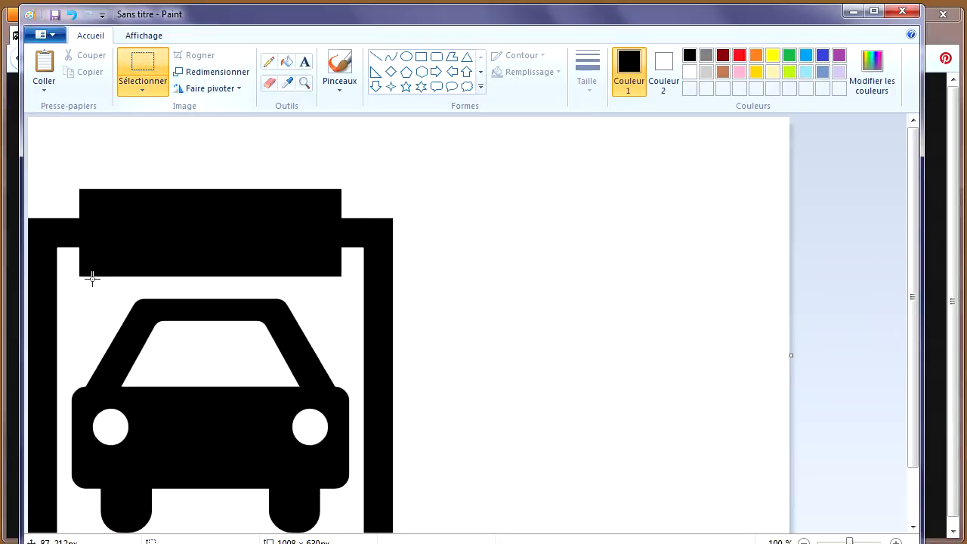
pyautogui.moveTo(66, 291); pyautogui.dragTo(356, 532)
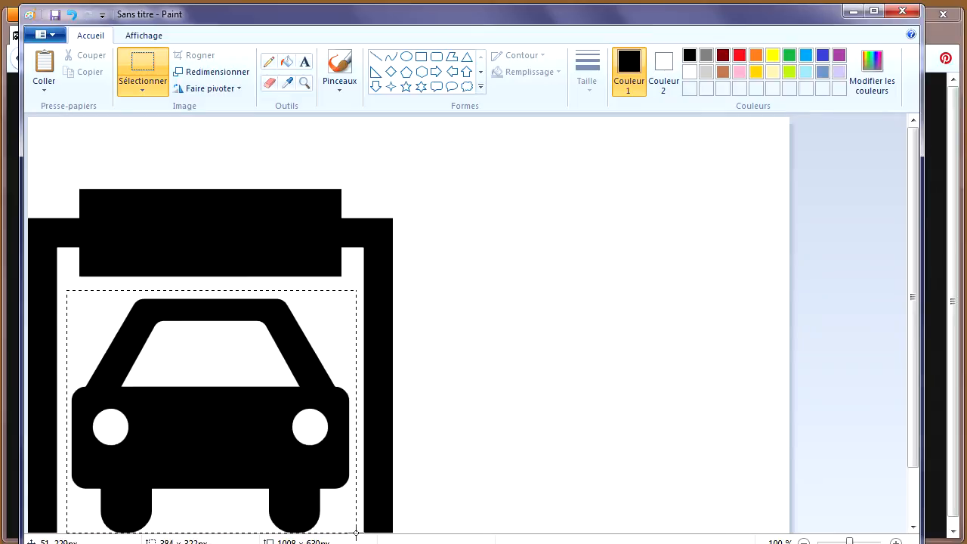
pyautogui.moveTo(355, 534); pyautogui.dragTo(356, 532)
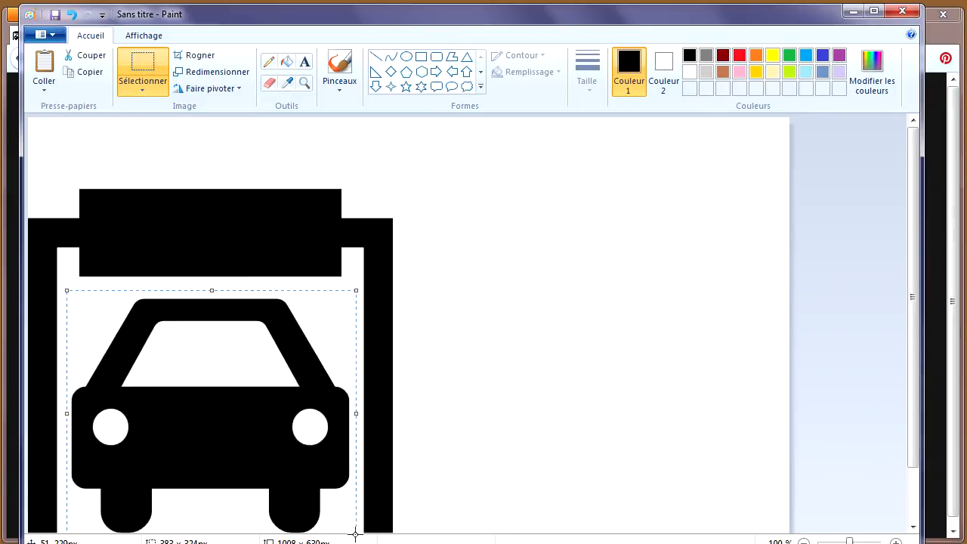
pyautogui.scroll(-1, 916, 339)
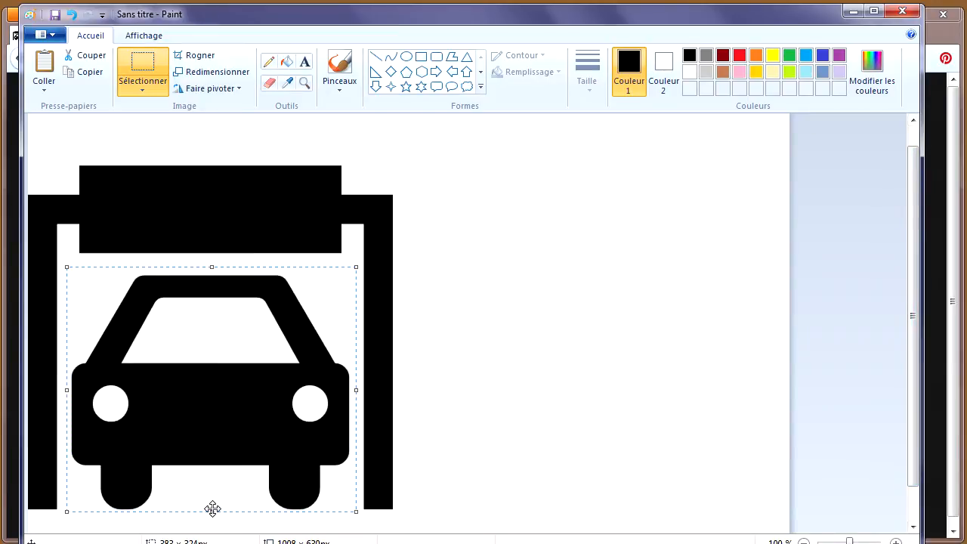
pyautogui.click(83, 73)
# Step: Switch to Inkscape and paste the copied car image into the new document
pyautogui.moveTo(637, 543)
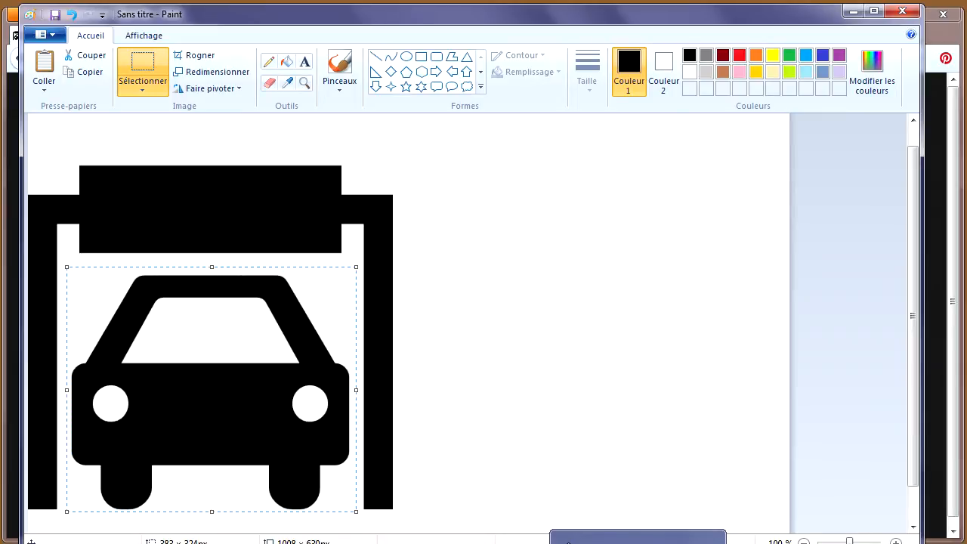
pyautogui.click(568, 538)
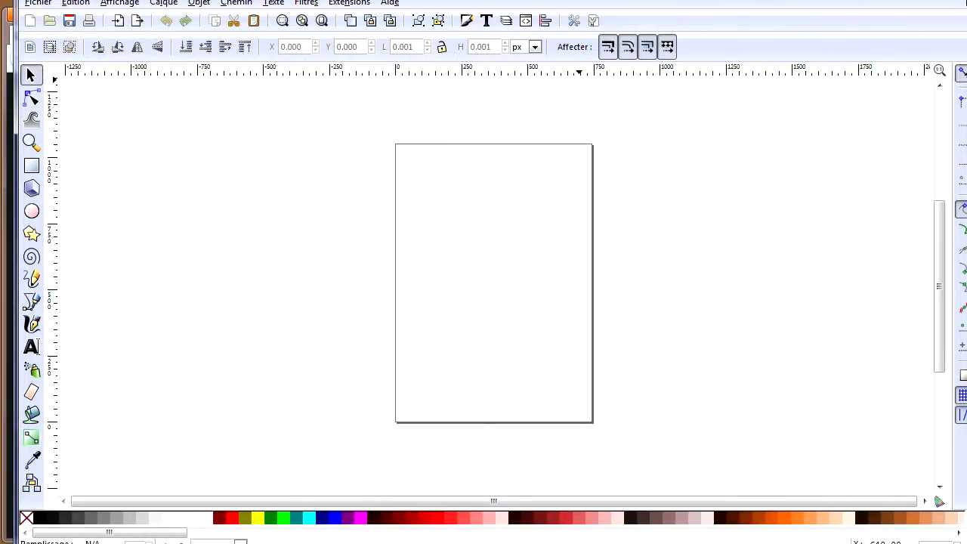
pyautogui.moveTo(235, 0); pyautogui.dragTo(235, 8)
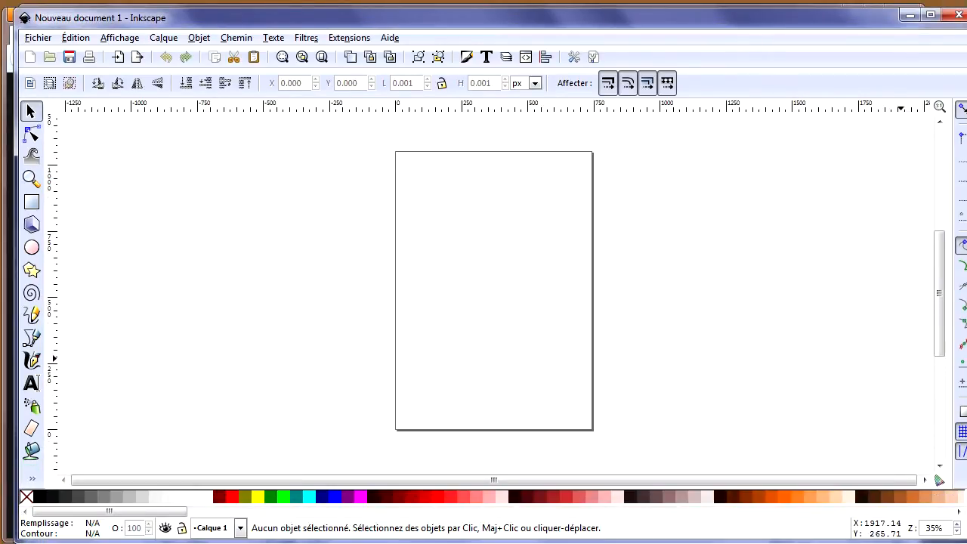
pyautogui.moveTo(966, 359); pyautogui.dragTo(963, 359)
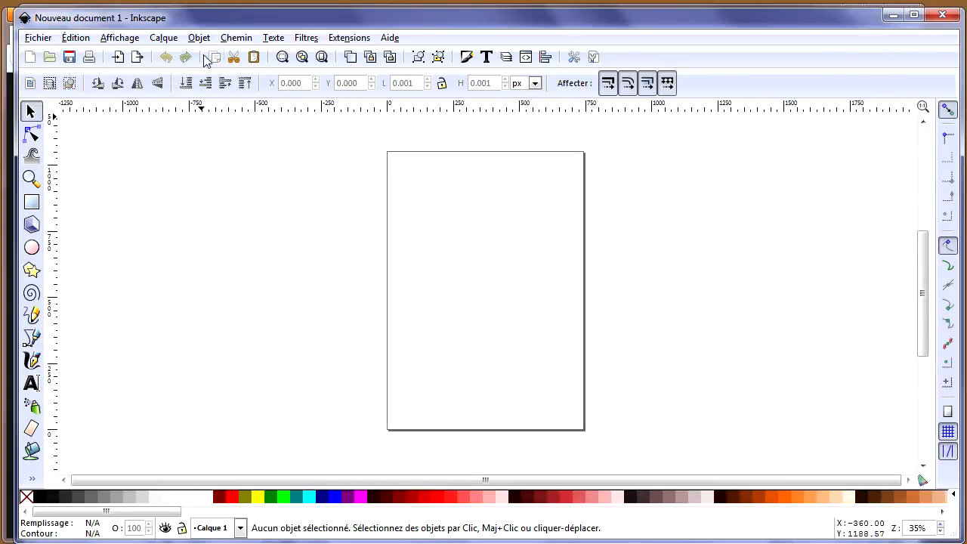
pyautogui.click(254, 59)
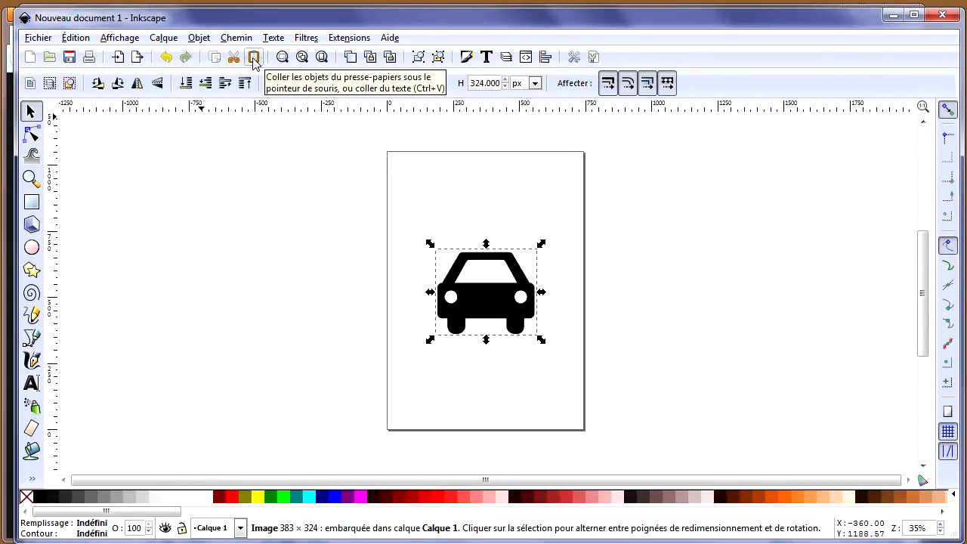
pyautogui.click(302, 57)
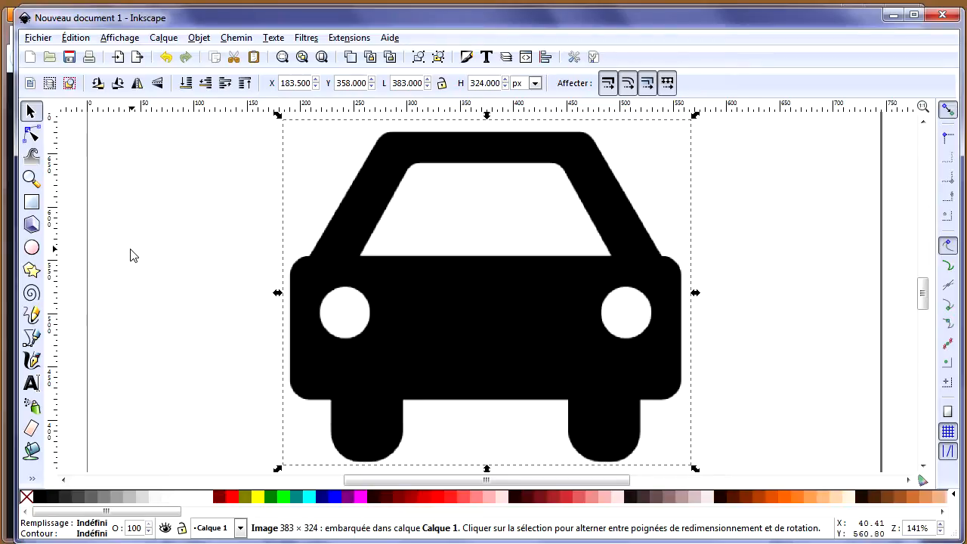
# Step: Examine the pixels along the car bitmap's slanted roof pillar edge, then return to the whole drawing
pyautogui.click(31, 178)
pyautogui.moveTo(286, 206); pyautogui.dragTo(351, 263)
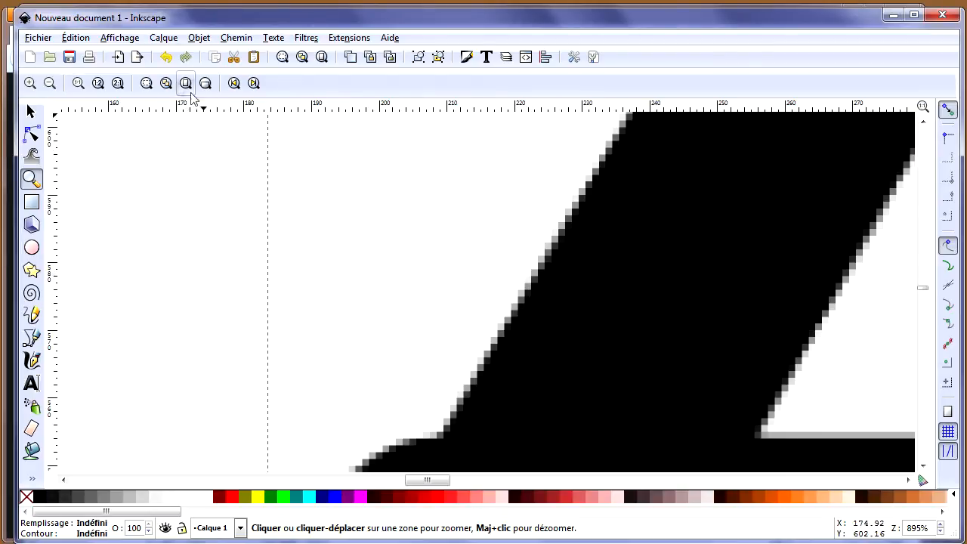
pyautogui.click(301, 58)
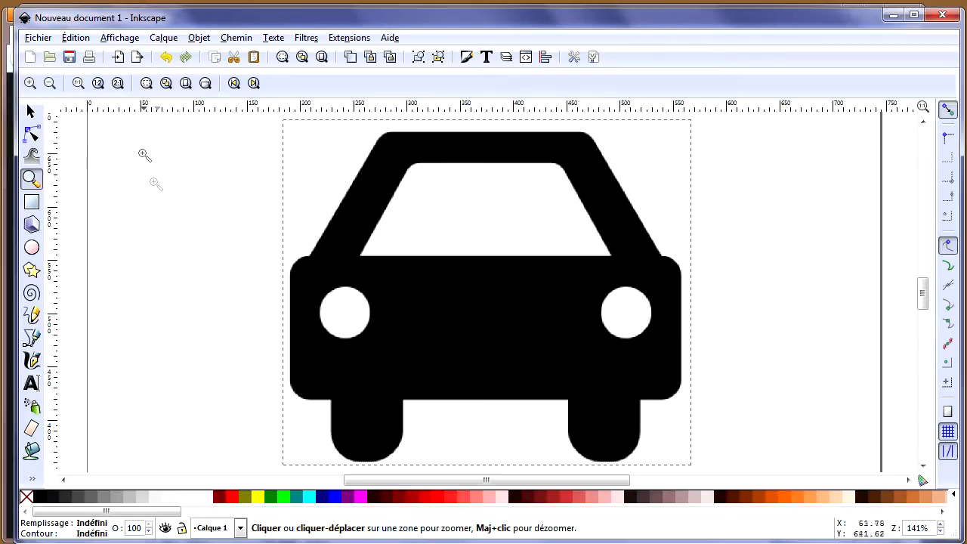
pyautogui.click(30, 111)
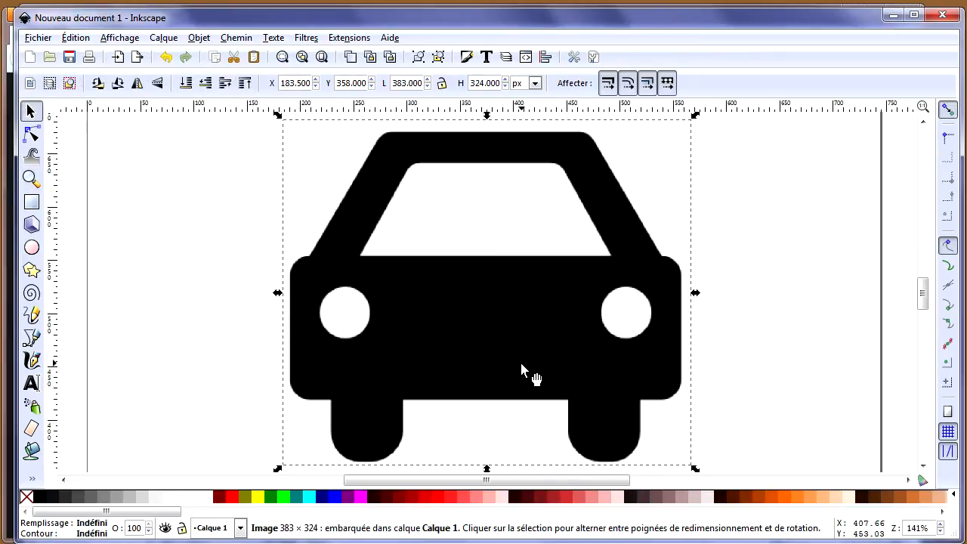
# Step: Vectorize the car bitmap using a brightness threshold of 0.450 with smoothing disabled, and close the tracing dialog
pyautogui.click(162, 350)
pyautogui.click(473, 346)
pyautogui.click(231, 42)
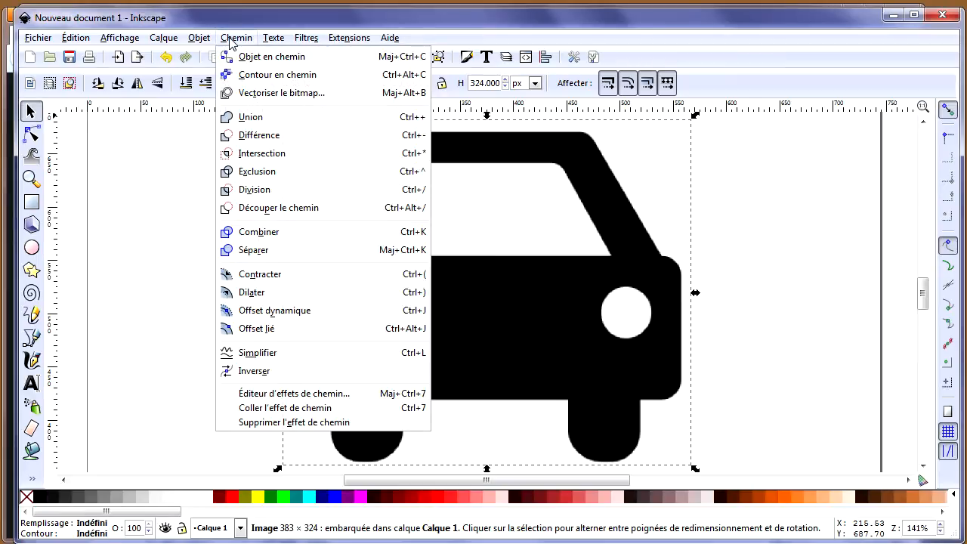
pyautogui.click(274, 93)
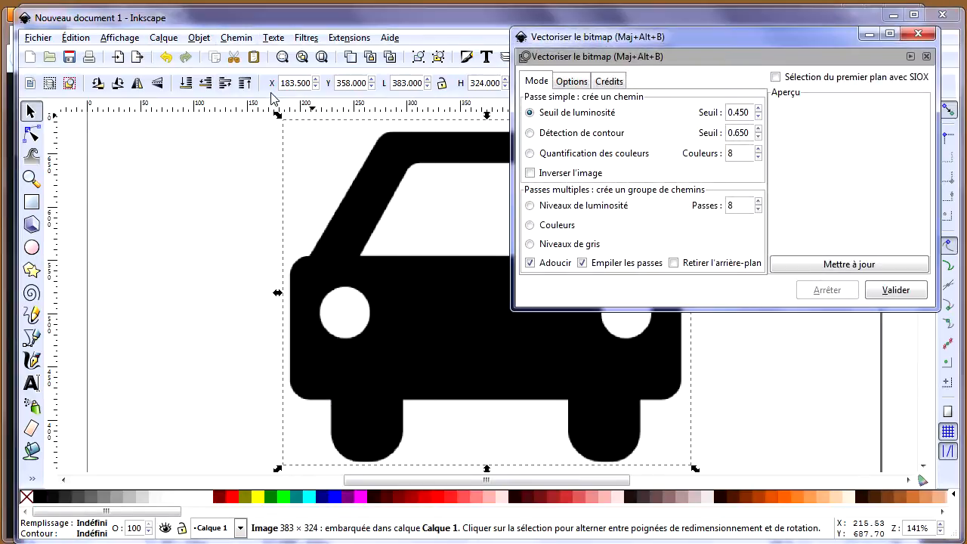
pyautogui.click(531, 265)
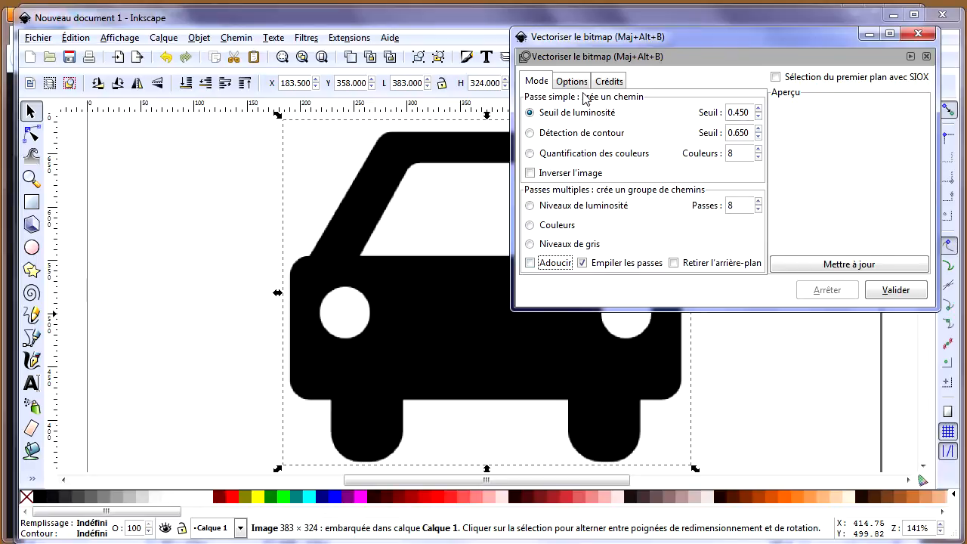
pyautogui.click(873, 266)
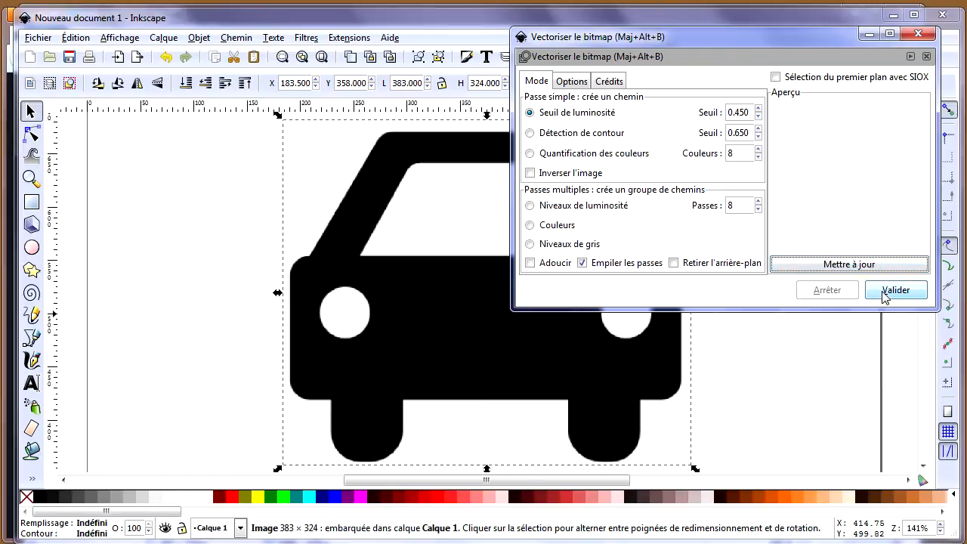
pyautogui.click(885, 292)
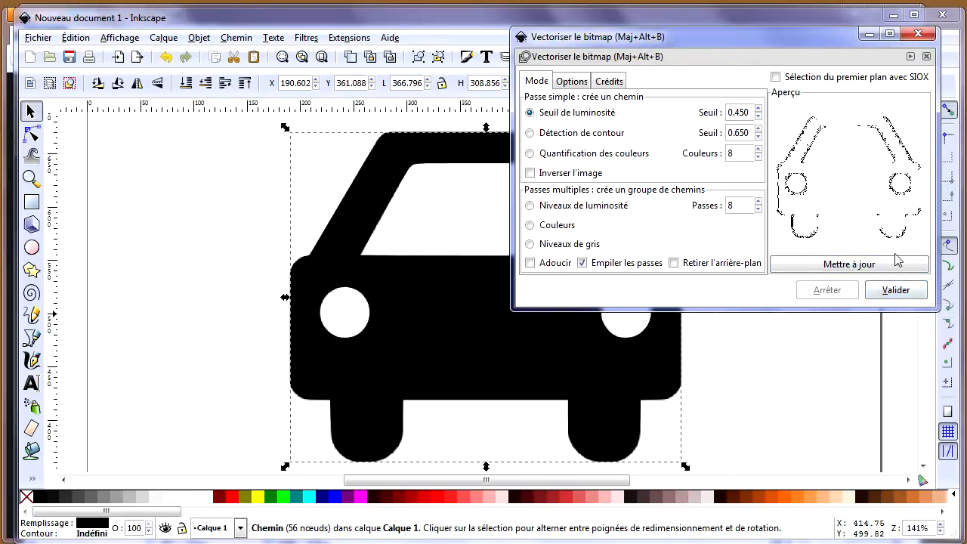
pyautogui.click(918, 35)
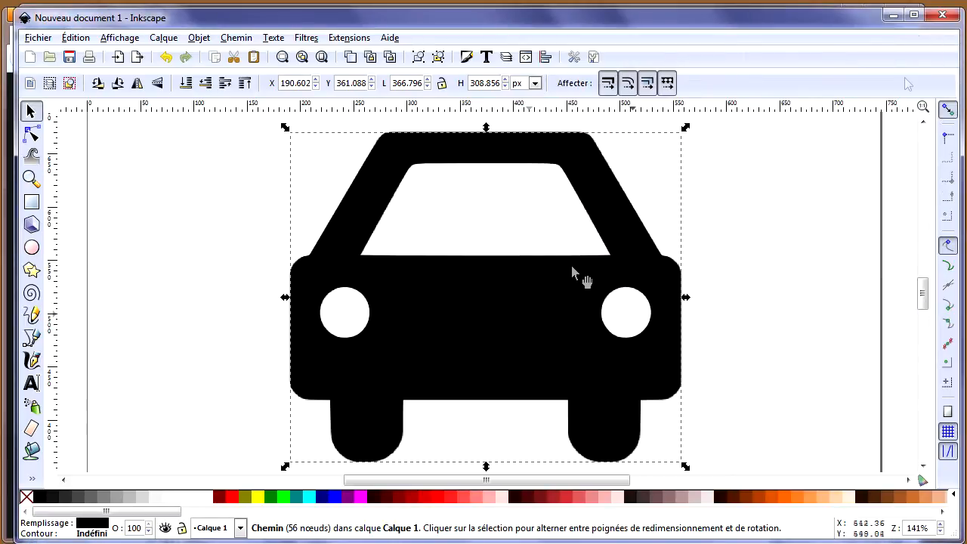
# Step: Separate the traced car from the original bitmap and place the two side by side
pyautogui.moveTo(446, 311); pyautogui.dragTo(625, 330)
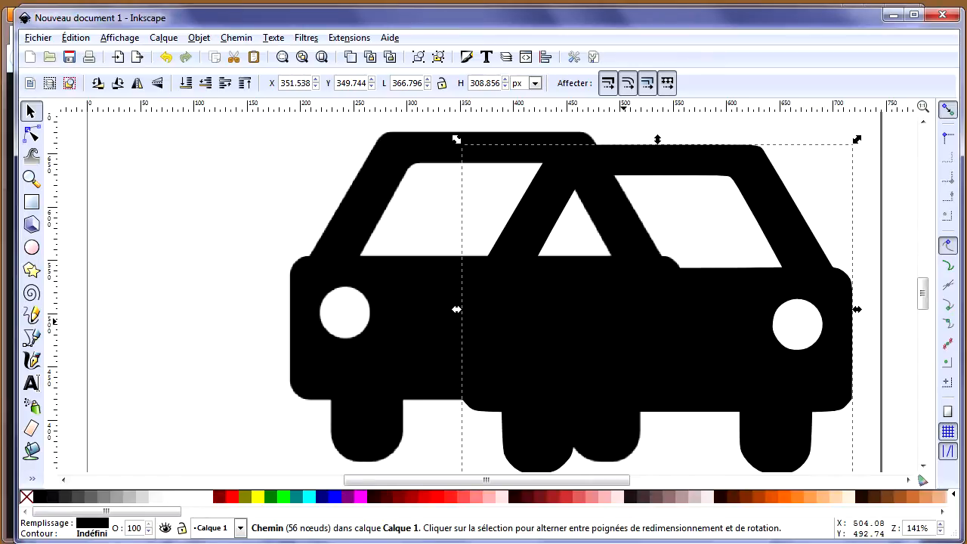
pyautogui.moveTo(384, 283)
pyautogui.mouseDown()
pyautogui.moveTo(318, 309)
pyautogui.moveTo(225, 310)
pyautogui.moveTo(151, 296)
pyautogui.mouseUp()
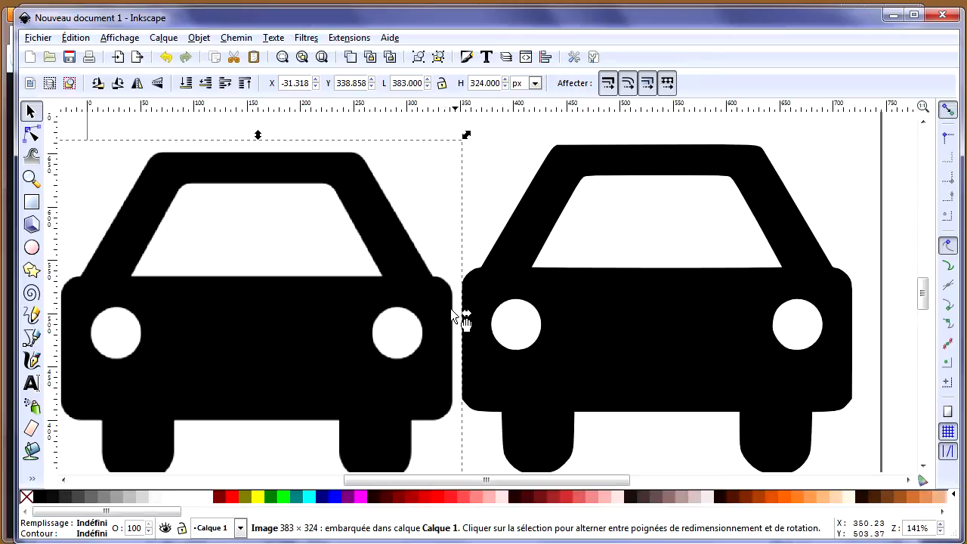
pyautogui.click(618, 301)
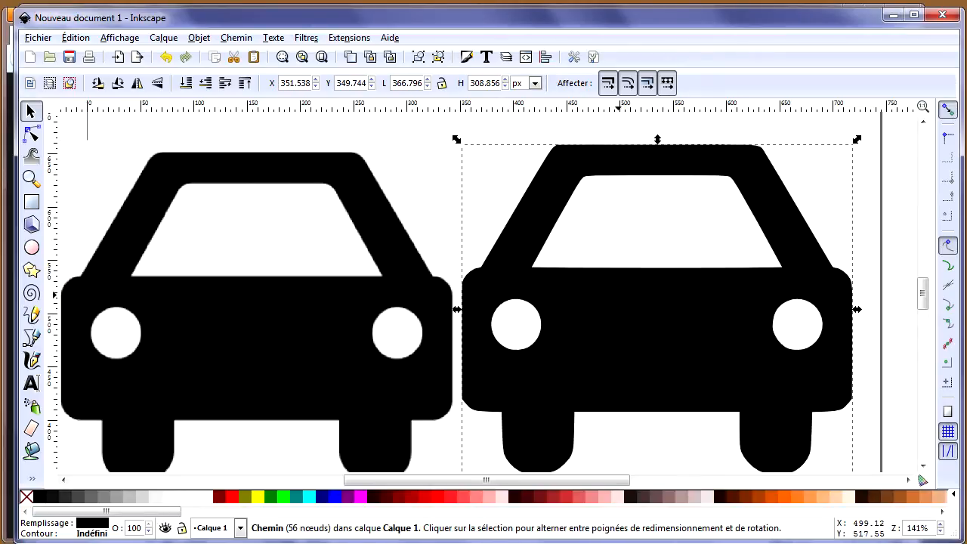
pyautogui.moveTo(635, 331); pyautogui.dragTo(635, 310)
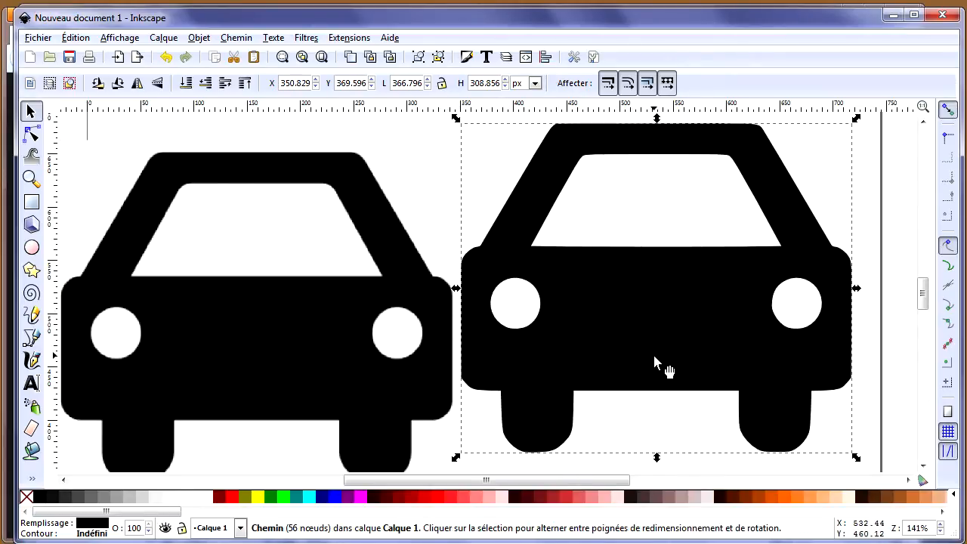
# Step: Delete the original car bitmap and move the traced car back to the middle of the page
pyautogui.click(347, 363)
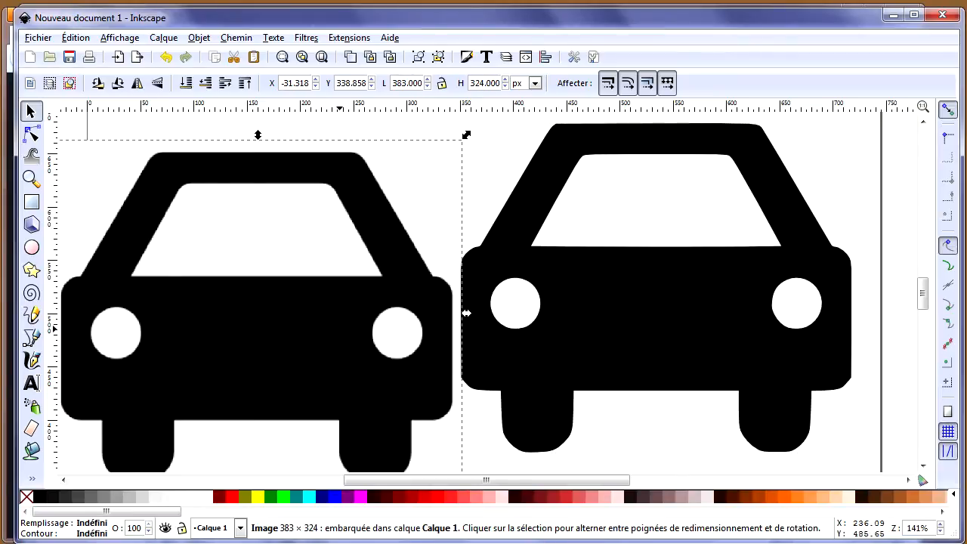
pyautogui.press('Delete')
pyautogui.moveTo(680, 339); pyautogui.dragTo(526, 345)
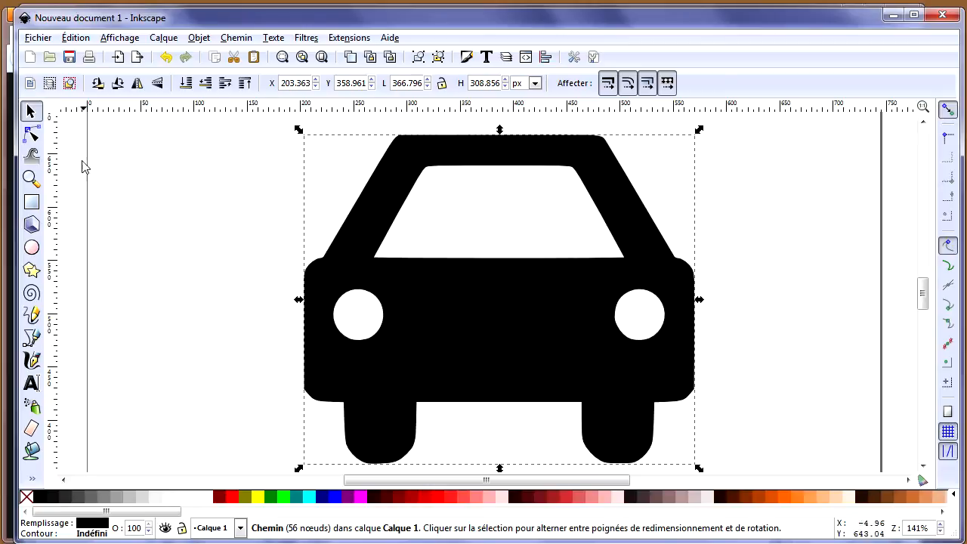
# Step: Try reshaping the left wheel's lower corner by editing its path node, and undo the change
pyautogui.click(34, 138)
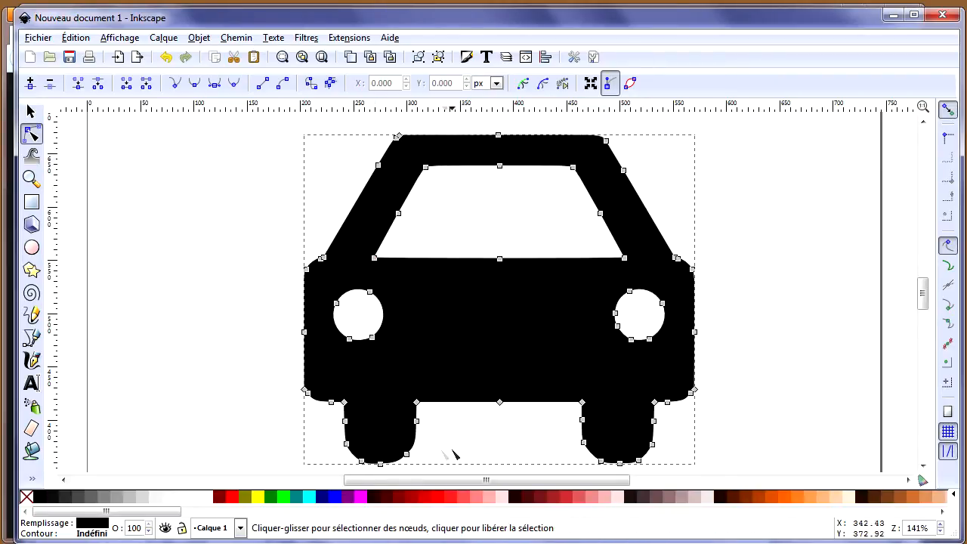
pyautogui.click(415, 443)
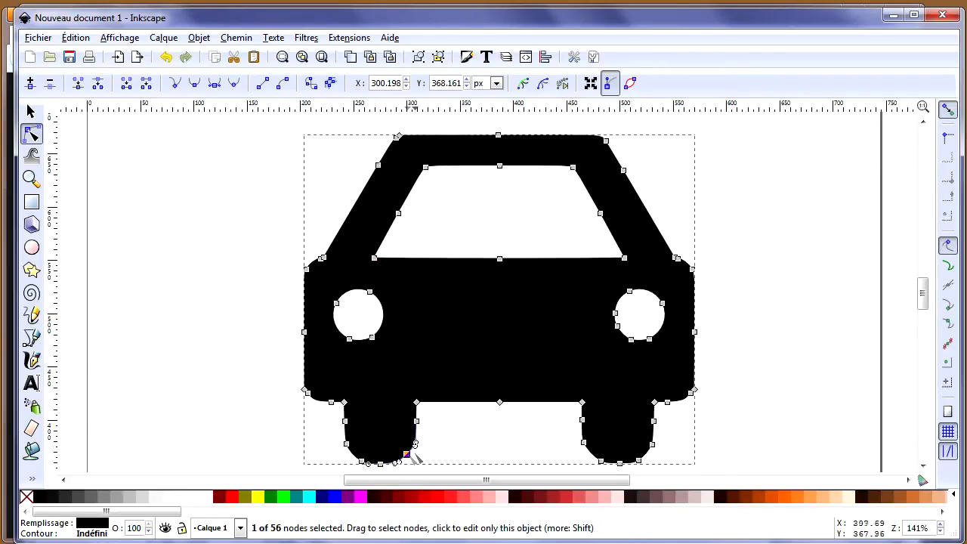
pyautogui.moveTo(416, 446); pyautogui.dragTo(383, 405)
pyautogui.click(167, 58)
pyautogui.click(189, 309)
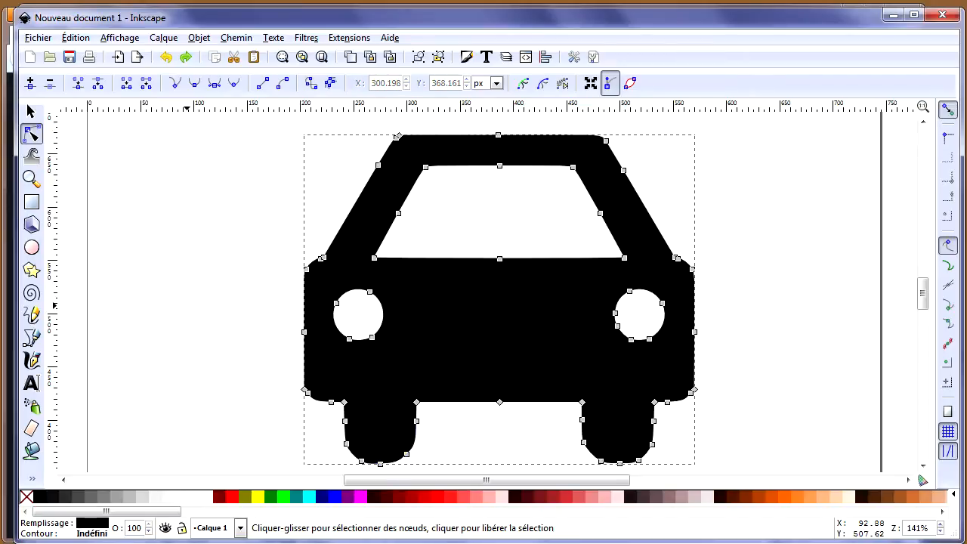
pyautogui.click(31, 112)
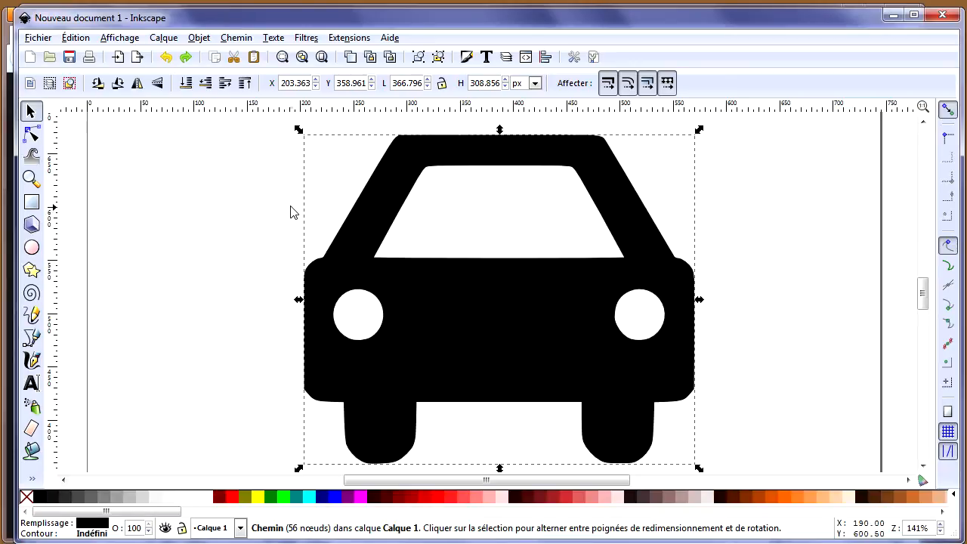
# Step: Draw a thin horizontal rectangle of about 40 × 2 px bridging the left headlight and the car's outer edge
pyautogui.click(31, 178)
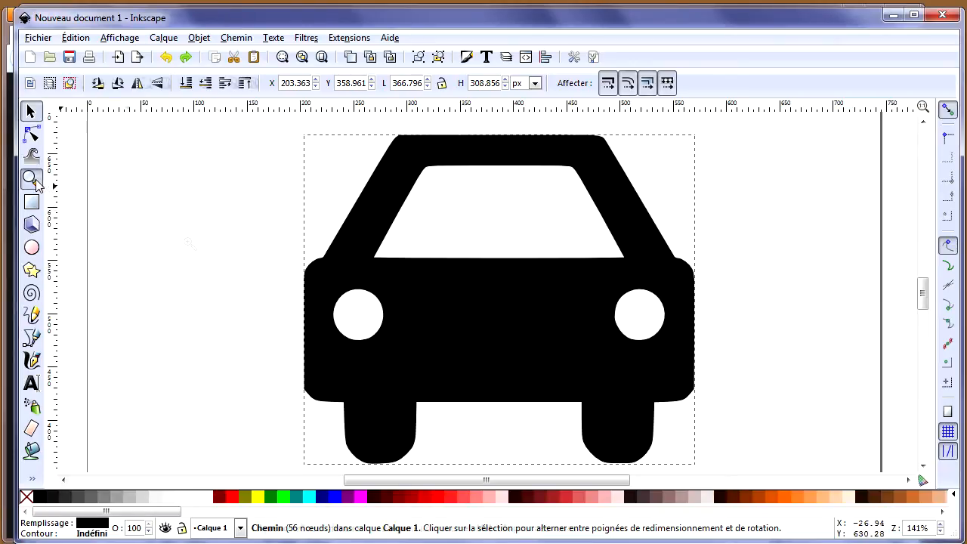
pyautogui.moveTo(262, 270); pyautogui.dragTo(420, 365)
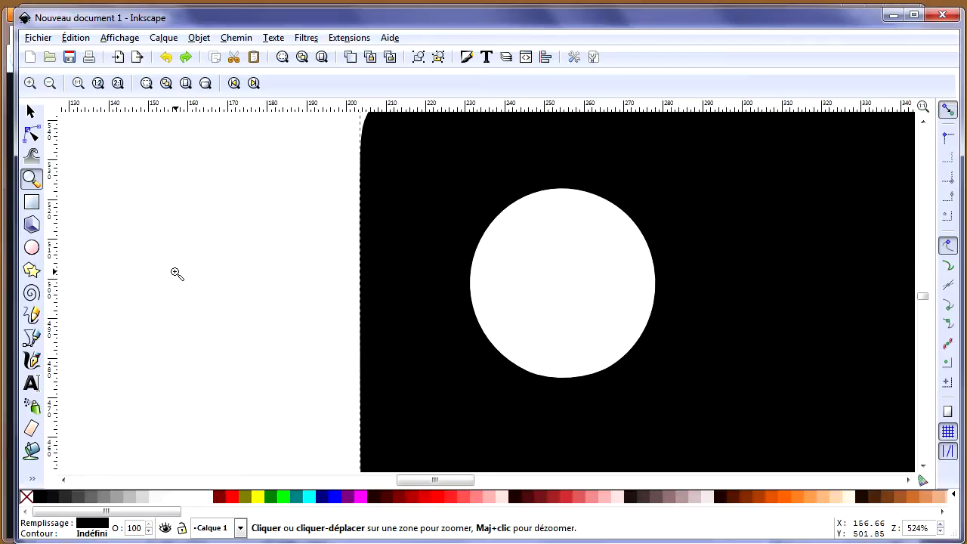
pyautogui.click(31, 201)
pyautogui.moveTo(344, 279); pyautogui.dragTo(497, 284)
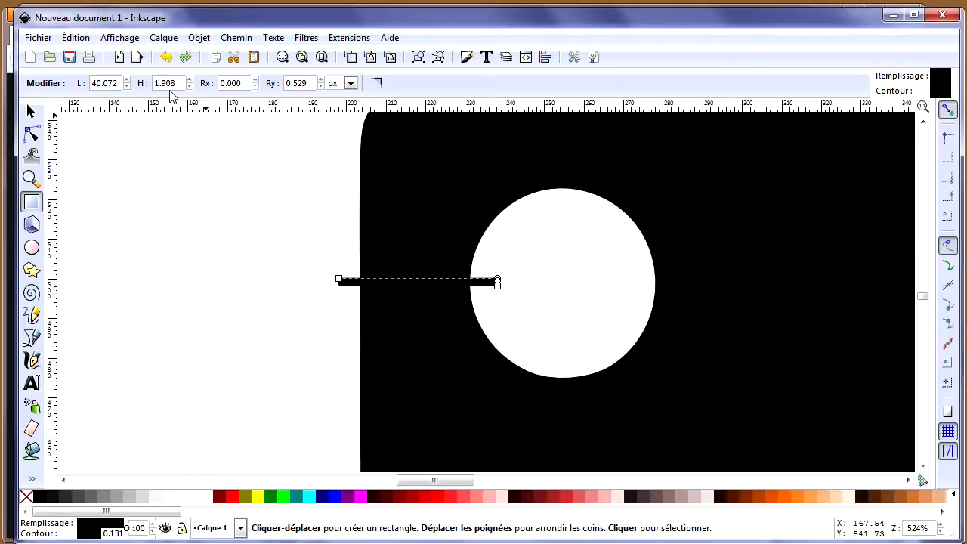
pyautogui.click(31, 111)
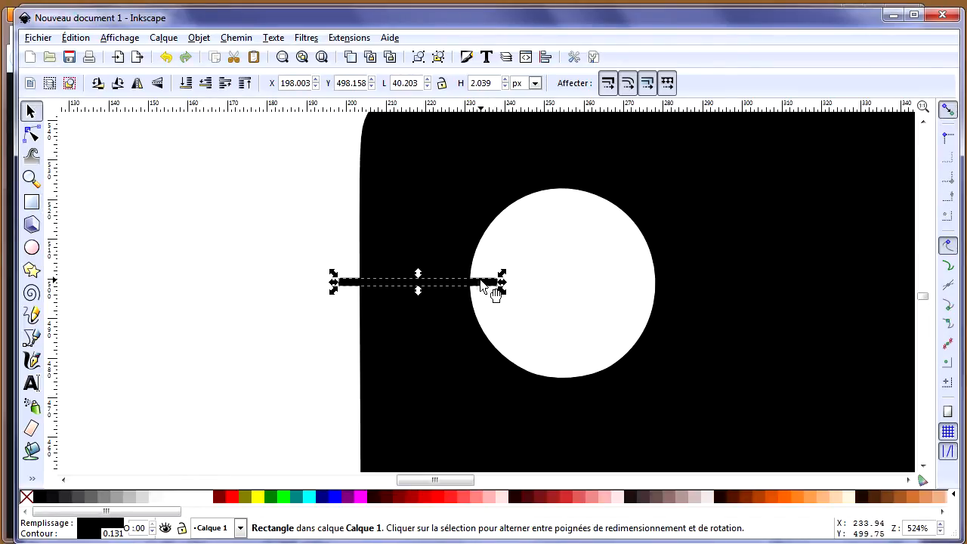
pyautogui.moveTo(481, 286); pyautogui.dragTo(480, 290)
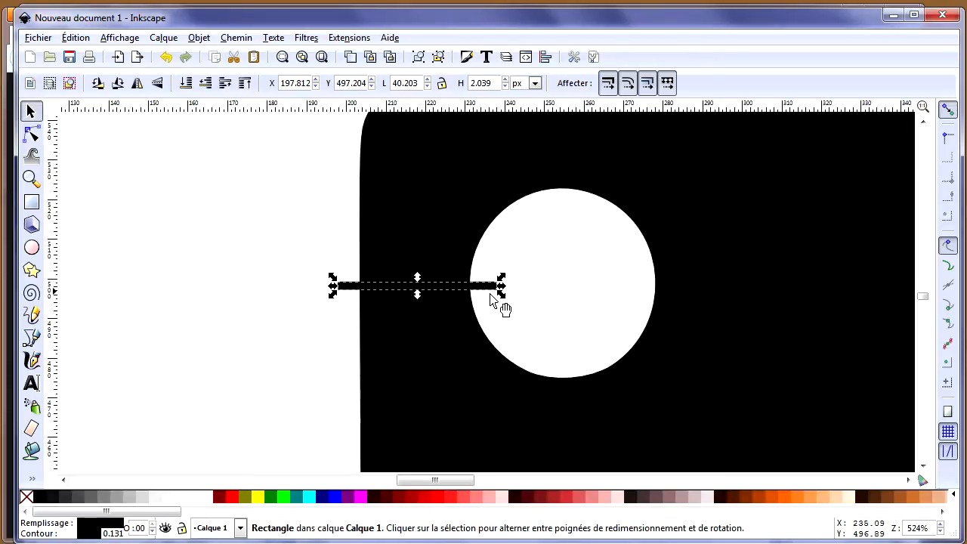
# Step: Try cutting the thin rectangle out of the car with a Difference operation, and undo the cut
pyautogui.click(303, 59)
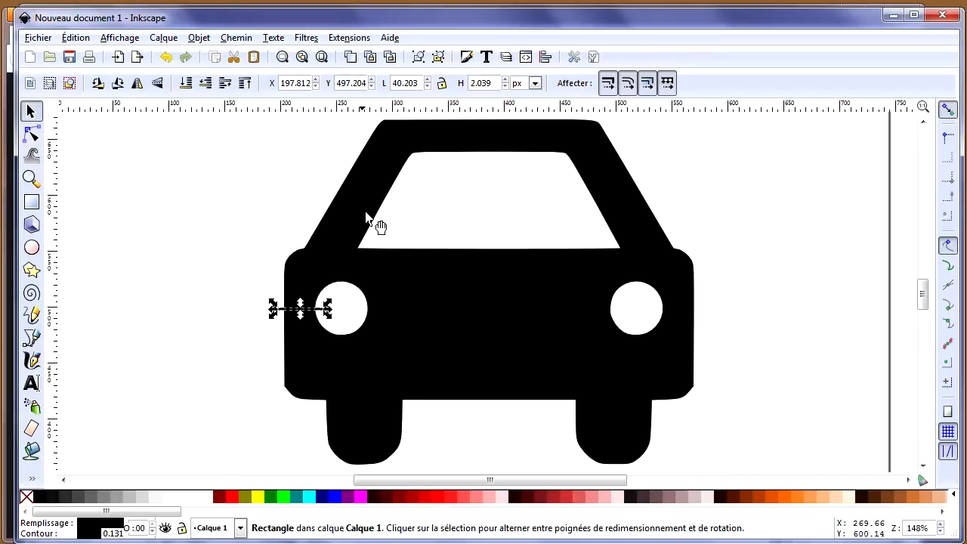
pyautogui.press('shift')
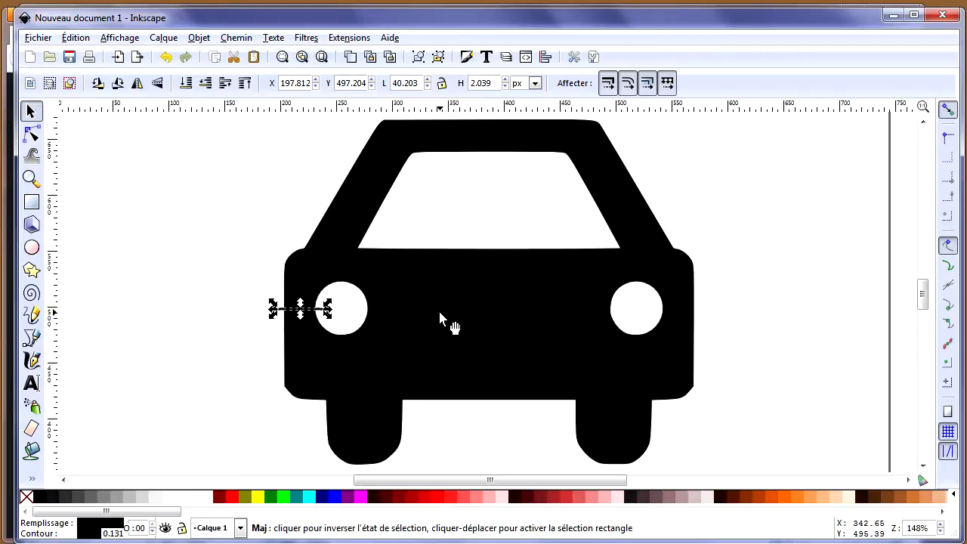
pyautogui.keyDown('shift'); pyautogui.click(440, 316); pyautogui.keyUp('shift')
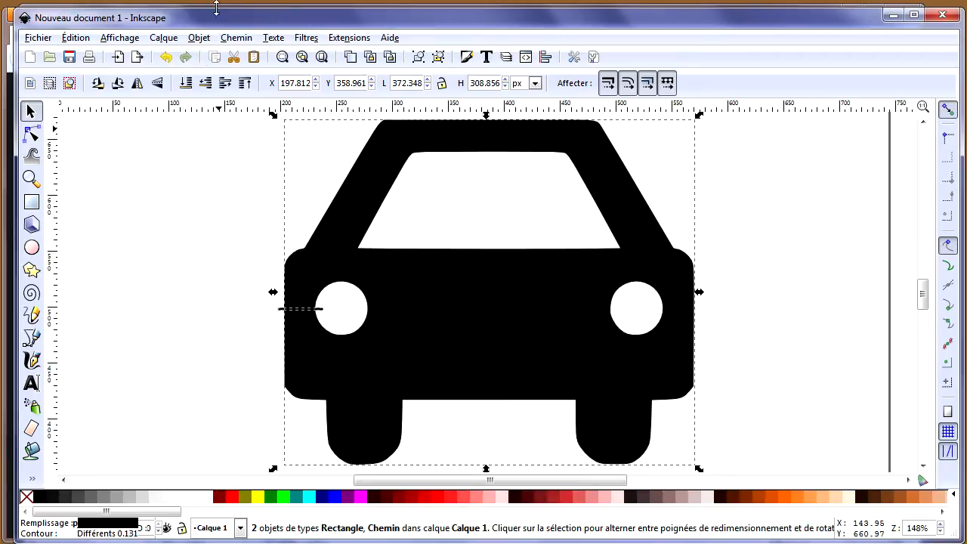
pyautogui.click(230, 38)
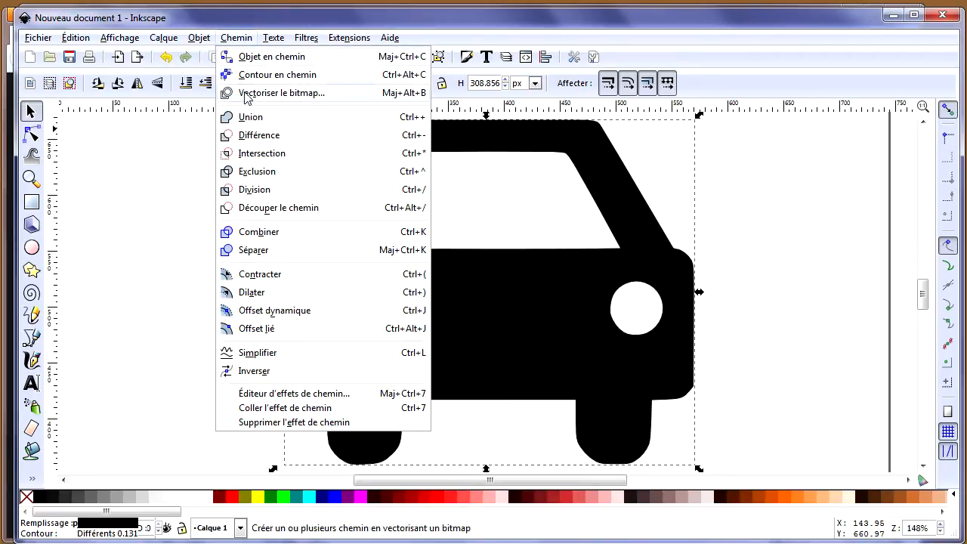
pyautogui.click(258, 135)
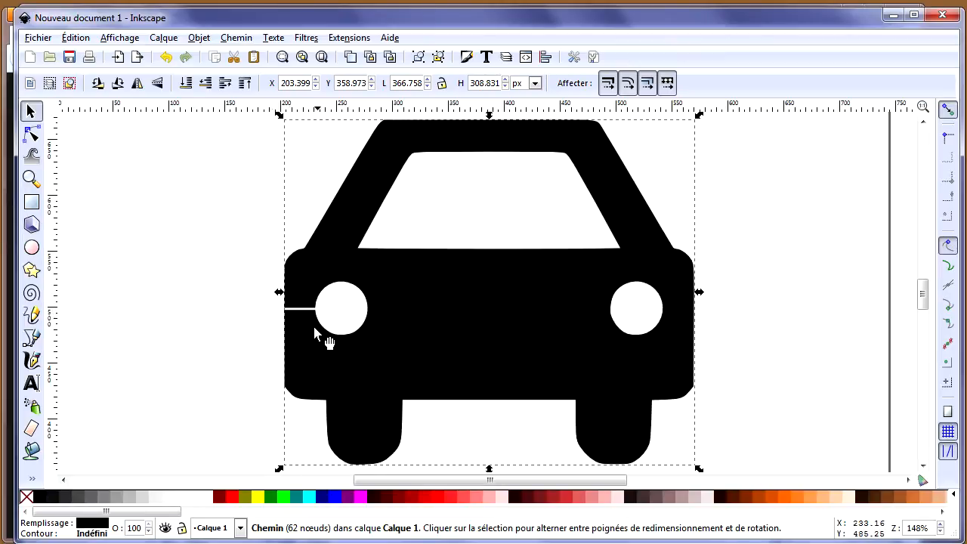
pyautogui.click(166, 57)
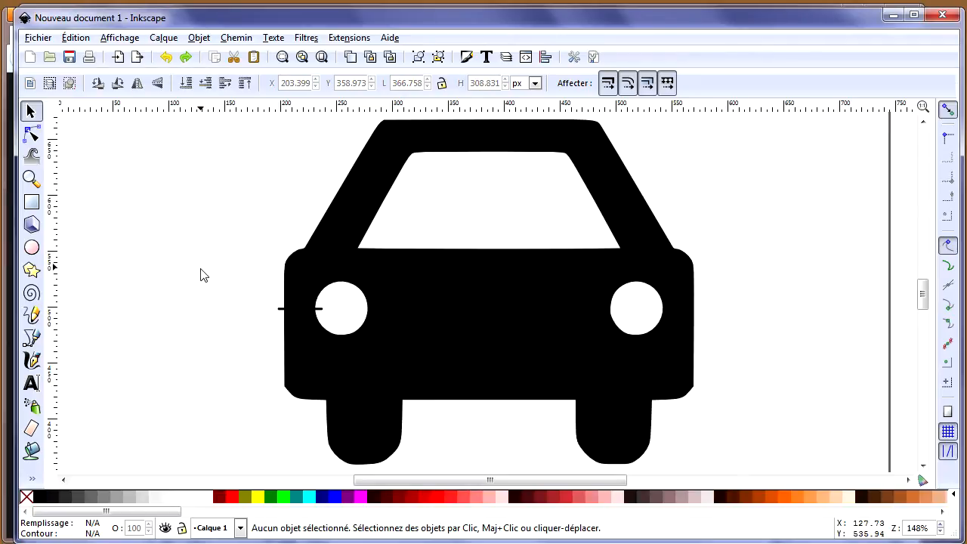
# Step: Duplicate the thin rectangle by copy and paste and place the copy between the right headlight and the car's outer edge
pyautogui.click(321, 309)
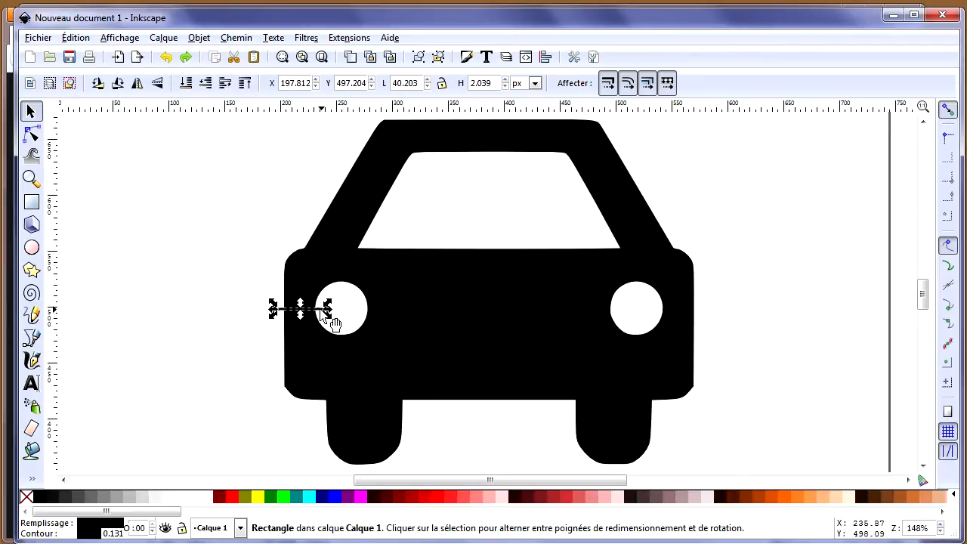
pyautogui.click(217, 60)
pyautogui.click(254, 56)
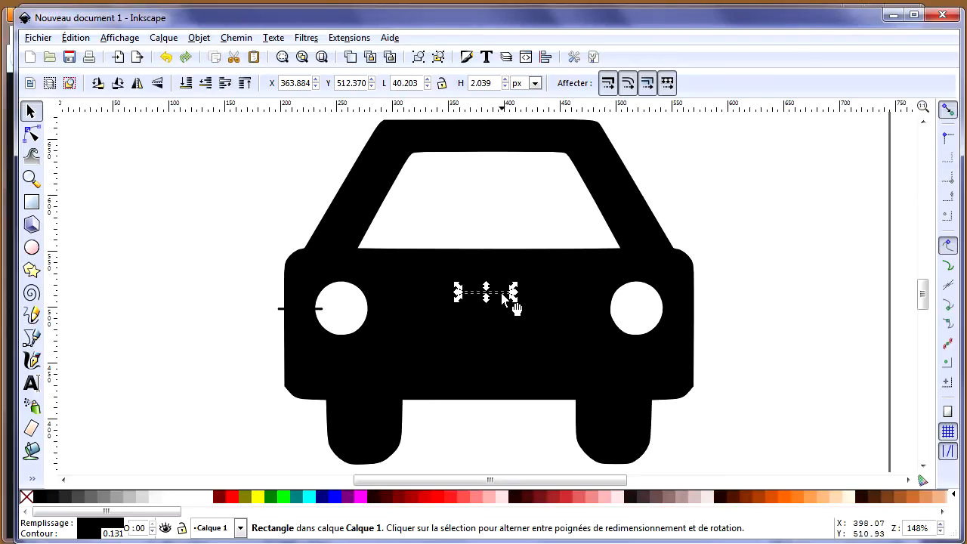
pyautogui.moveTo(497, 299); pyautogui.dragTo(696, 320)
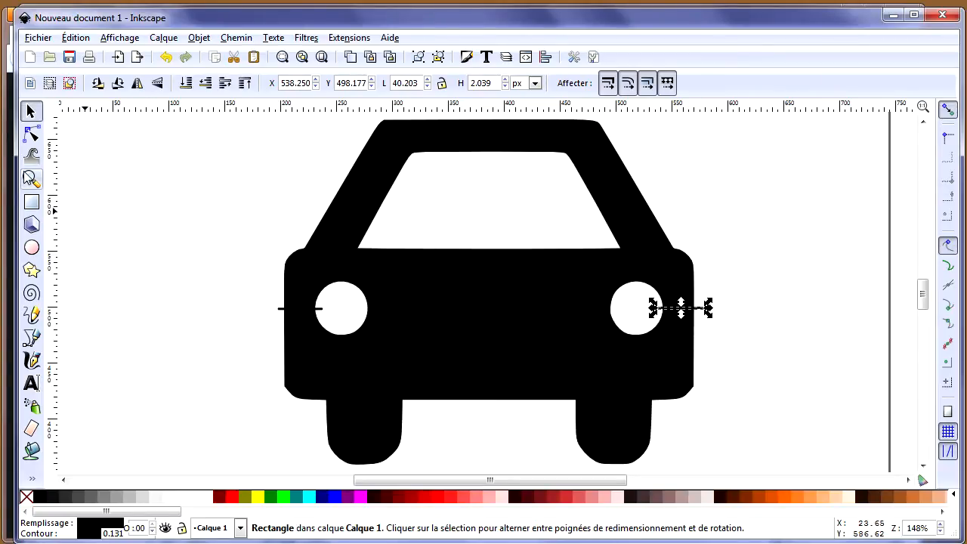
# Step: Paste another thin rectangle at the windshield's lower-right corner and stretch it to about 56 px so it crosses the car's outer edge
pyautogui.click(253, 57)
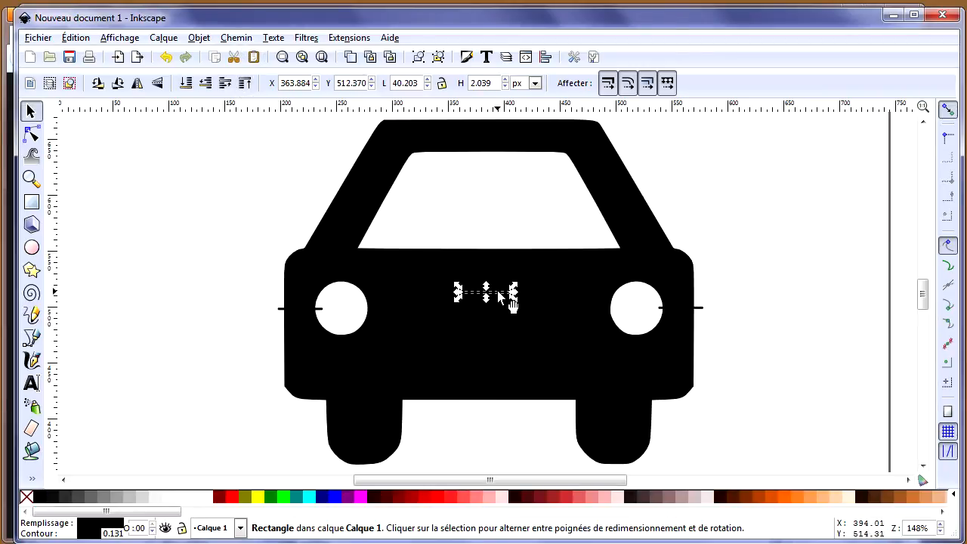
pyautogui.moveTo(498, 293); pyautogui.dragTo(550, 221)
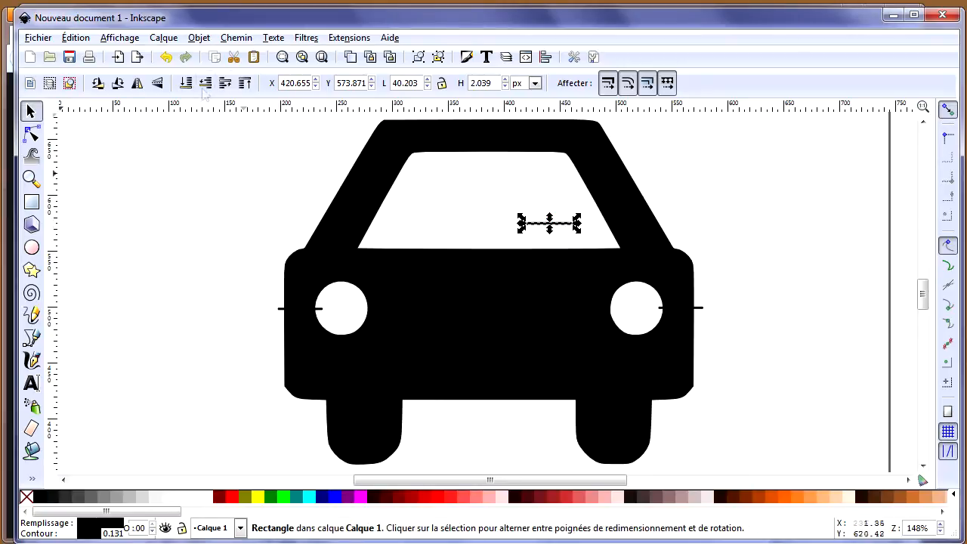
pyautogui.click(31, 178)
pyautogui.moveTo(522, 189); pyautogui.dragTo(712, 278)
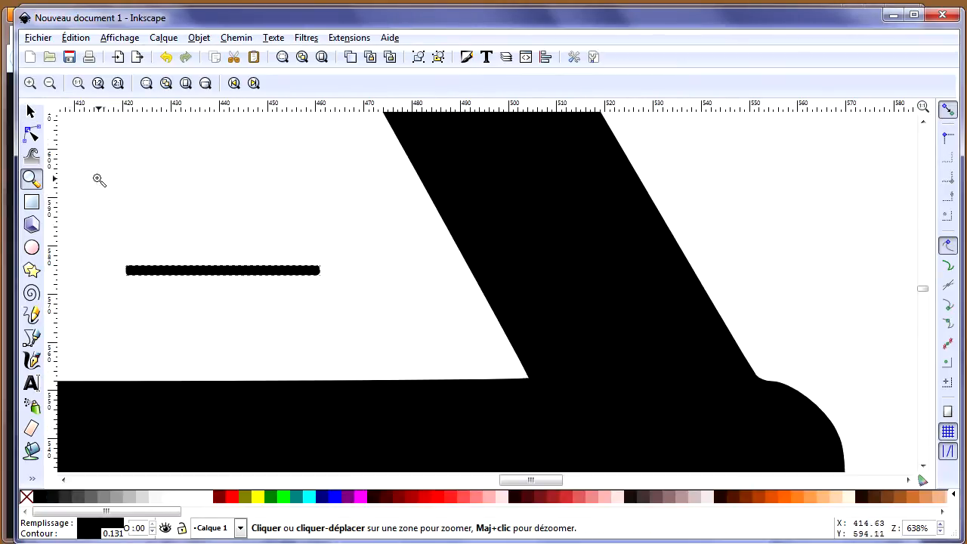
pyautogui.click(31, 111)
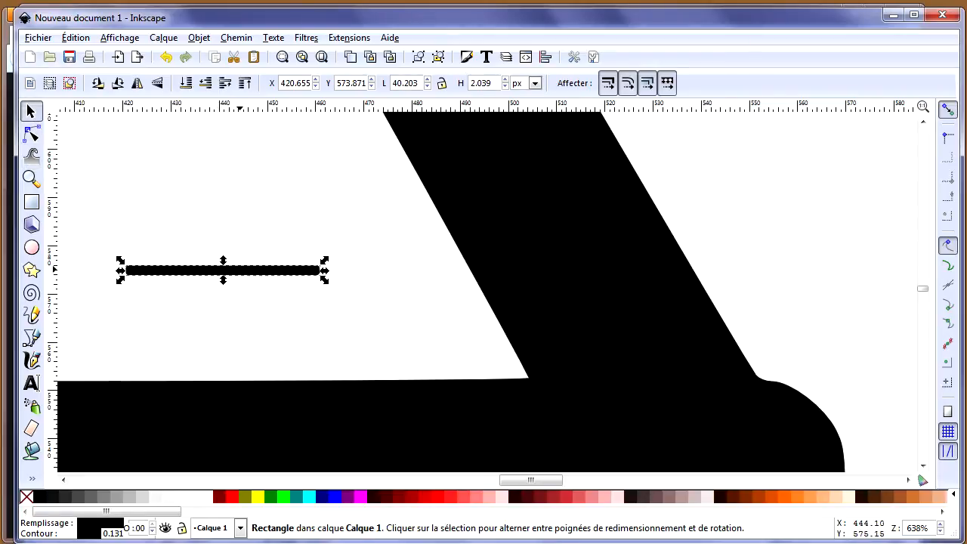
pyautogui.moveTo(237, 270); pyautogui.dragTo(637, 377)
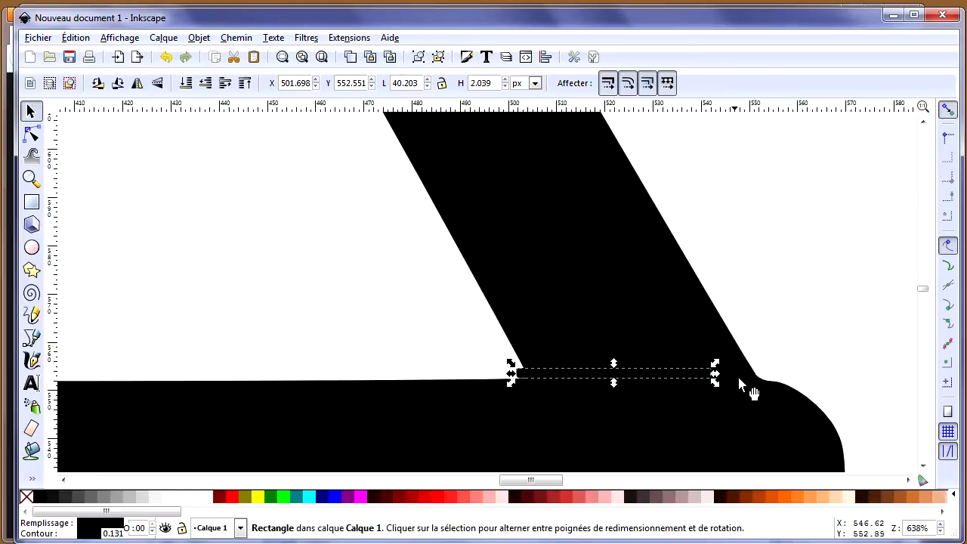
pyautogui.moveTo(715, 373); pyautogui.dragTo(797, 376)
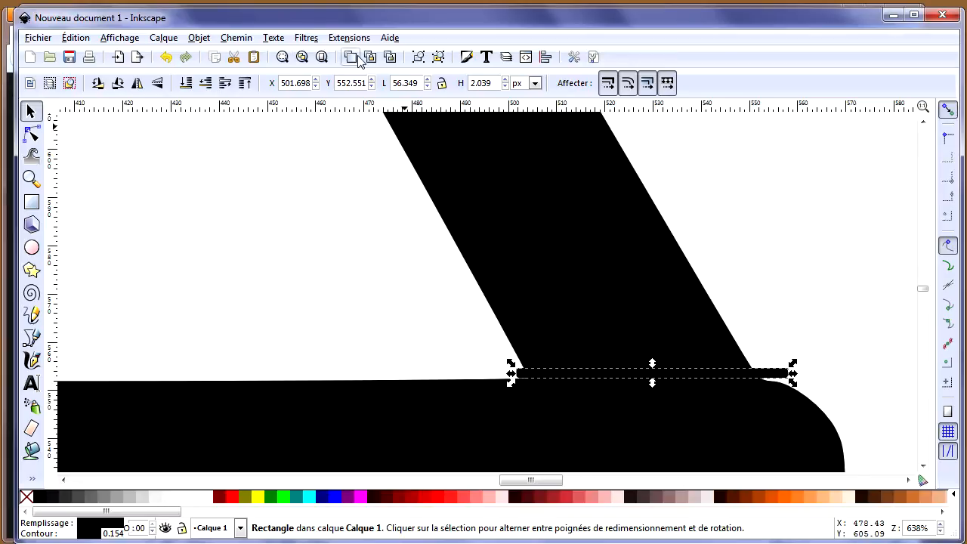
# Step: Cut the thin rectangle at the windshield's lower-right corner out of the car with a Difference operation
pyautogui.click(303, 59)
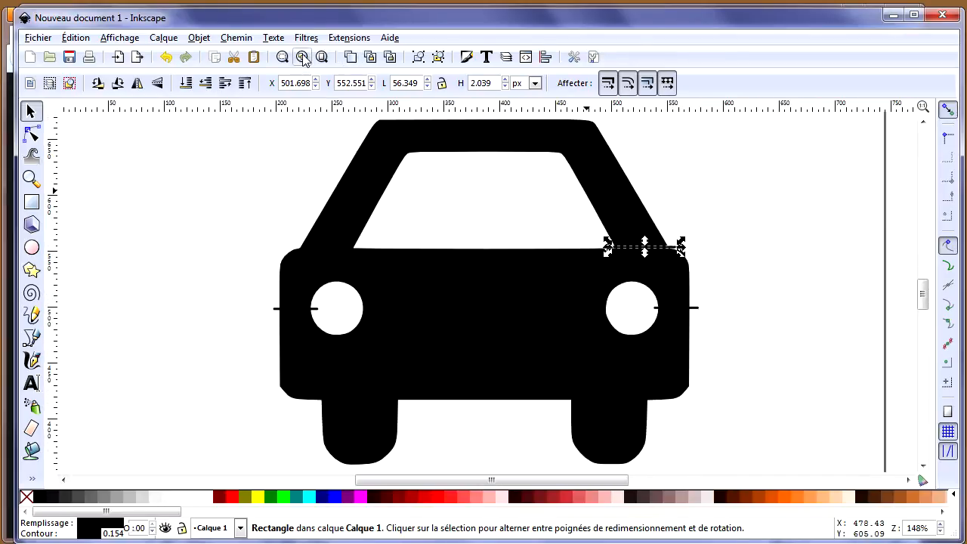
pyautogui.keyDown('shift'); pyautogui.click(615, 195); pyautogui.keyUp('shift')
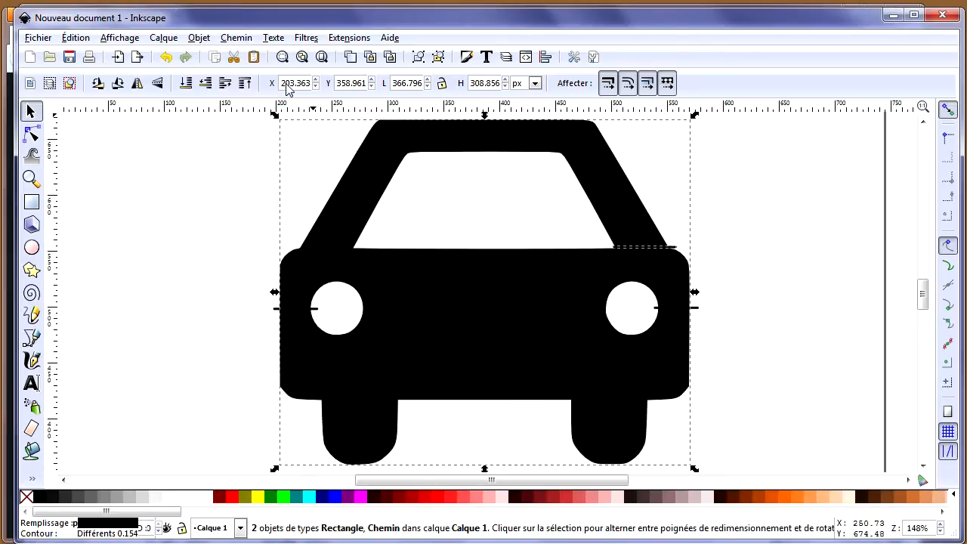
pyautogui.click(226, 40)
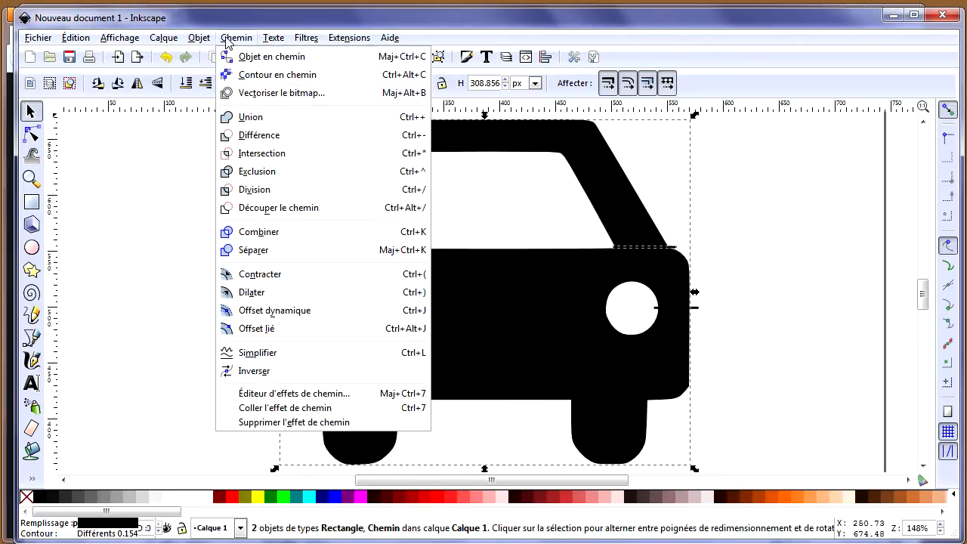
pyautogui.click(244, 138)
pyautogui.click(254, 321)
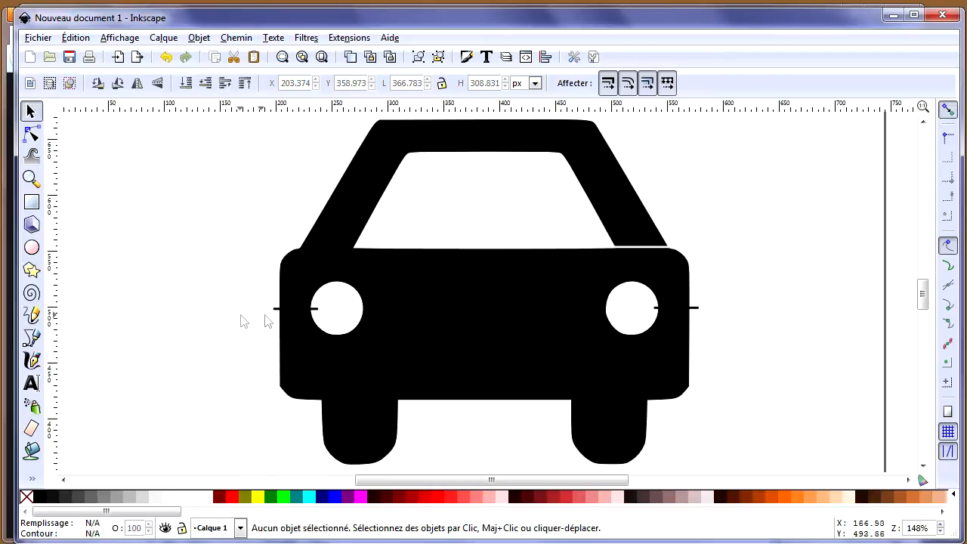
# Step: Subtract the left headlight's thin rectangle from the car using Difference
pyautogui.click(276, 308)
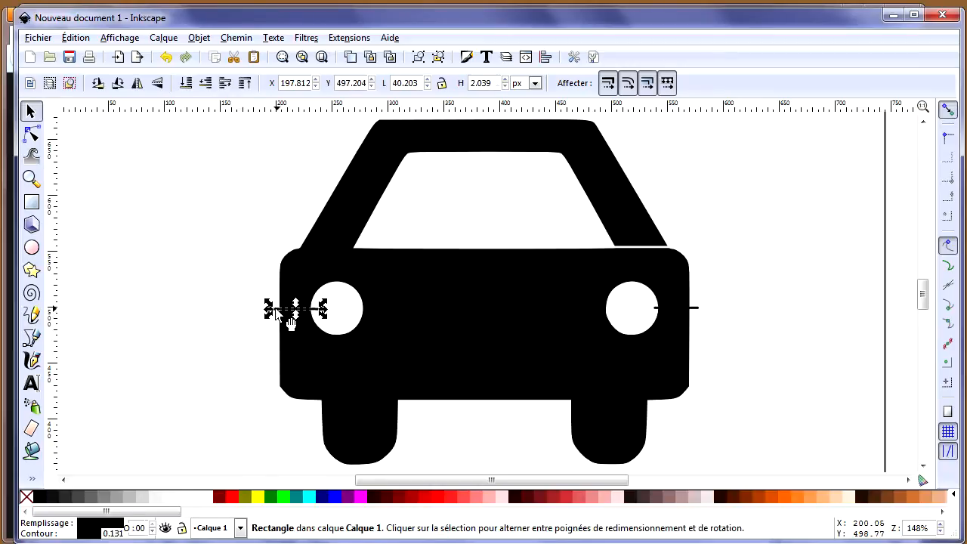
pyautogui.keyDown('shift'); pyautogui.click(305, 263); pyautogui.keyUp('shift')
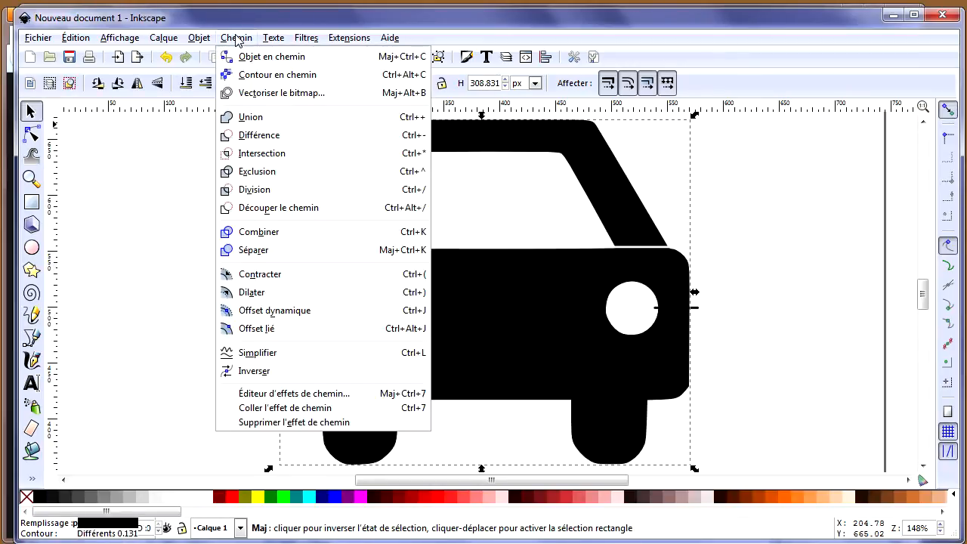
pyautogui.click(236, 38)
pyautogui.click(249, 138)
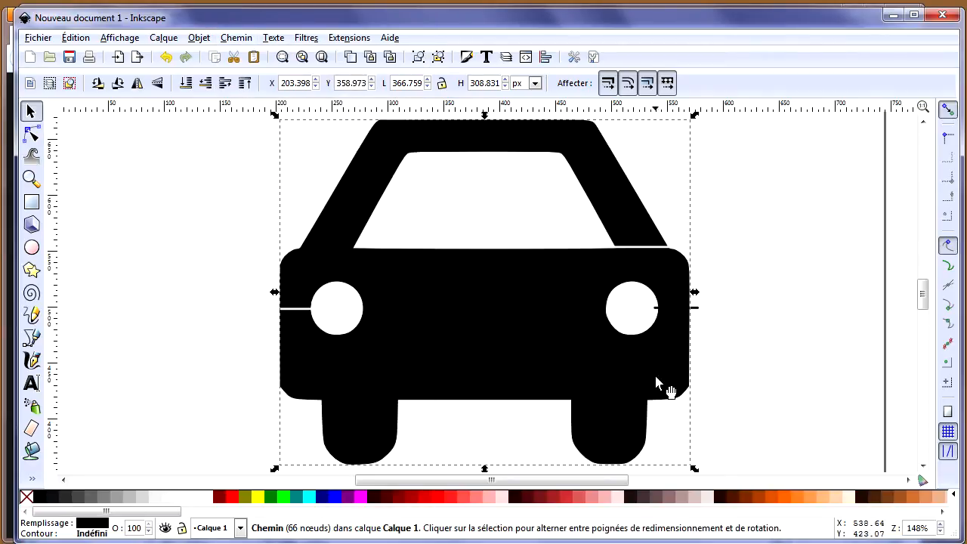
# Step: Subtract the right headlight's thin rectangle from the car using Difference, and leave nothing selected
pyautogui.click(693, 308)
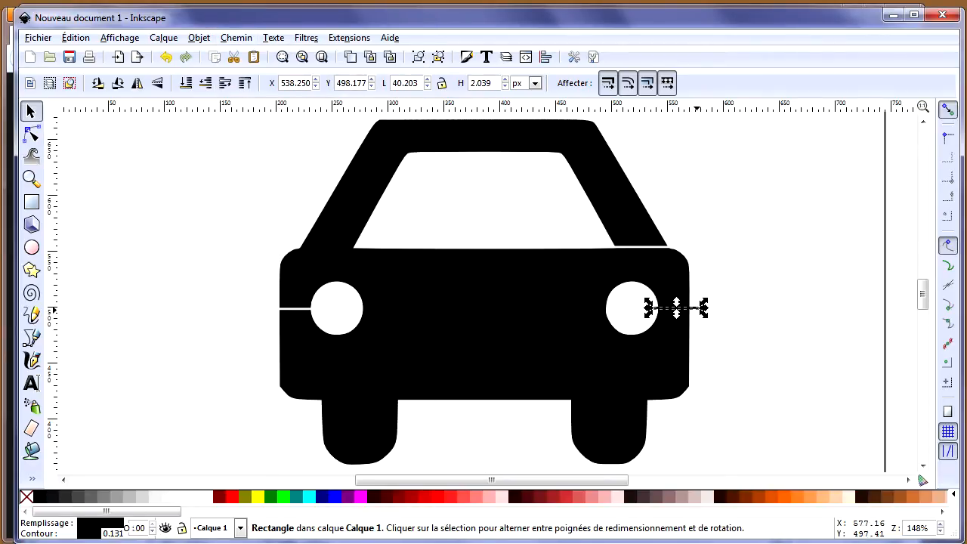
pyautogui.keyDown('shift'); pyautogui.click(660, 267); pyautogui.keyUp('shift')
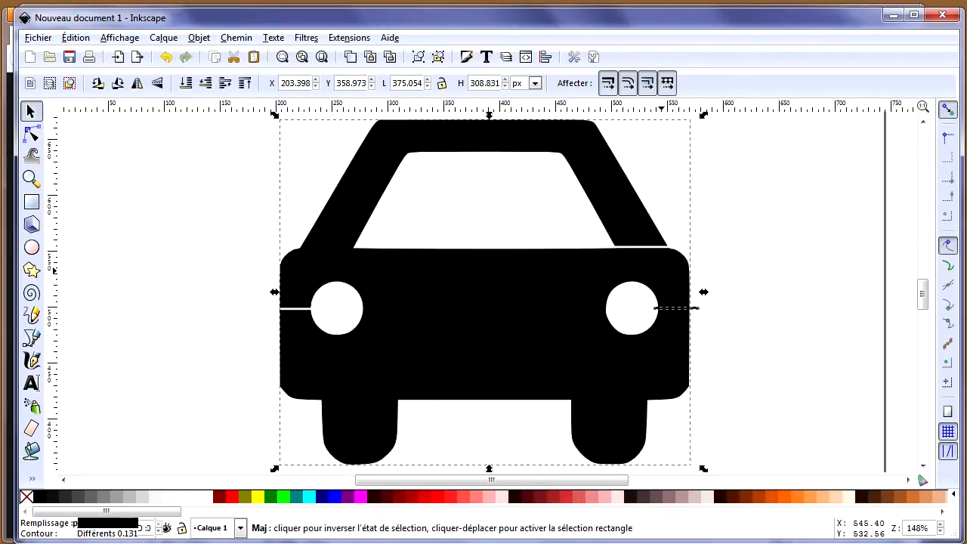
pyautogui.click(245, 39)
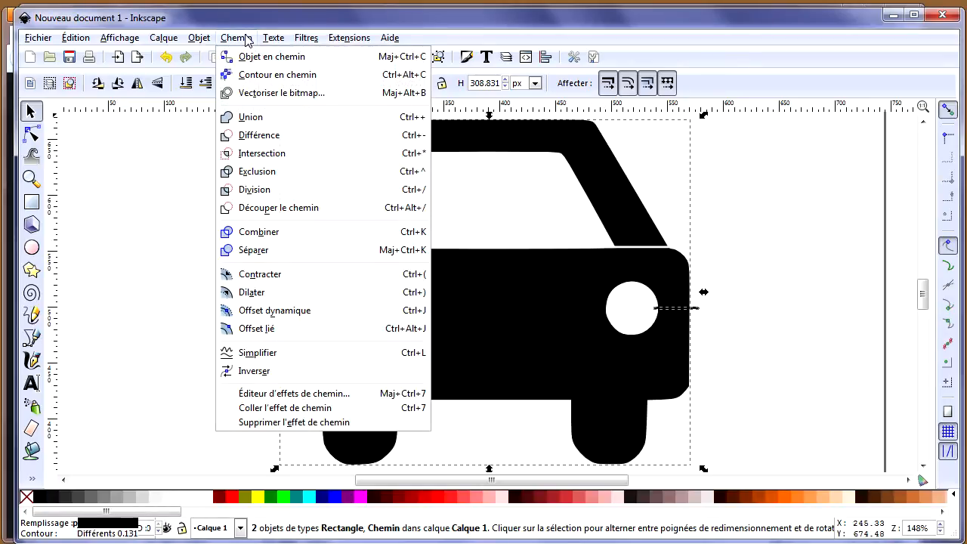
pyautogui.click(257, 137)
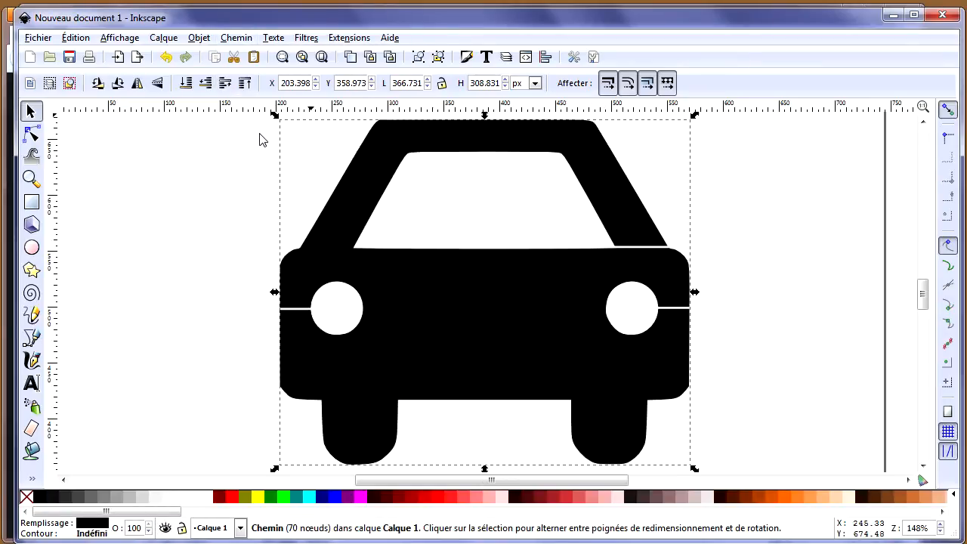
pyautogui.click(189, 216)
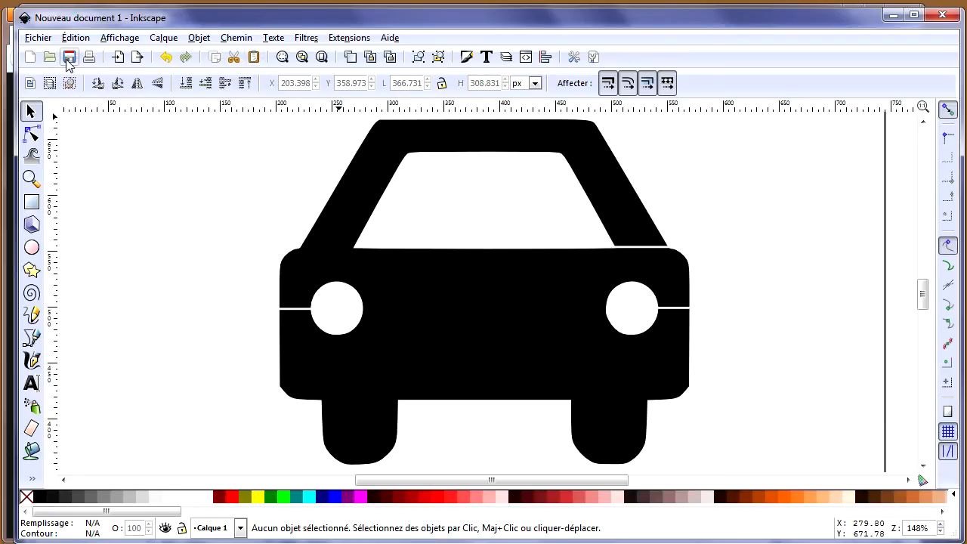
# Step: Save the drawing as parking1 in the Export folder, using the Better DXF Output (*.DXF) format
pyautogui.click(322, 58)
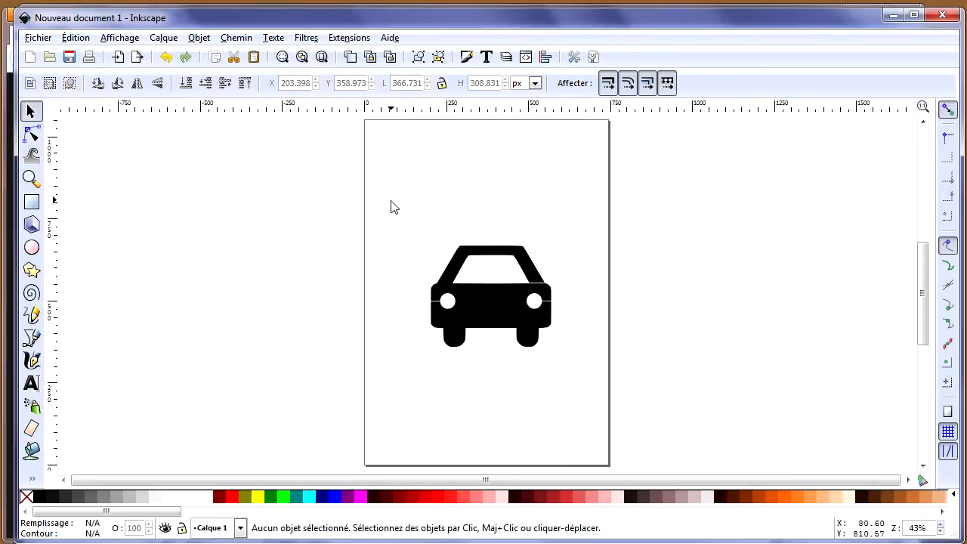
pyautogui.click(35, 38)
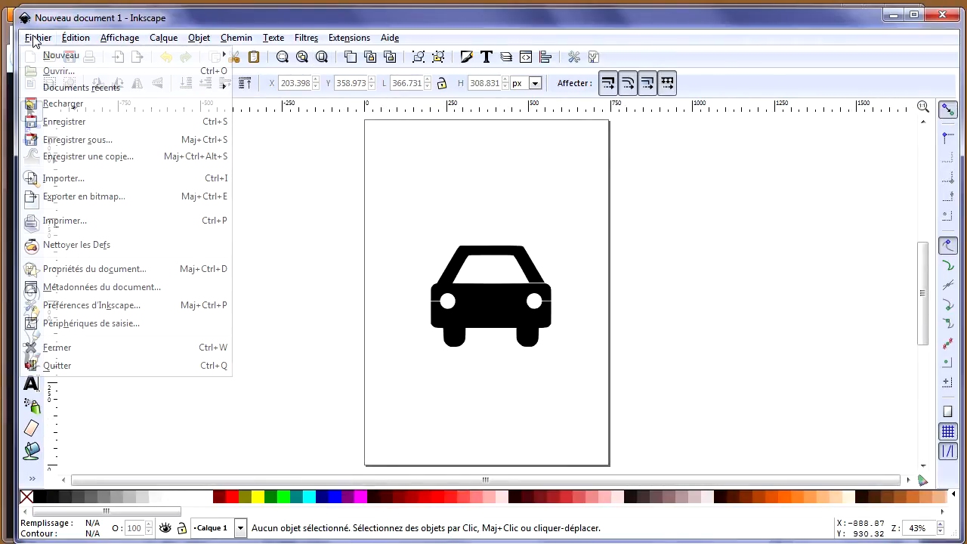
pyautogui.click(66, 139)
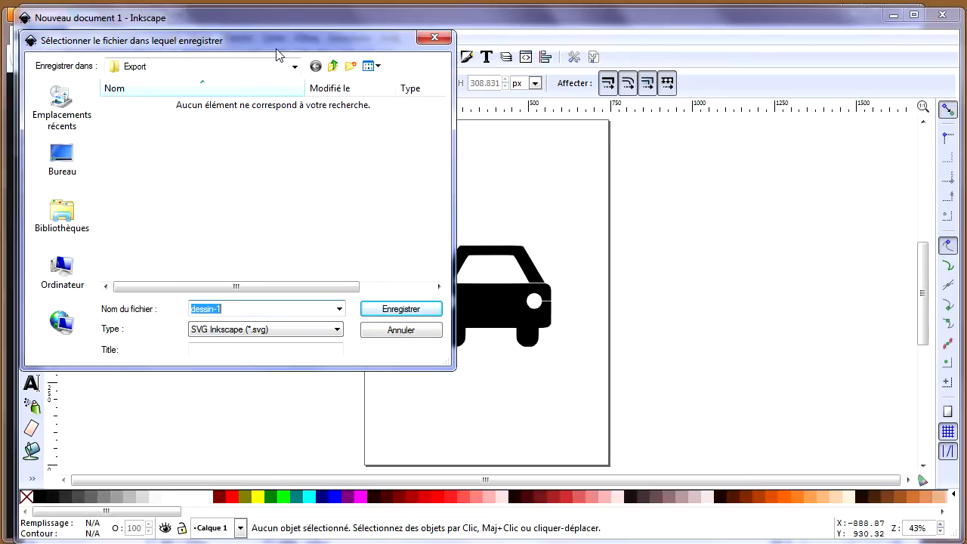
pyautogui.click(337, 330)
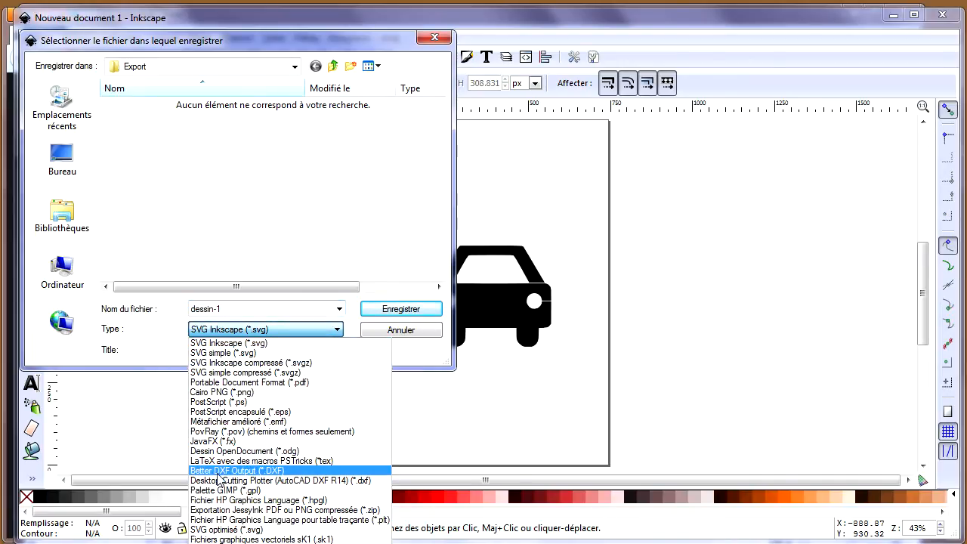
pyautogui.click(229, 308)
pyautogui.moveTo(229, 308); pyautogui.dragTo(159, 307)
pyautogui.write('pai')
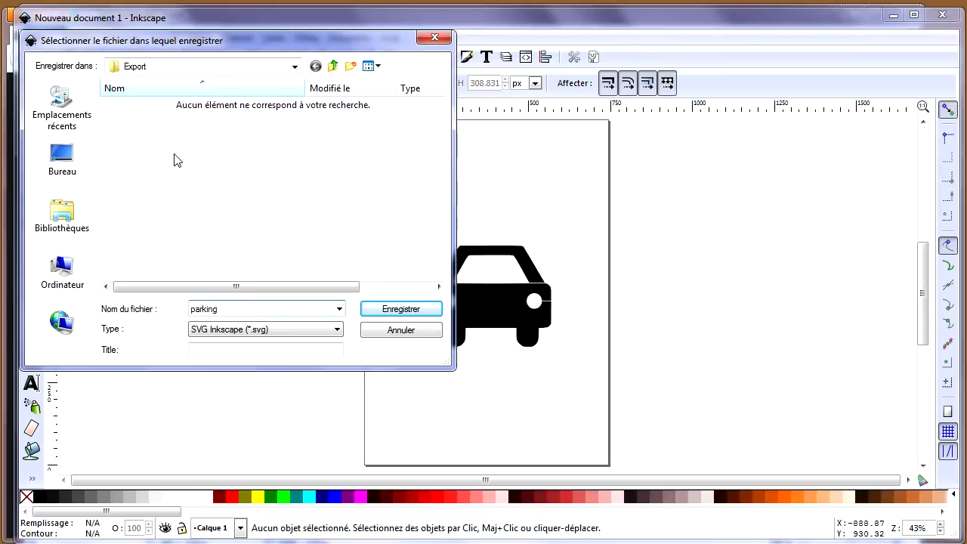
pyautogui.click(325, 330)
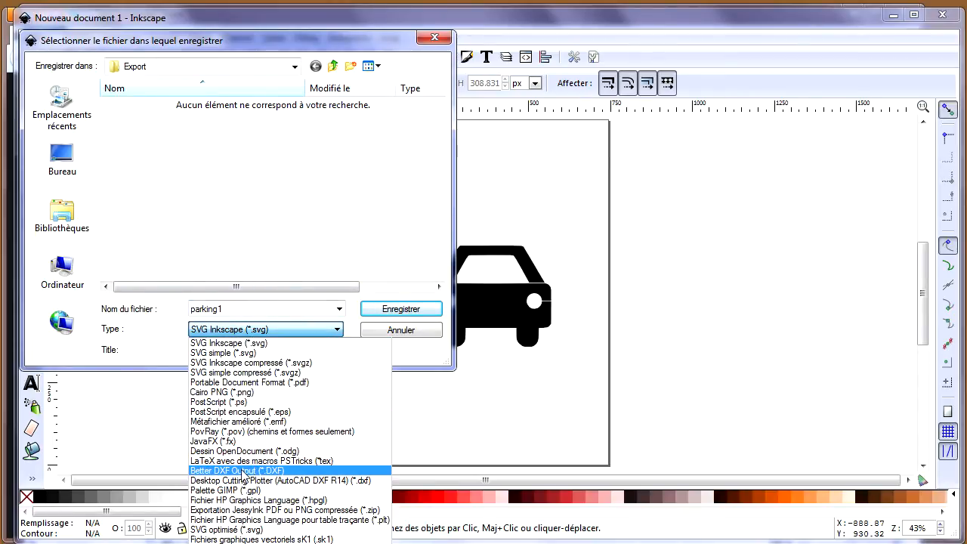
pyautogui.click(241, 471)
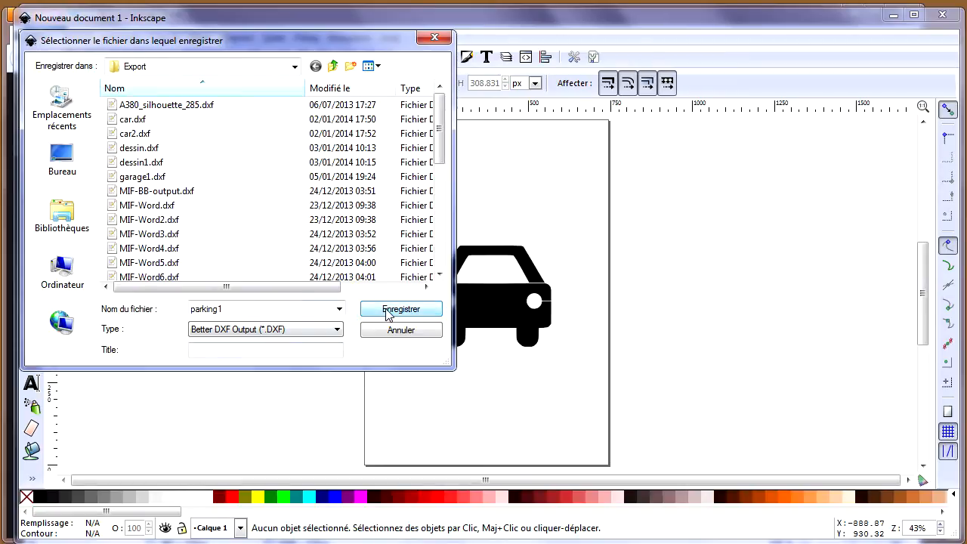
pyautogui.click(400, 310)
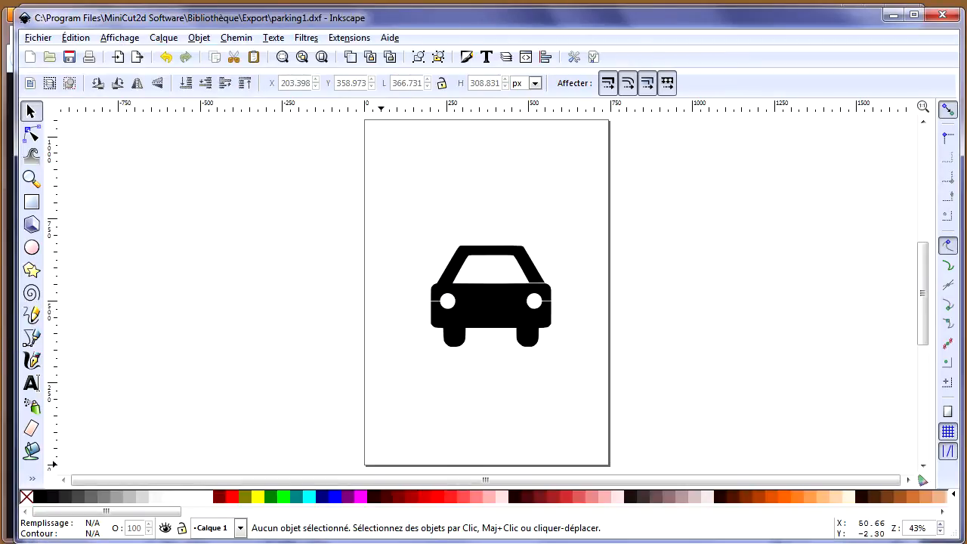
pyautogui.hotkey('ctrl', 's')
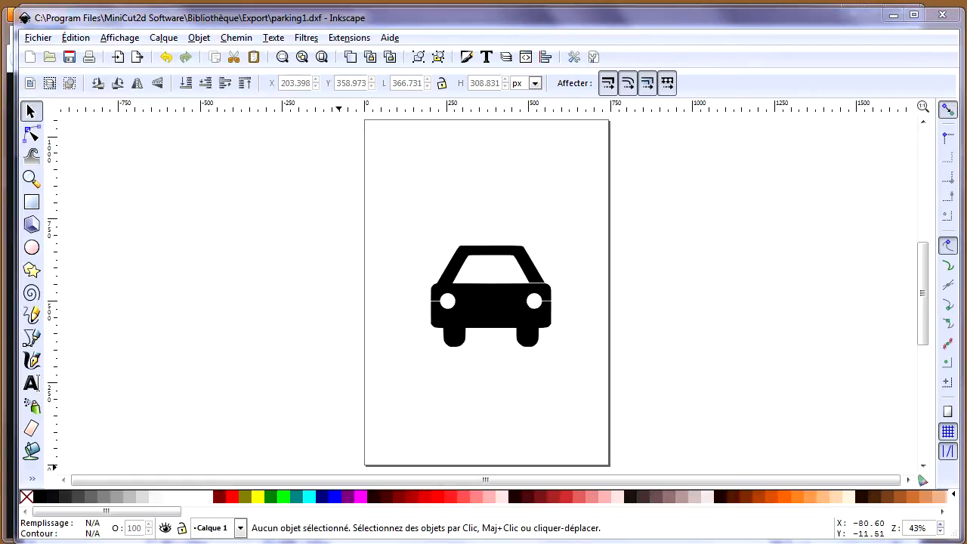
# Step: Switch to MiniCut2d Software and add parking1.dxf from the library's Export folder to the cutting block
pyautogui.hotkey('alt', 'Tab')
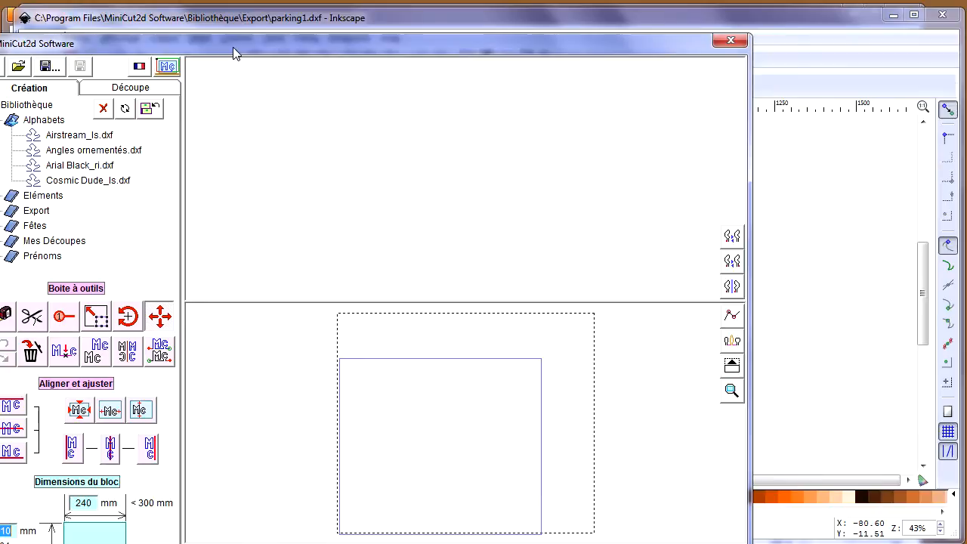
pyautogui.moveTo(232, 47); pyautogui.dragTo(273, 21)
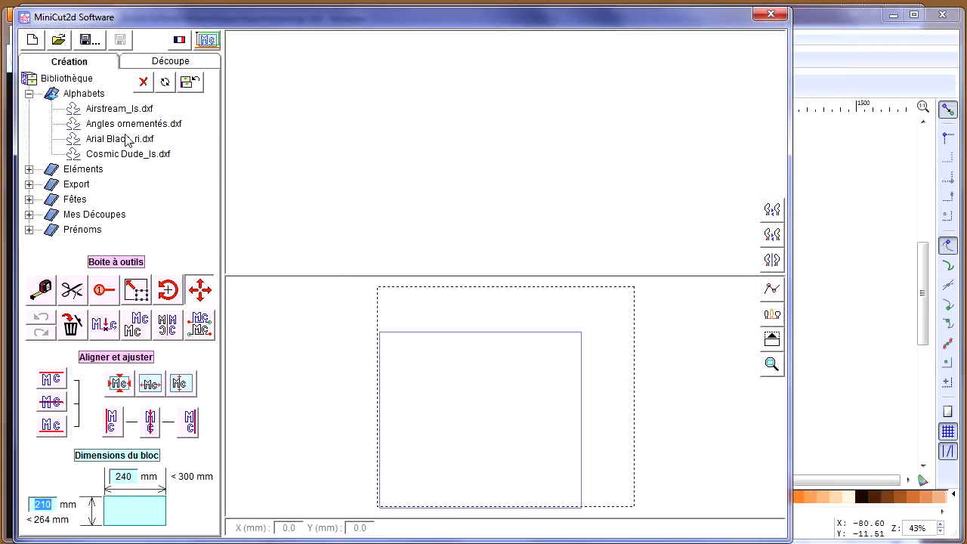
pyautogui.click(29, 185)
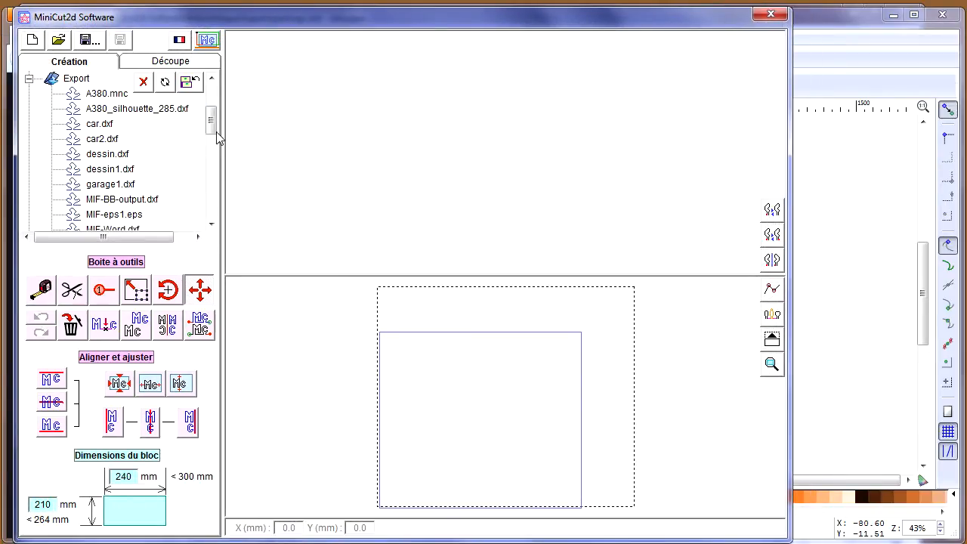
pyautogui.moveTo(213, 126)
pyautogui.mouseDown()
pyautogui.moveTo(211, 196)
pyautogui.moveTo(212, 174)
pyautogui.mouseUp()
pyautogui.click(113, 94)
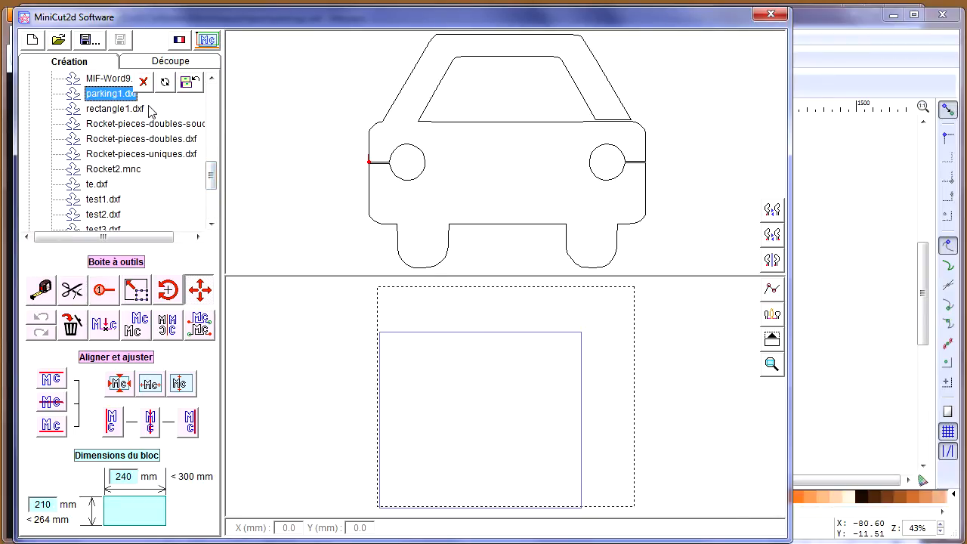
pyautogui.click(513, 161)
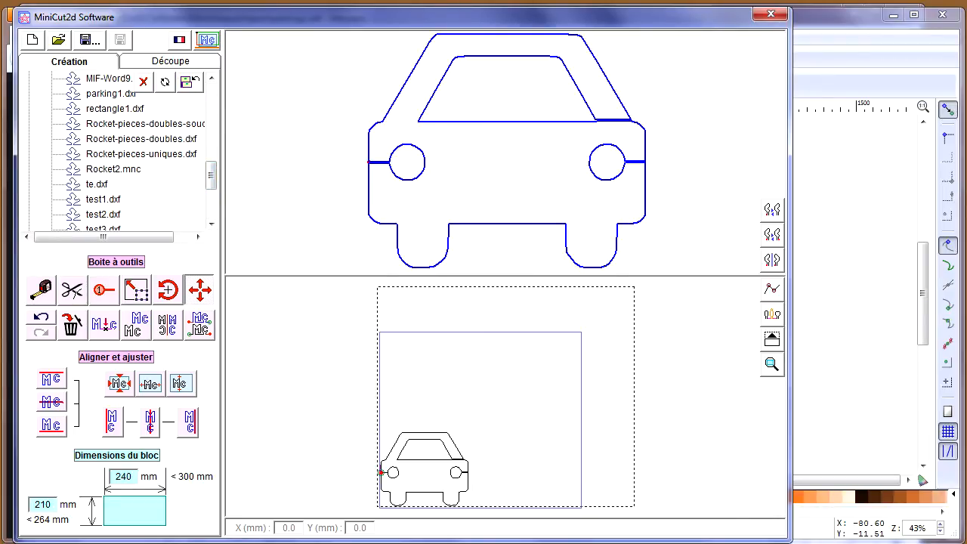
# Step: Enlarge the car to fit the block, centred vertically, and display the points of its outline
pyautogui.click(121, 390)
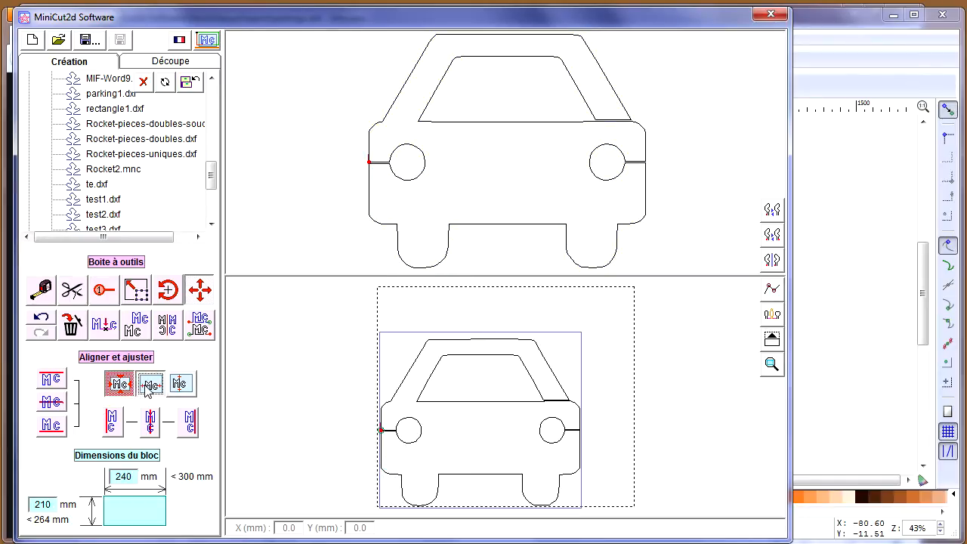
pyautogui.click(179, 384)
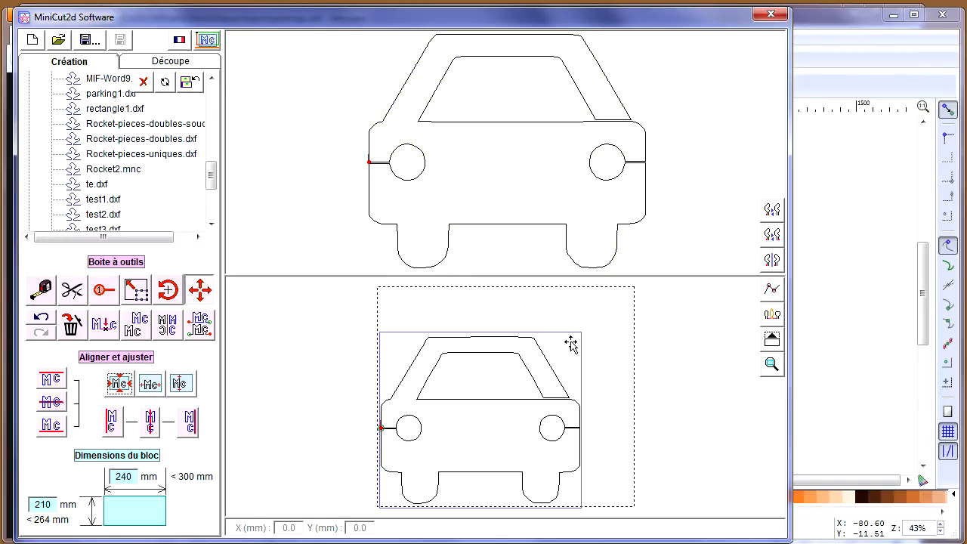
pyautogui.click(774, 291)
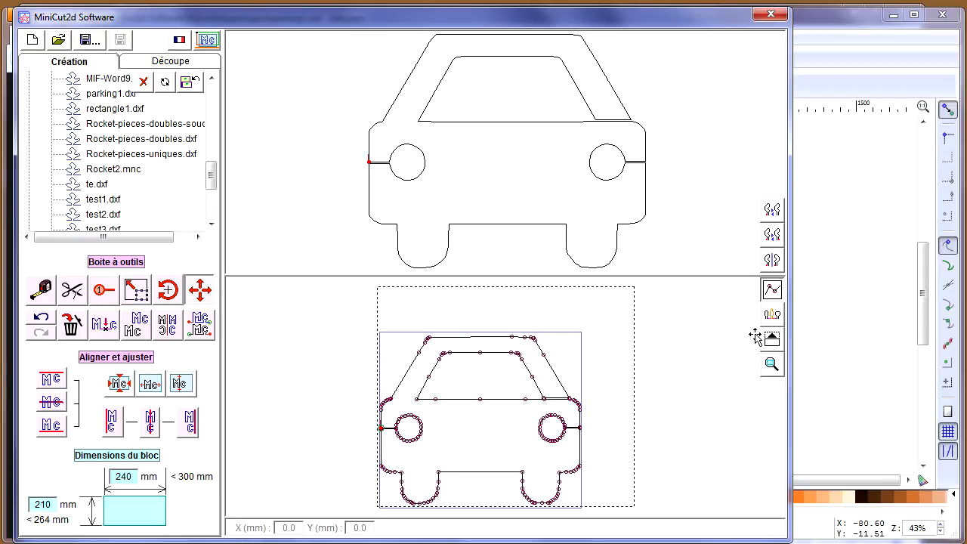
# Step: Close MiniCut2d Software to return to Inkscape, and add the text PARKING below the car
pyautogui.click(778, 13)
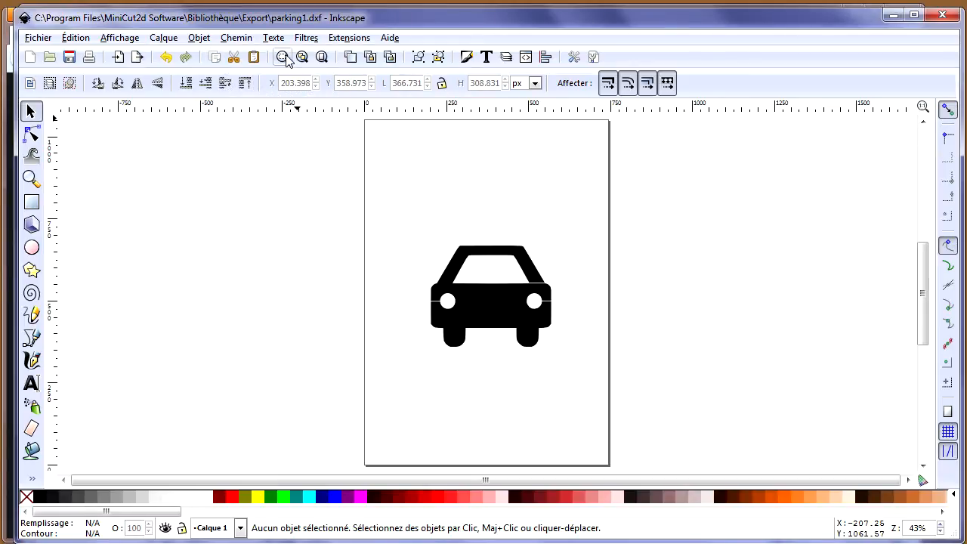
pyautogui.click(31, 385)
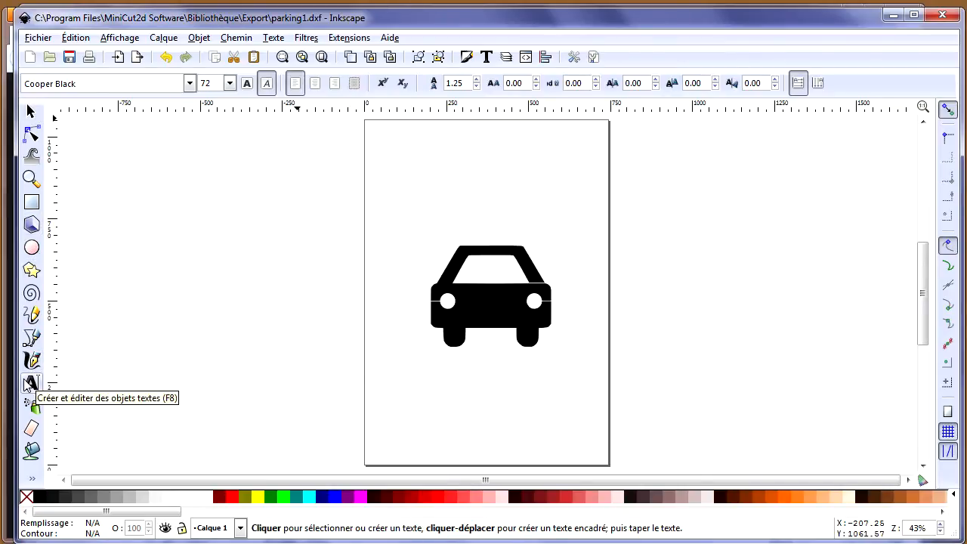
pyautogui.click(438, 385)
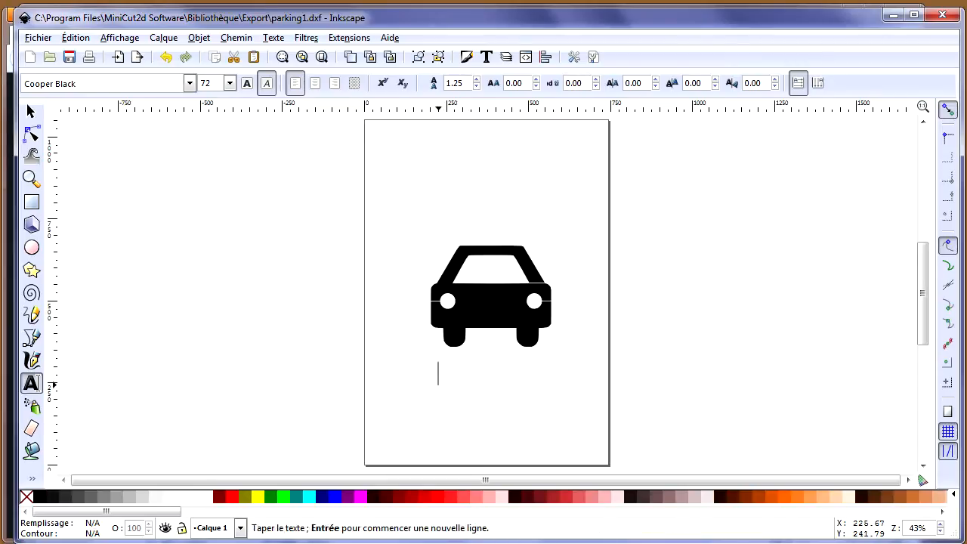
pyautogui.write('P')
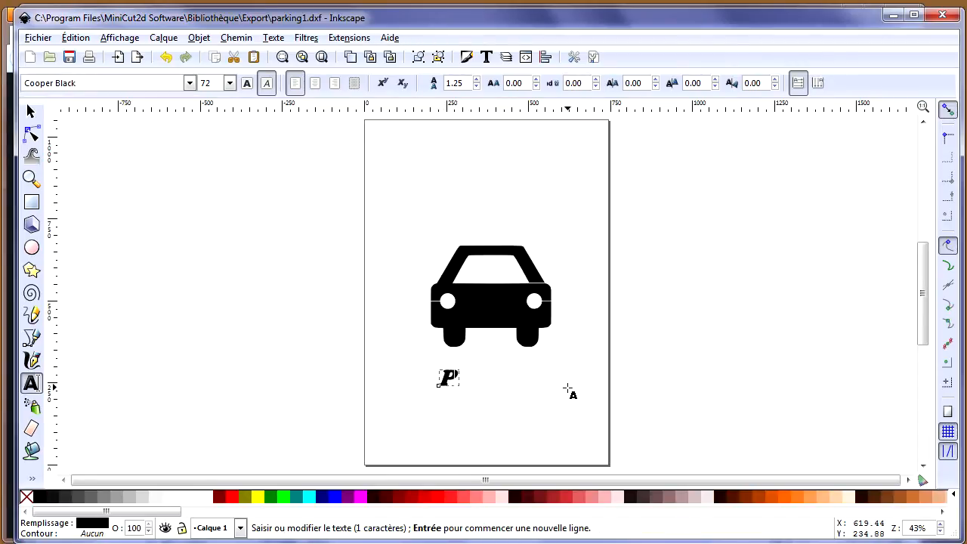
pyautogui.click(301, 58)
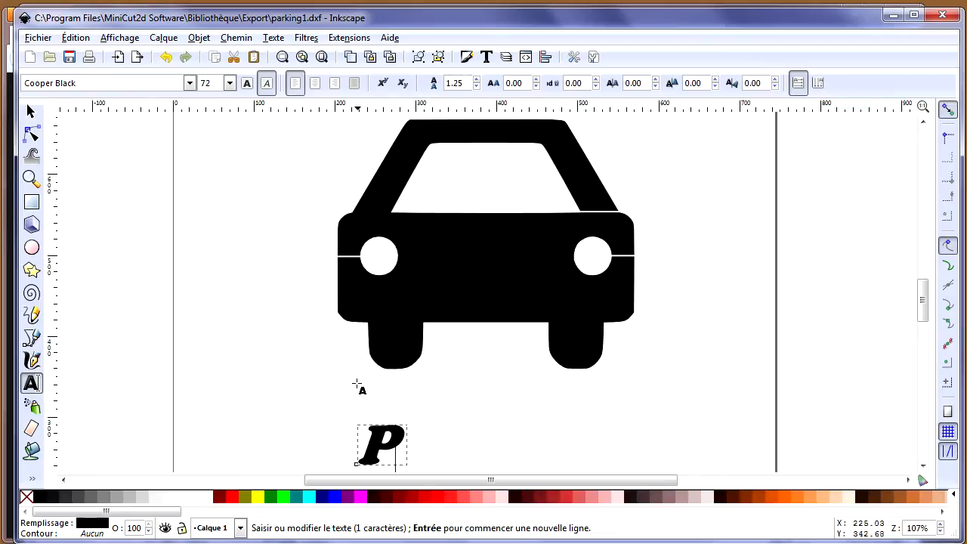
pyautogui.click(370, 414)
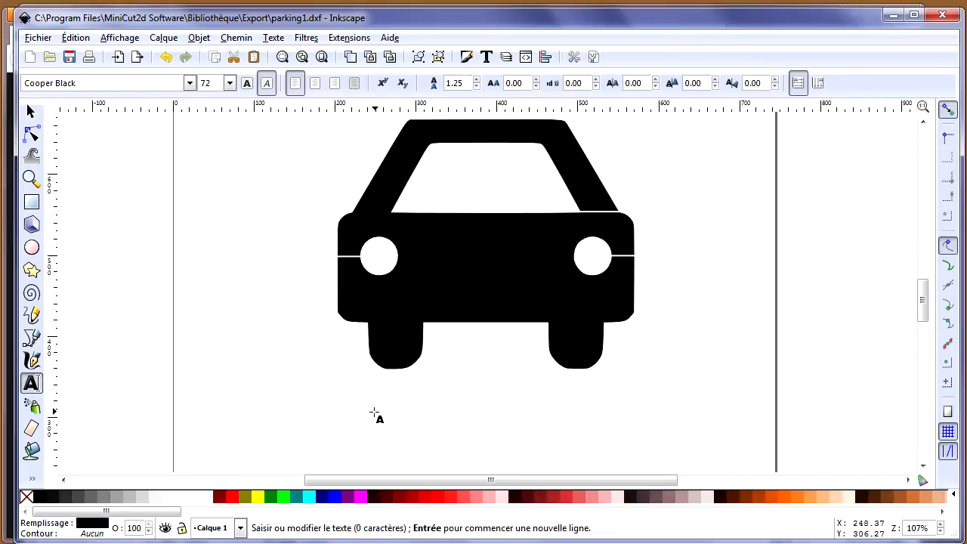
pyautogui.write('PARKING')
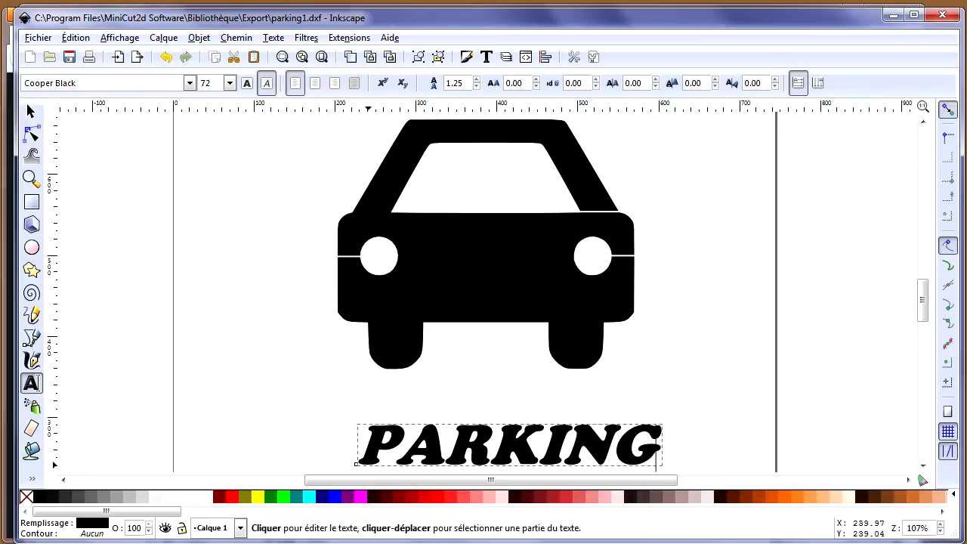
# Step: Remove the italic style from the whole PARKING text and set its font to Agency FB
pyautogui.hotkey('ctrl', 'a')
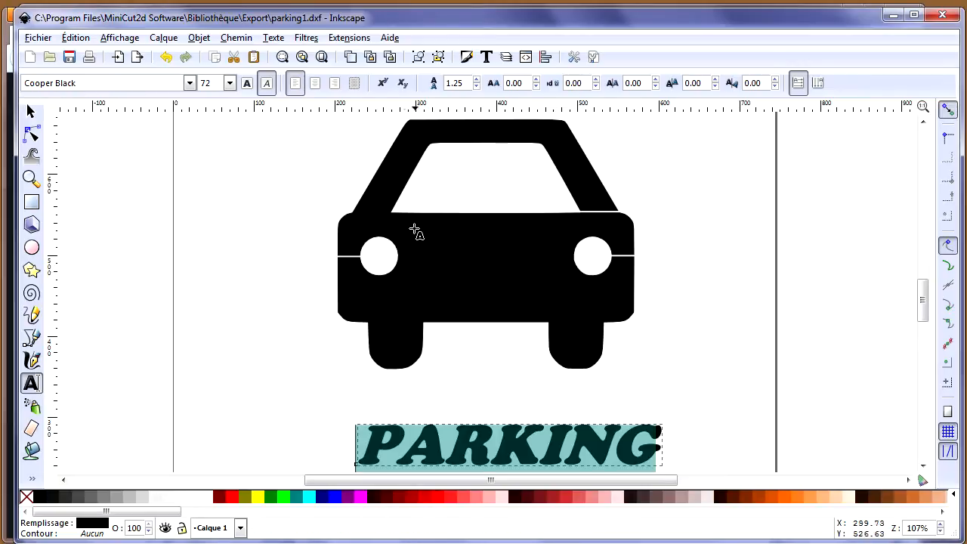
pyautogui.click(265, 84)
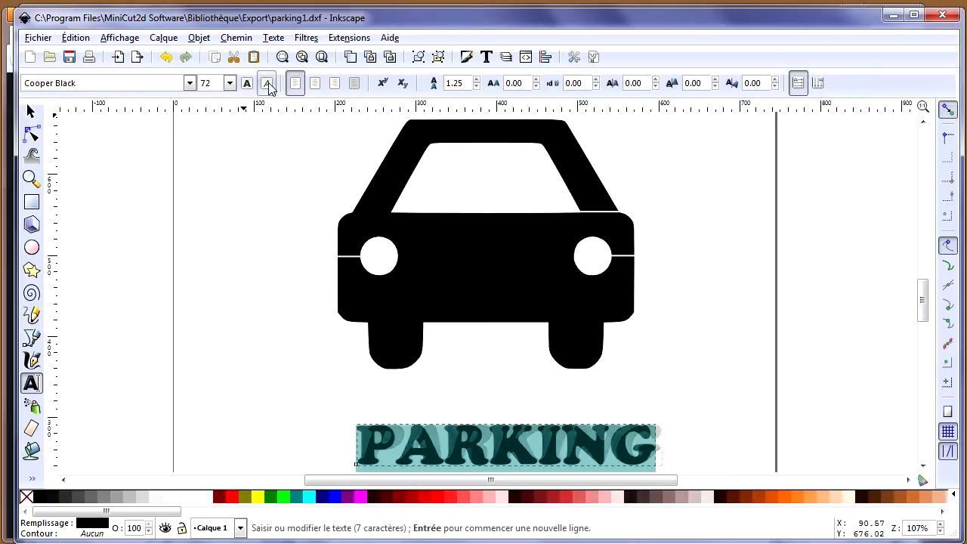
pyautogui.click(189, 83)
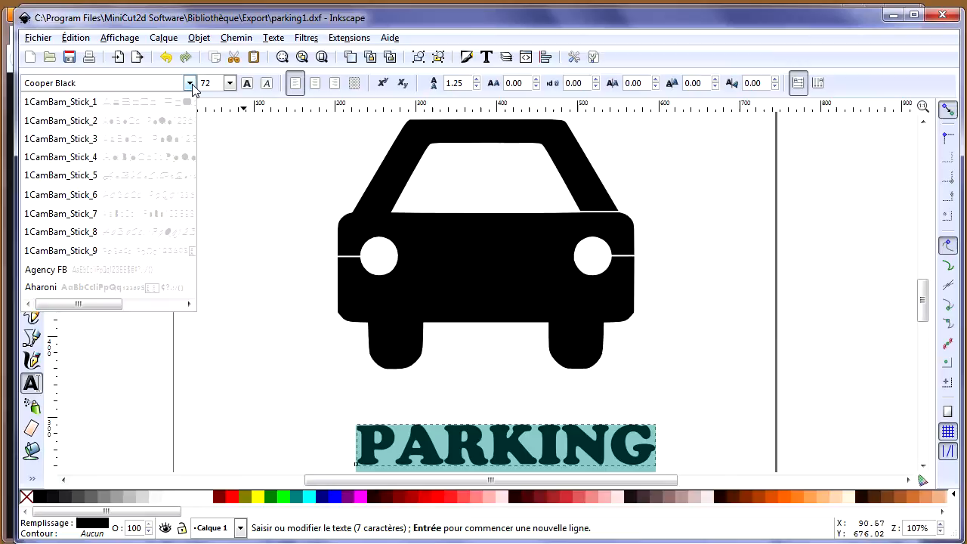
pyautogui.click(45, 272)
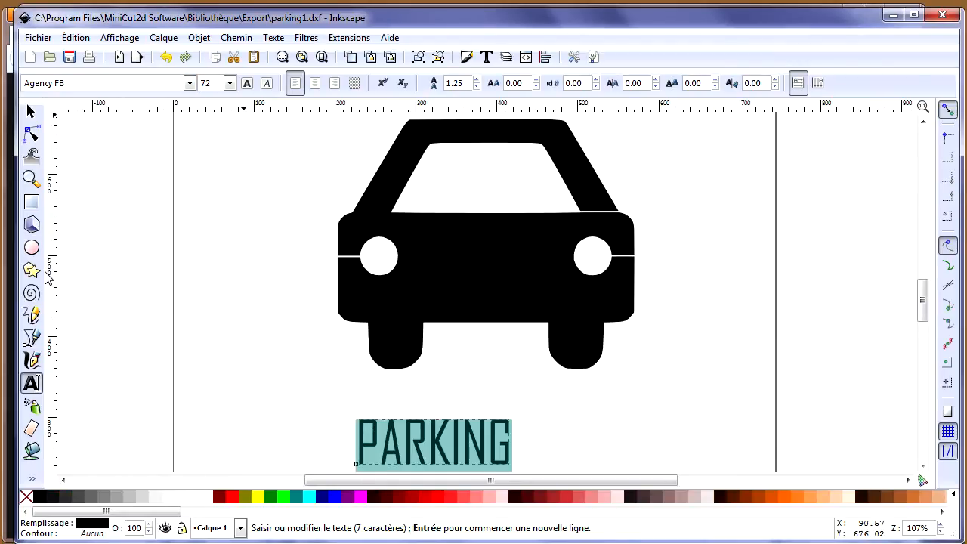
# Step: Apply the Aharoni font to the PARKING text and switch it back to Agency FB, keeping the bold style
pyautogui.click(190, 84)
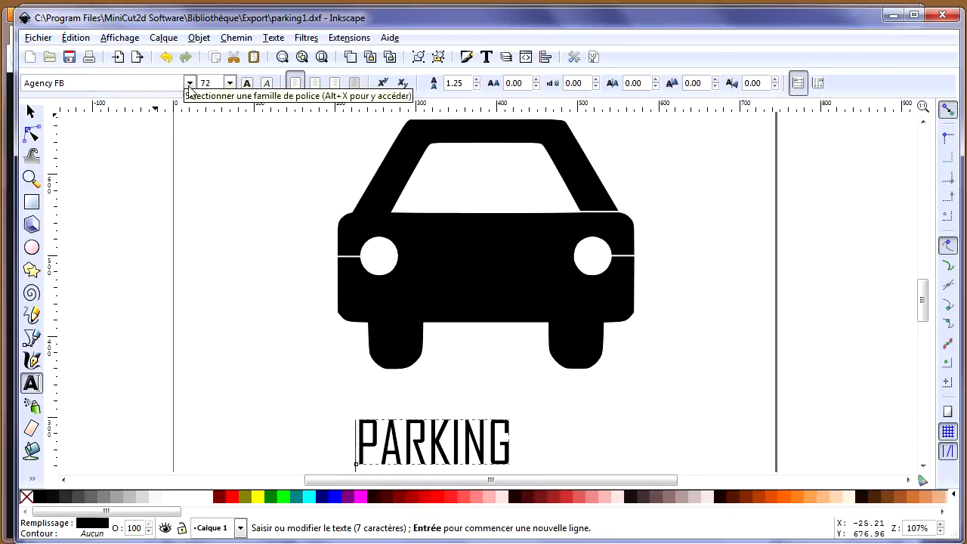
pyautogui.click(190, 85)
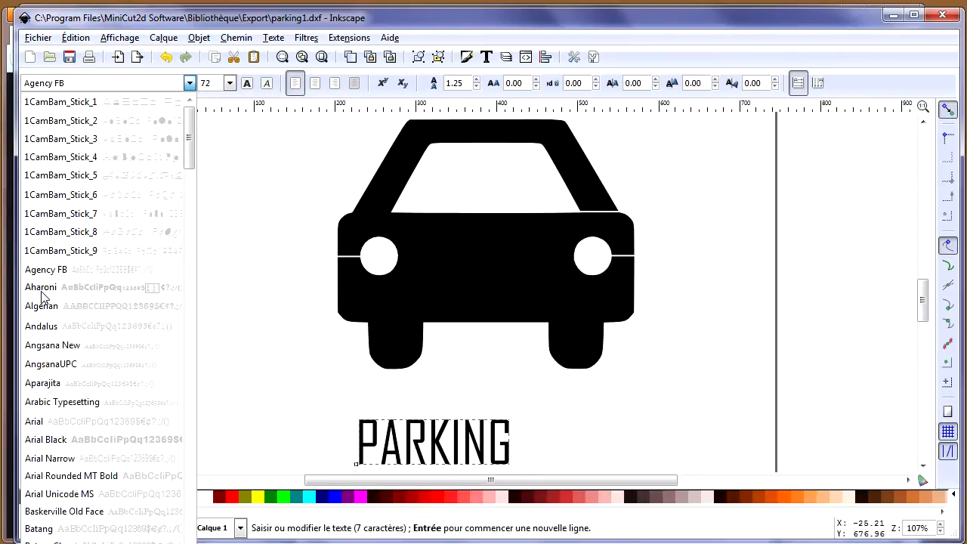
pyautogui.click(41, 289)
pyautogui.click(190, 84)
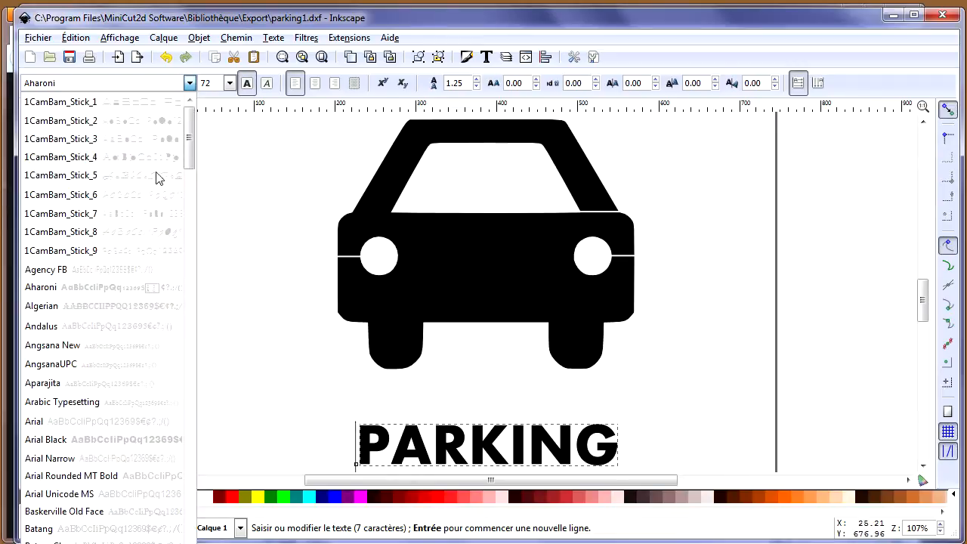
pyautogui.click(63, 272)
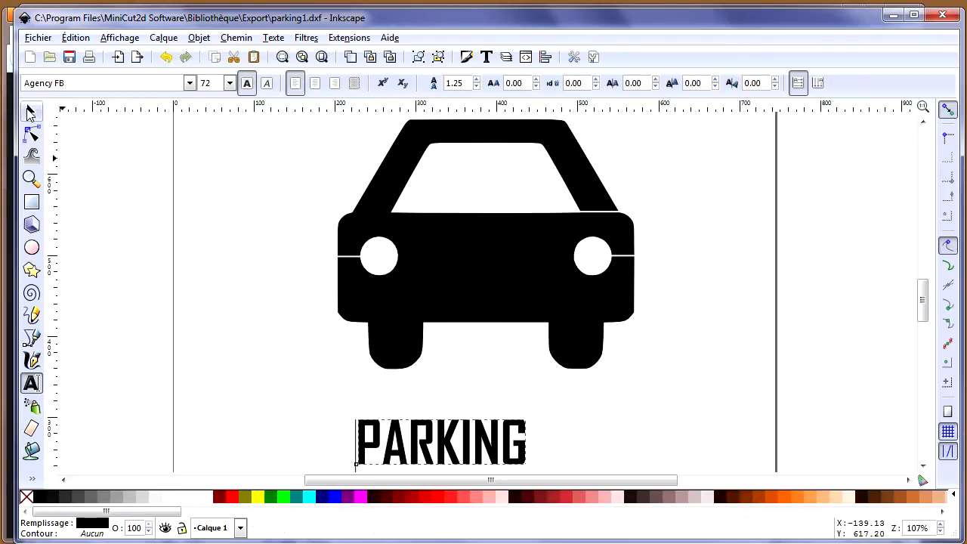
# Step: Place PARKING directly beneath the car, stretch it to about 474 px wide and 79 px high, and deselect it
pyautogui.click(31, 111)
pyautogui.moveTo(531, 443); pyautogui.dragTo(633, 432)
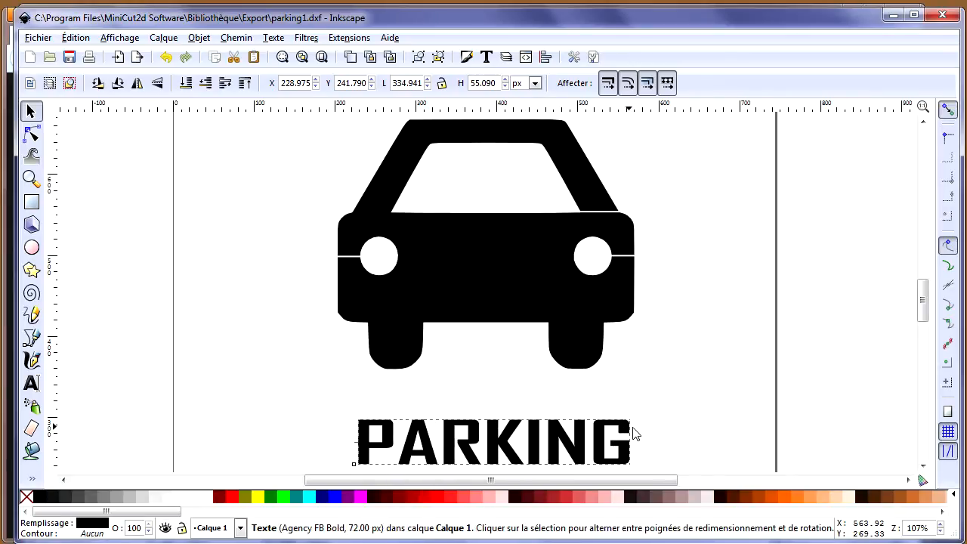
pyautogui.moveTo(524, 449); pyautogui.dragTo(492, 406)
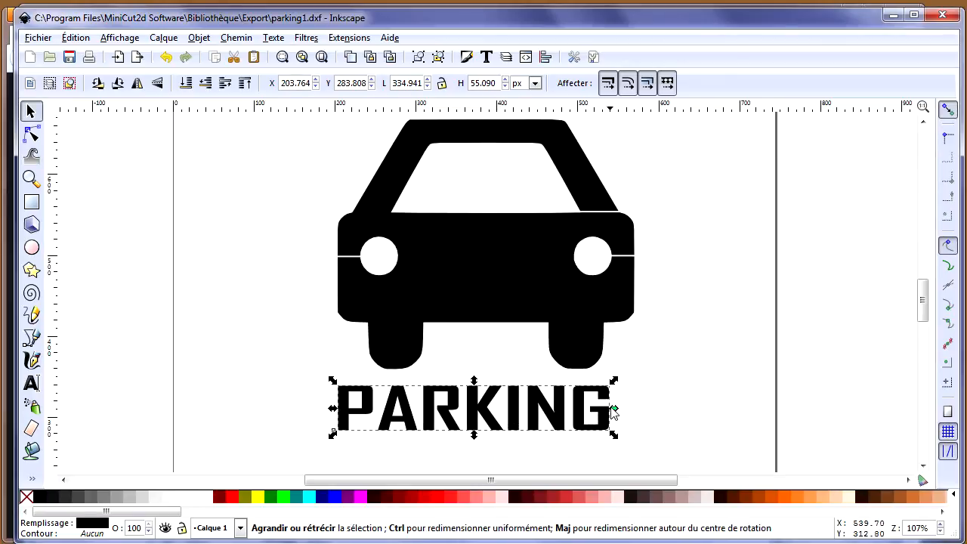
pyautogui.moveTo(615, 410); pyautogui.dragTo(644, 409)
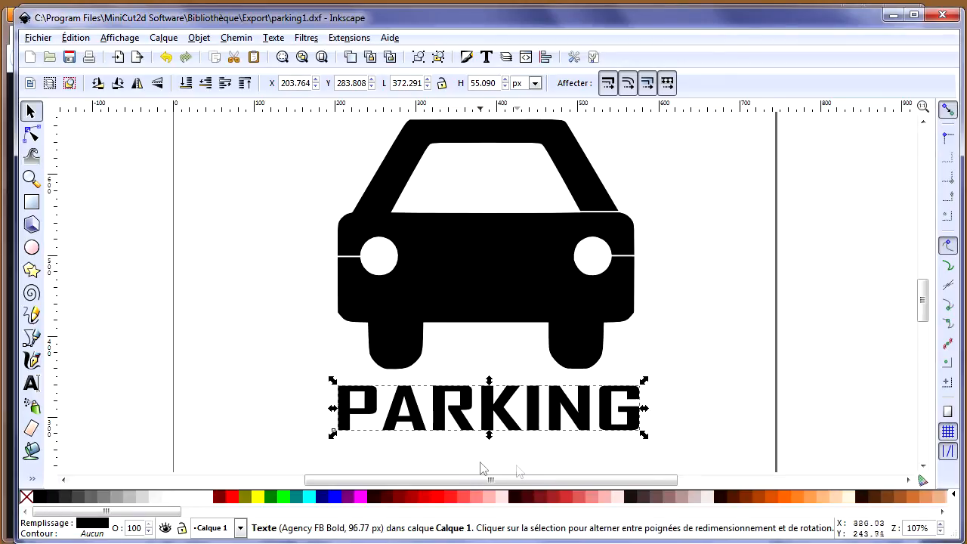
pyautogui.moveTo(490, 441); pyautogui.dragTo(492, 460)
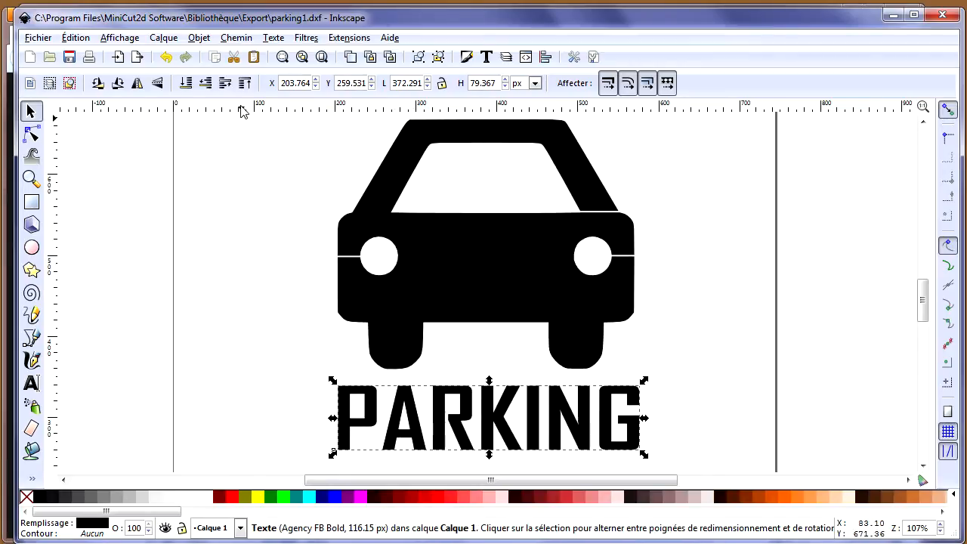
pyautogui.moveTo(333, 418); pyautogui.dragTo(298, 418)
pyautogui.moveTo(656, 425); pyautogui.dragTo(693, 417)
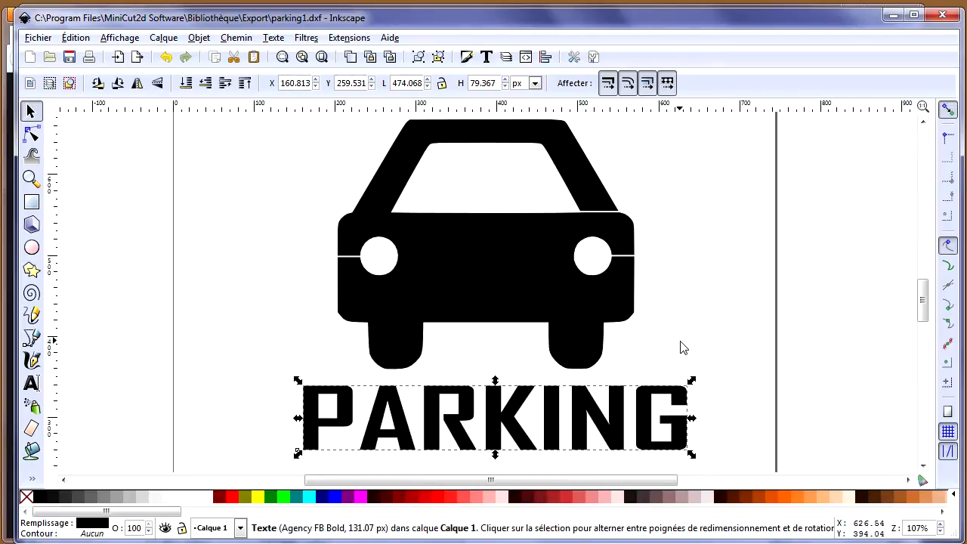
pyautogui.click(681, 343)
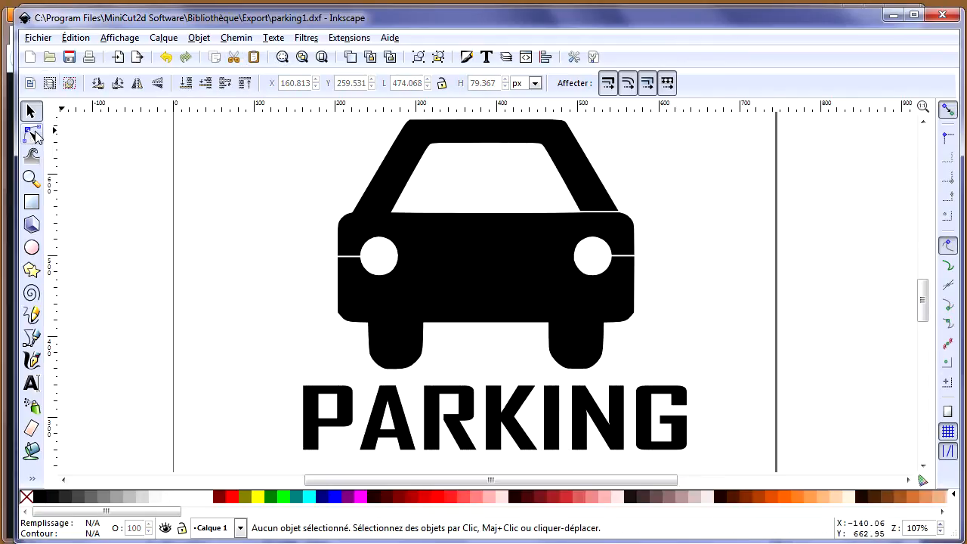
# Step: Convert the PARKING text object to paths and leave nothing selected
pyautogui.click(31, 179)
pyautogui.moveTo(289, 374); pyautogui.dragTo(719, 462)
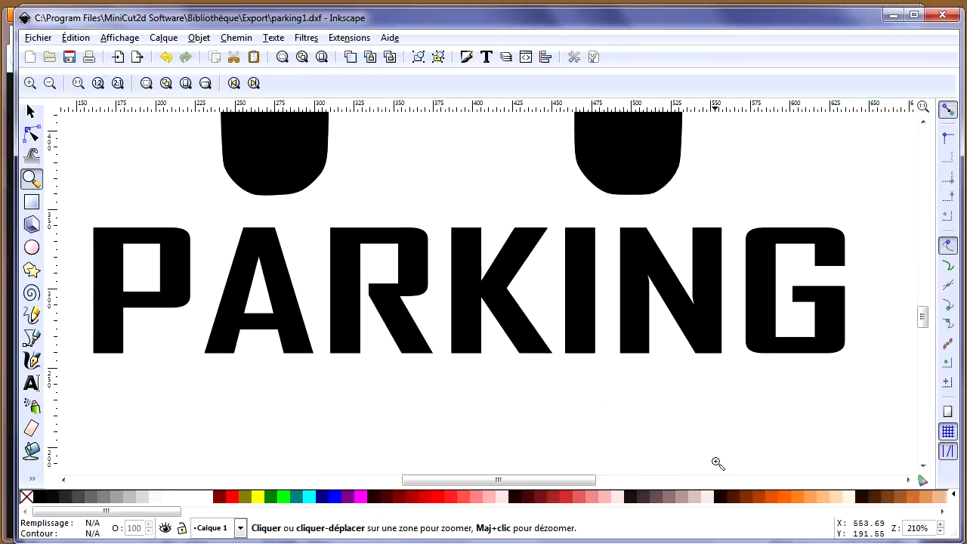
pyautogui.click(30, 111)
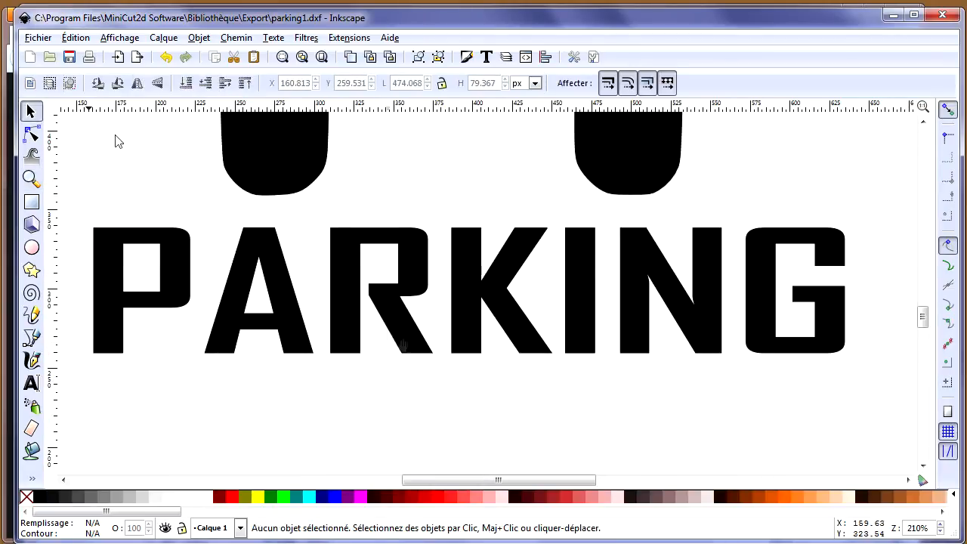
pyautogui.click(349, 306)
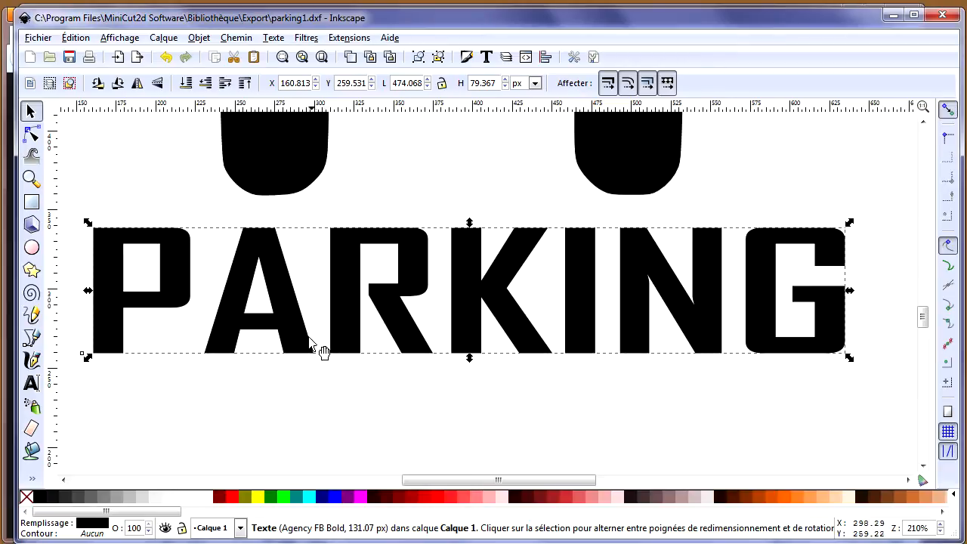
pyautogui.click(240, 40)
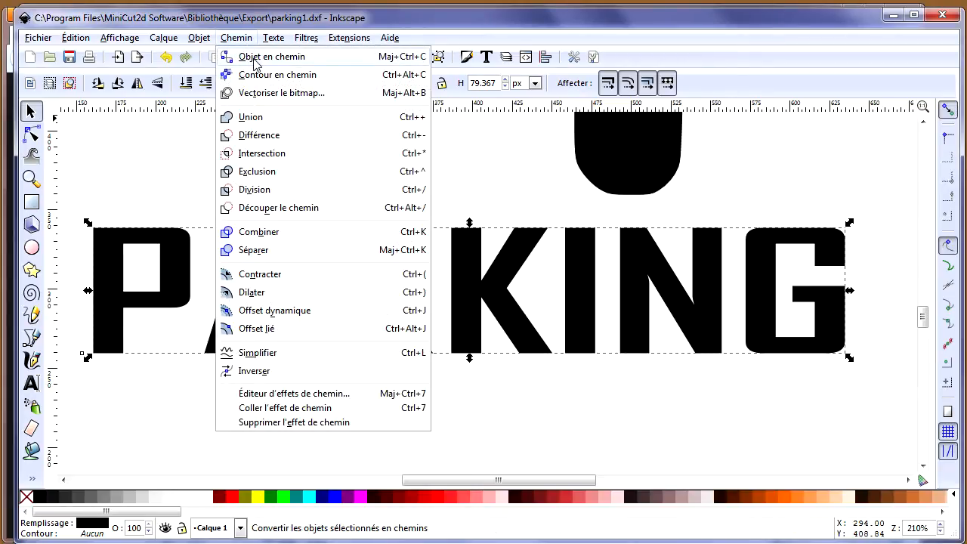
pyautogui.click(254, 64)
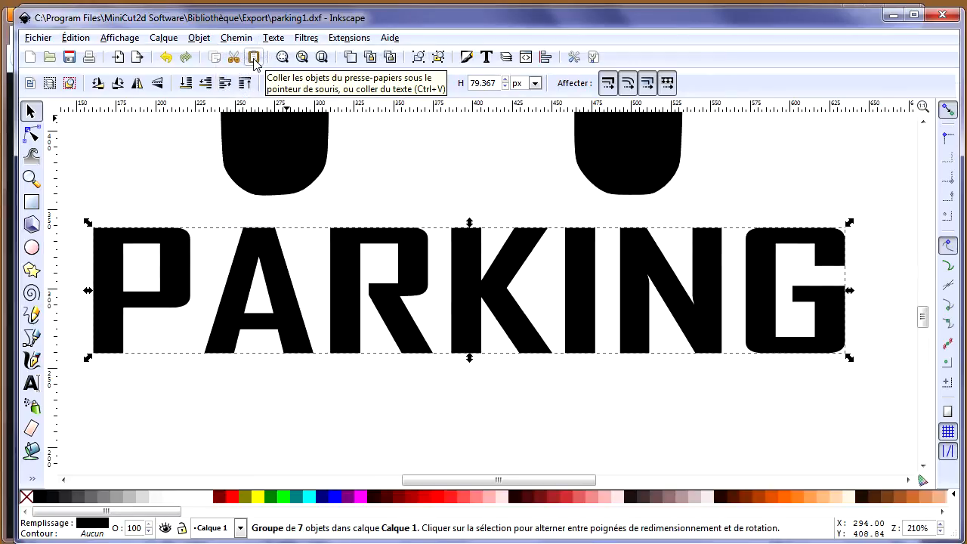
pyautogui.click(309, 394)
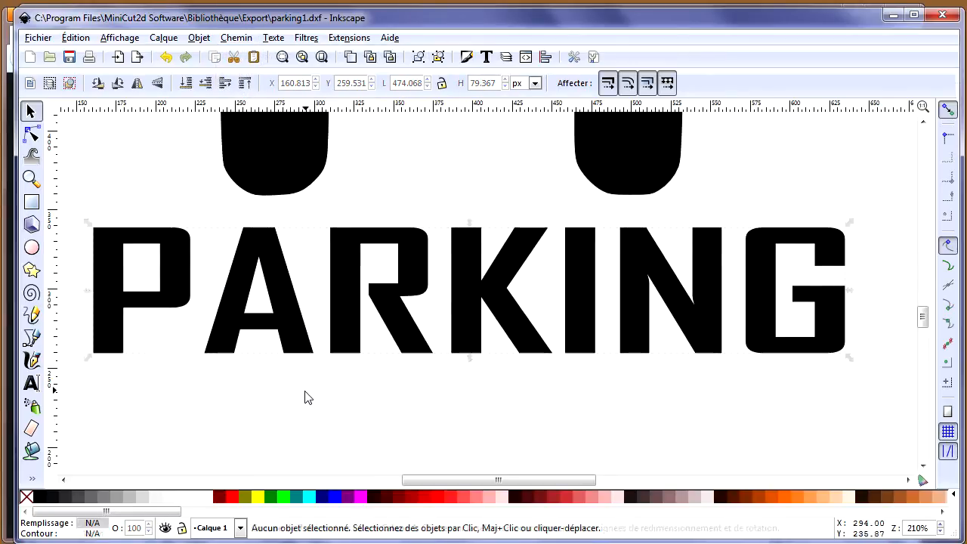
# Step: Display the nodes of the letter P to examine its converted outline
pyautogui.click(32, 134)
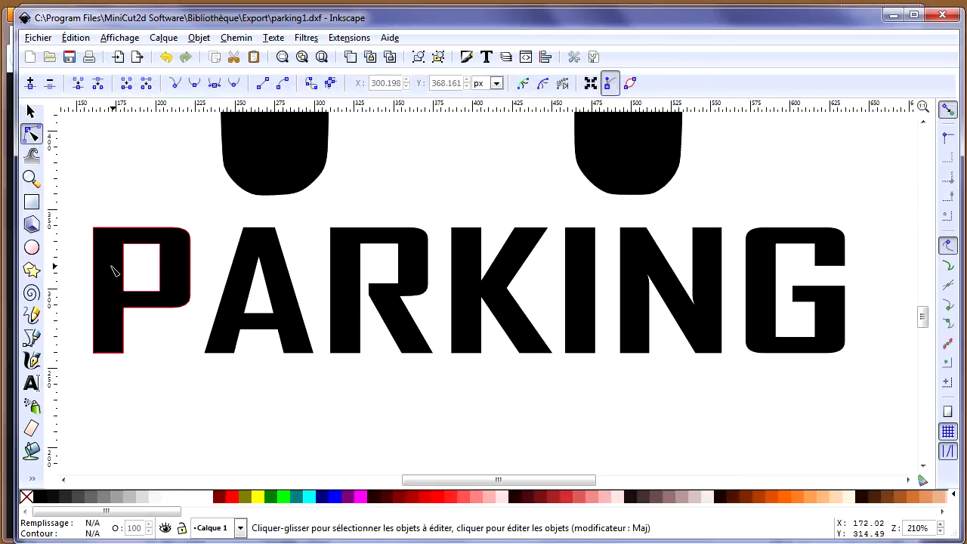
pyautogui.click(110, 302)
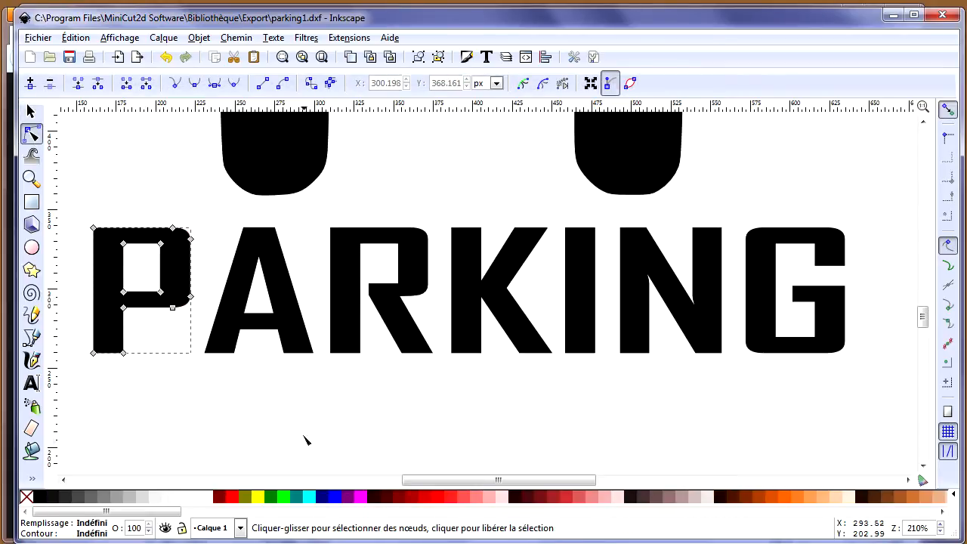
pyautogui.click(295, 368)
pyautogui.click(292, 338)
pyautogui.click(292, 398)
# Step: Ungroup the PARKING lettering into separate letter paths and deselect them
pyautogui.press('s')
pyautogui.click(170, 282)
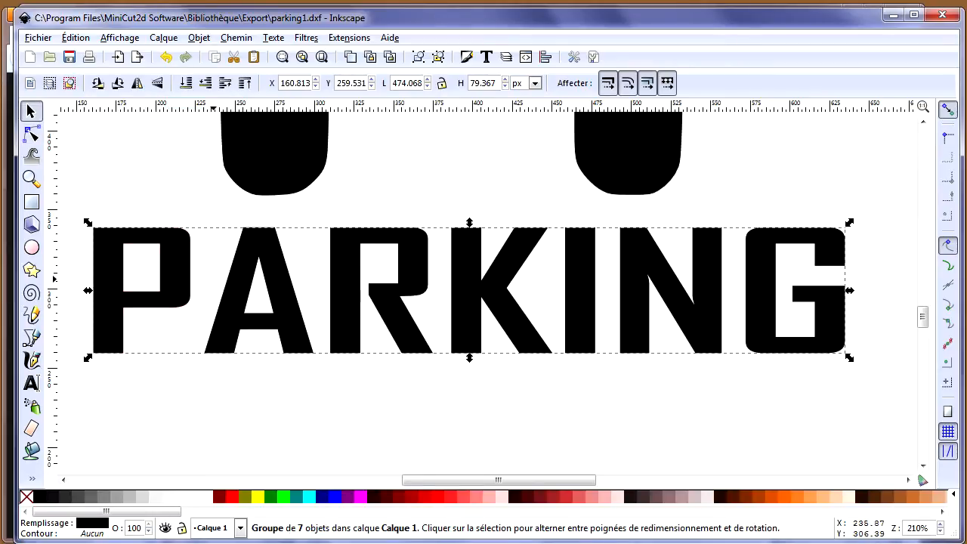
pyautogui.click(199, 38)
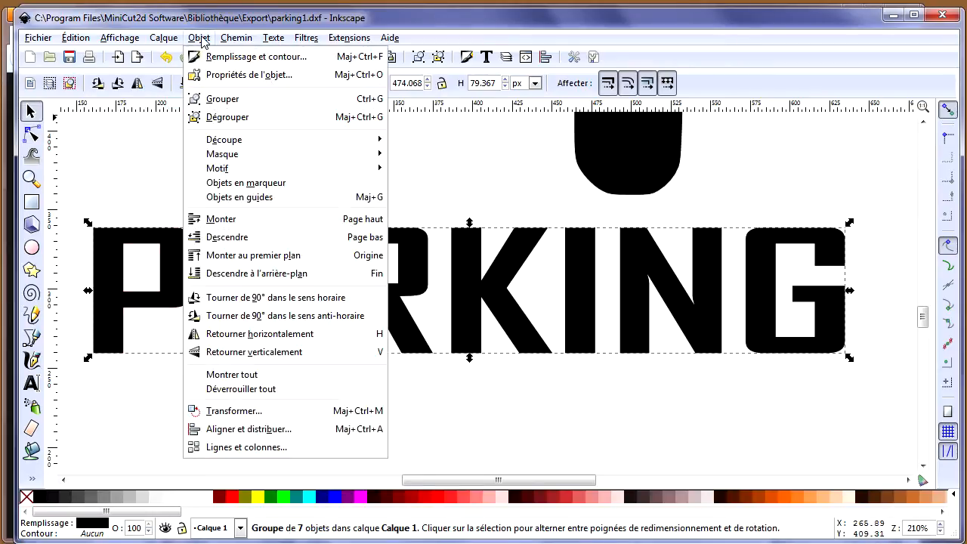
pyautogui.click(217, 119)
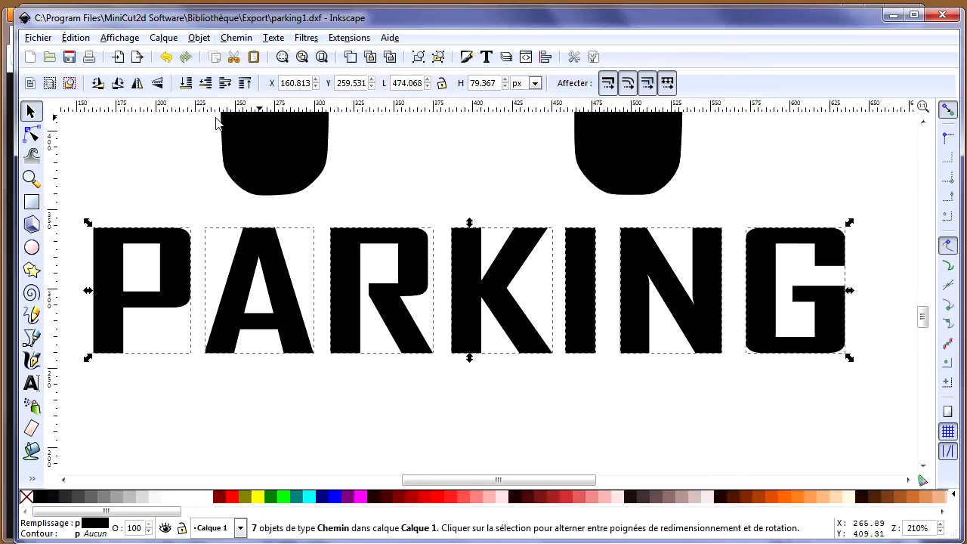
pyautogui.click(384, 421)
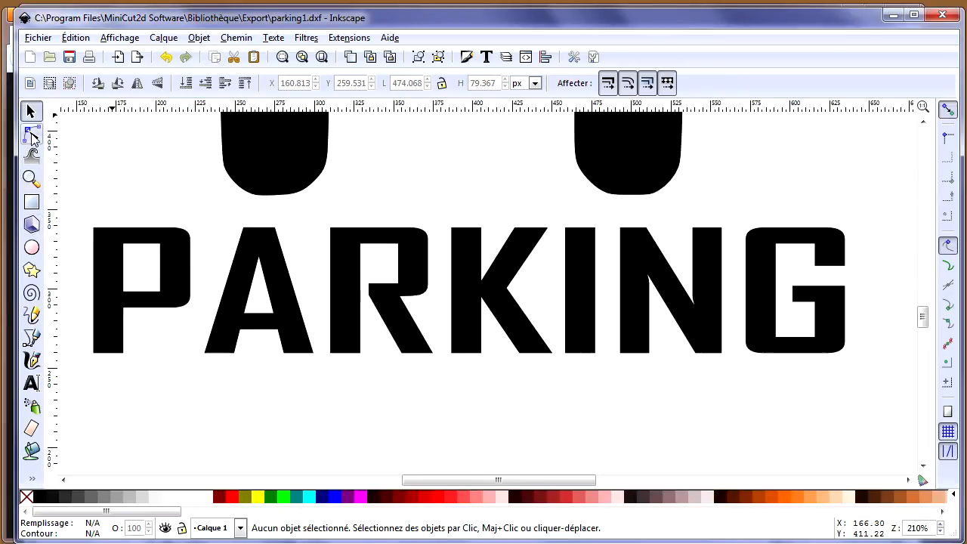
# Step: Cut a vertical slit through the P's lower bar by subtracting a thin rectangle about 1 px wide and 13 px high
pyautogui.click(31, 179)
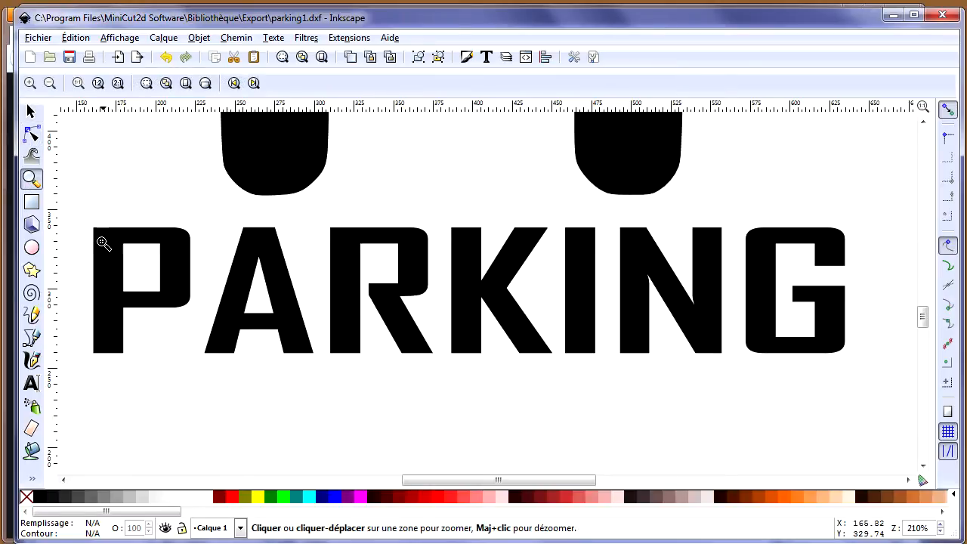
pyautogui.moveTo(99, 263); pyautogui.dragTo(301, 358)
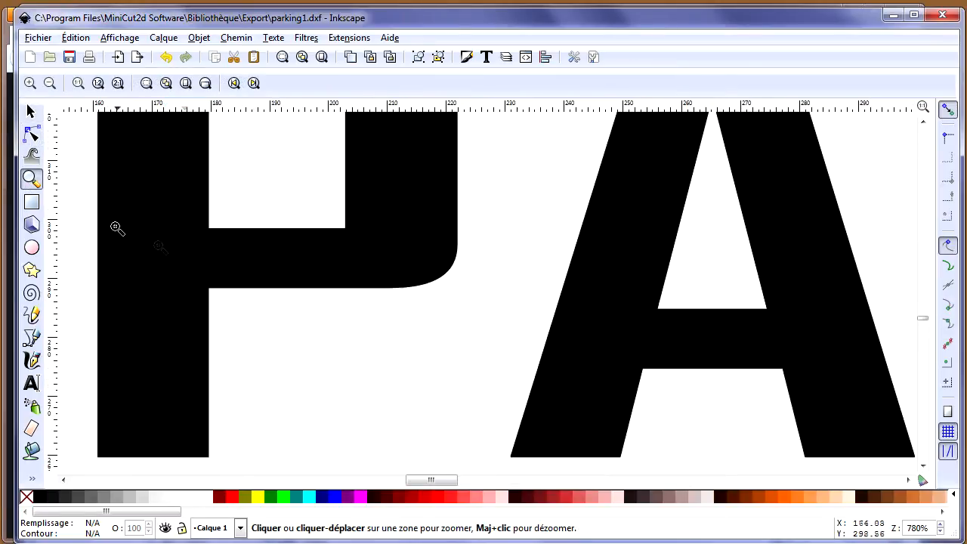
pyautogui.click(31, 201)
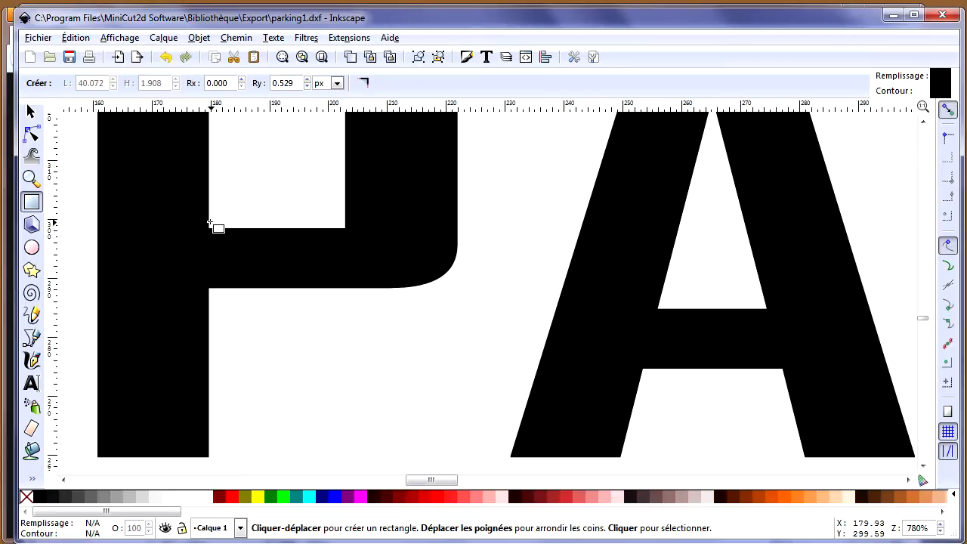
pyautogui.moveTo(219, 220); pyautogui.dragTo(225, 296)
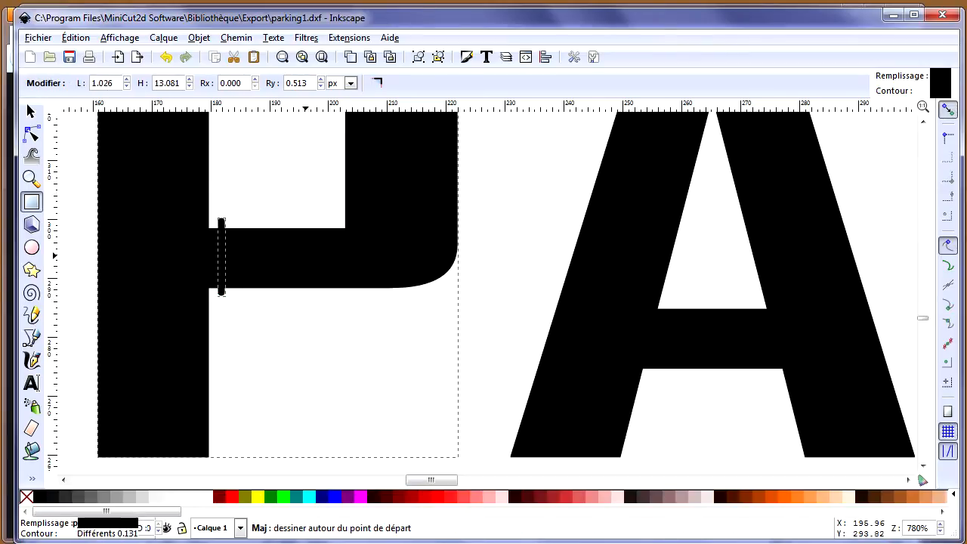
pyautogui.keyDown('shift'); pyautogui.click(186, 190); pyautogui.keyUp('shift')
pyautogui.click(236, 39)
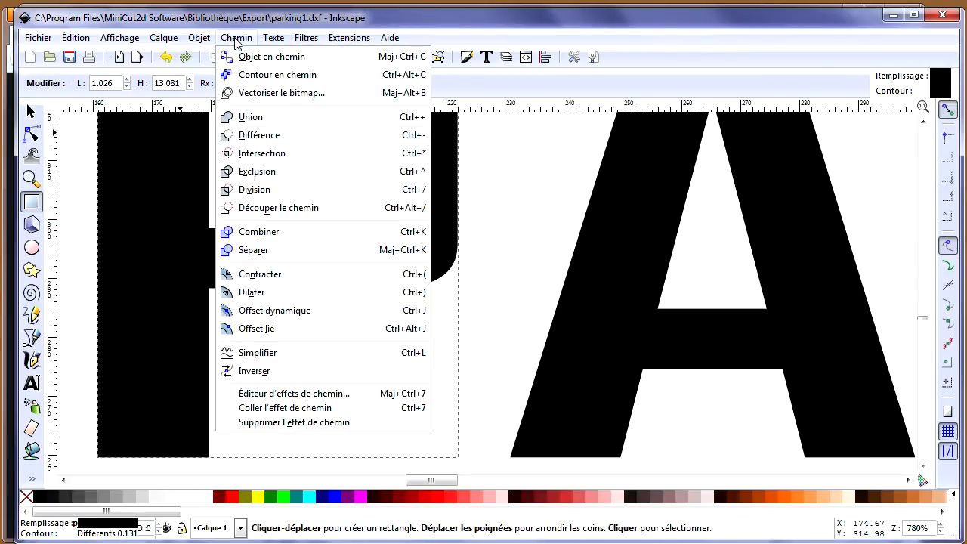
pyautogui.click(253, 136)
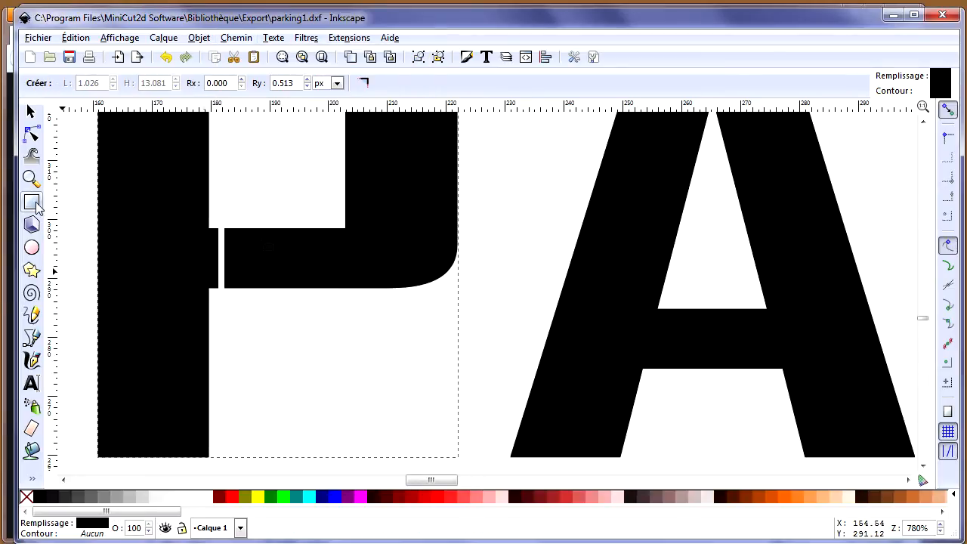
# Step: Place a thin rectangle across the A's crossbar, shifted beside the right leg and tilted parallel to that leg's inner edge
pyautogui.moveTo(710, 298); pyautogui.dragTo(719, 385)
pyautogui.click(34, 118)
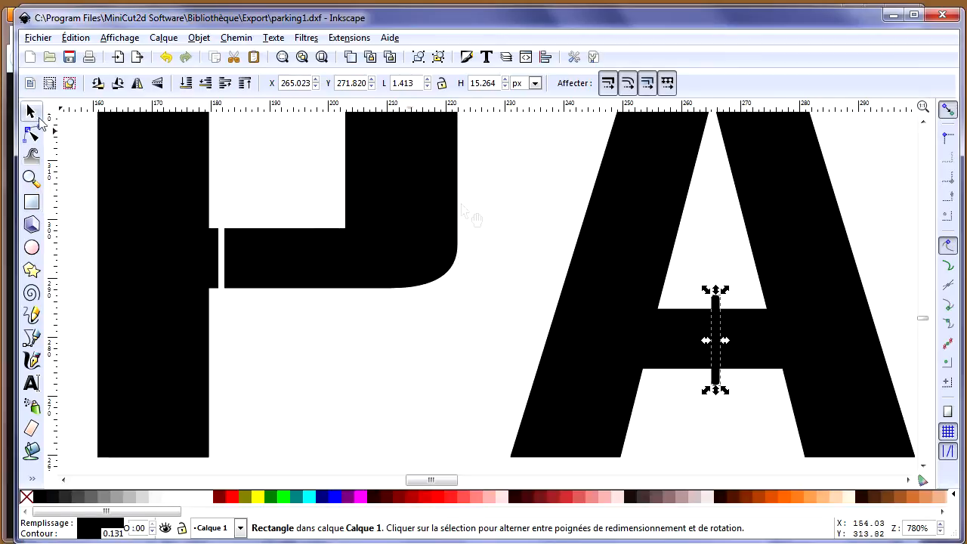
pyautogui.click(718, 308)
pyautogui.moveTo(724, 294); pyautogui.dragTo(757, 301)
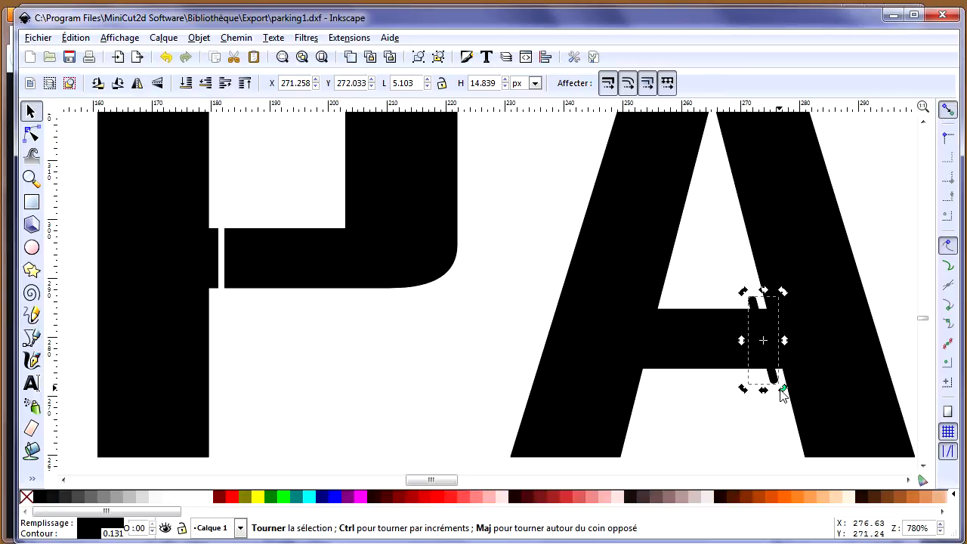
pyautogui.moveTo(781, 390); pyautogui.dragTo(781, 395)
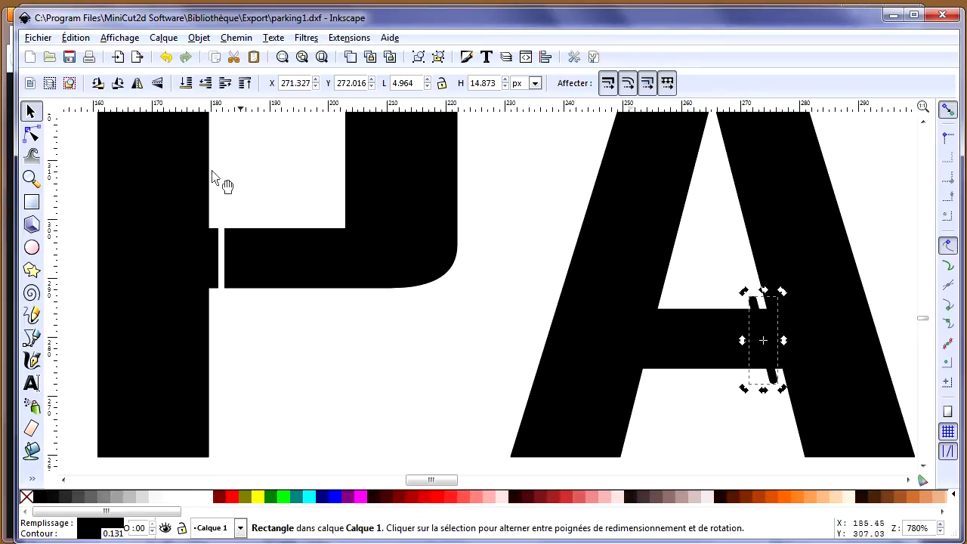
# Step: Subtract the tilted thin rectangle from the letter A to cut a slit through its crossbar
pyautogui.keyDown('shift'); pyautogui.click(817, 297); pyautogui.keyUp('shift')
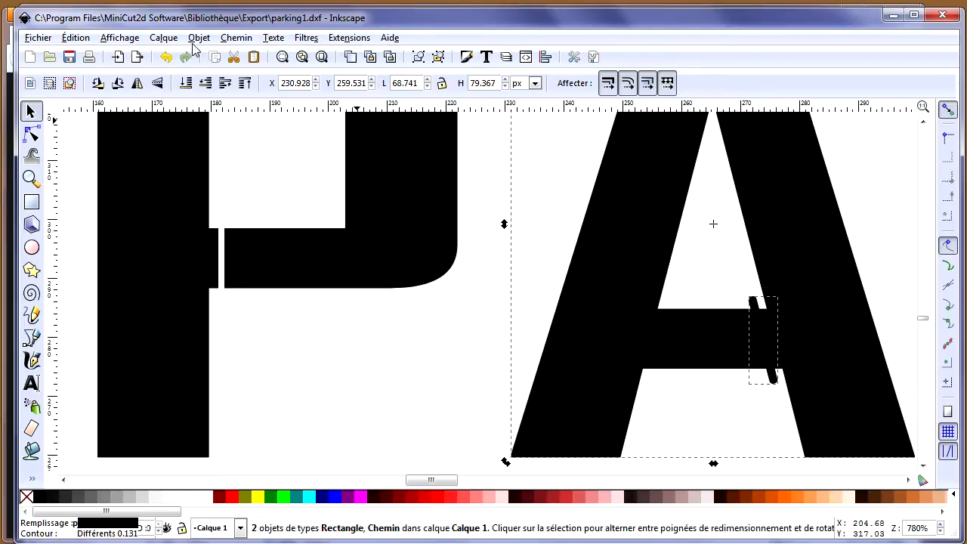
pyautogui.click(237, 37)
pyautogui.click(258, 134)
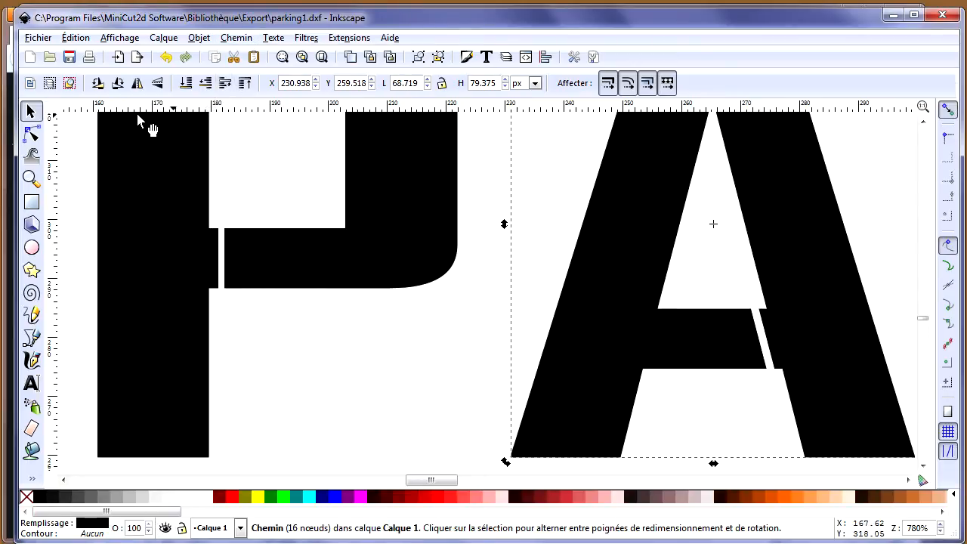
# Step: Draw a horizontal bar about 487 px wide and 9 px high under PARKING, slightly overlapping the bottoms of all letters
pyautogui.click(303, 59)
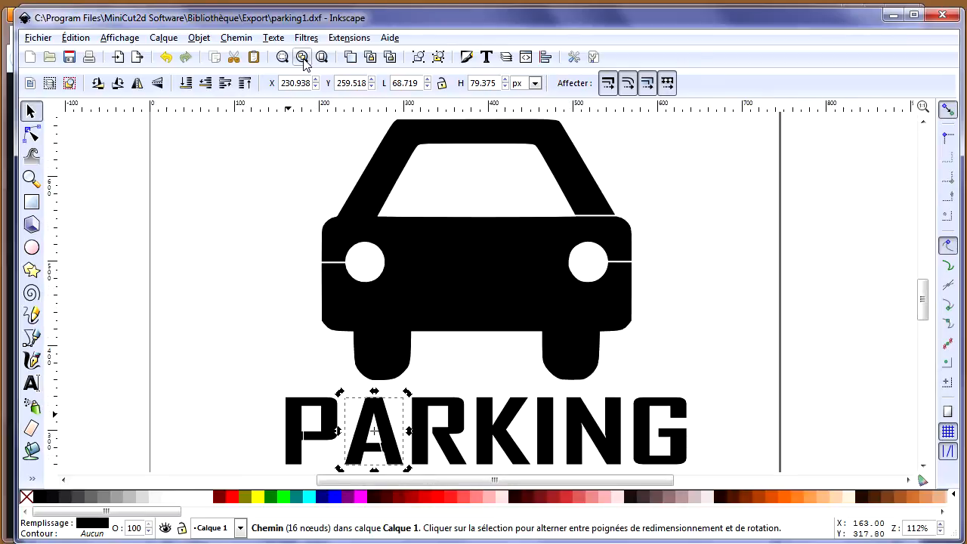
pyautogui.click(31, 179)
pyautogui.moveTo(259, 379); pyautogui.dragTo(736, 480)
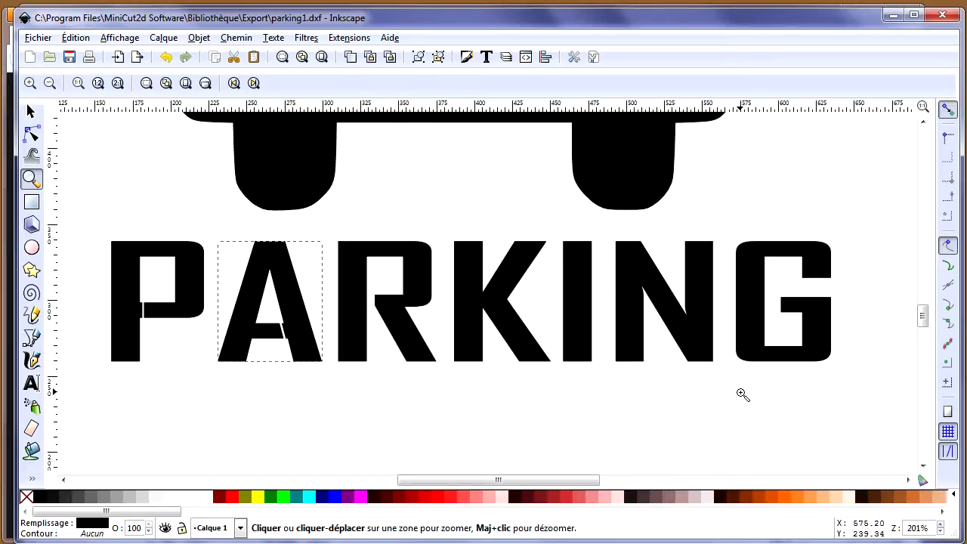
pyautogui.click(31, 201)
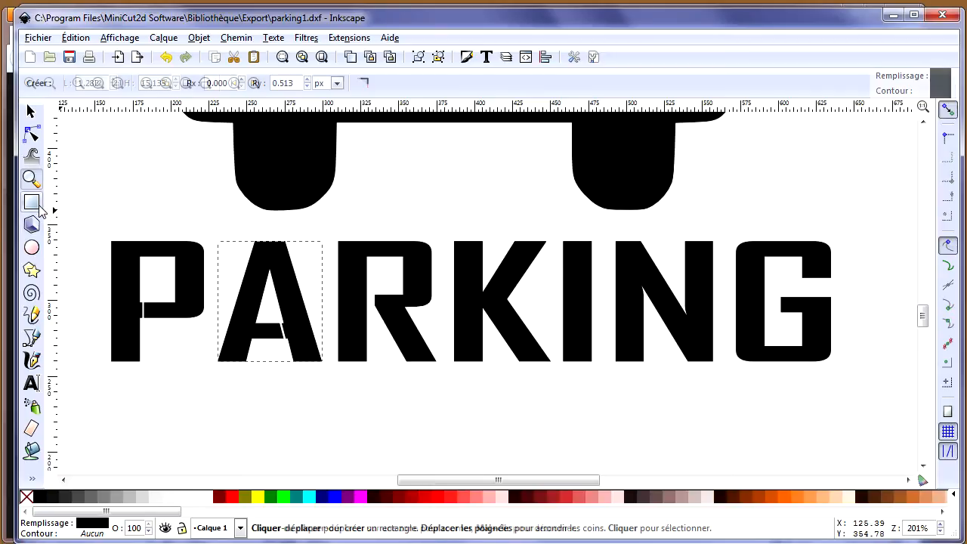
pyautogui.moveTo(103, 361); pyautogui.dragTo(842, 371)
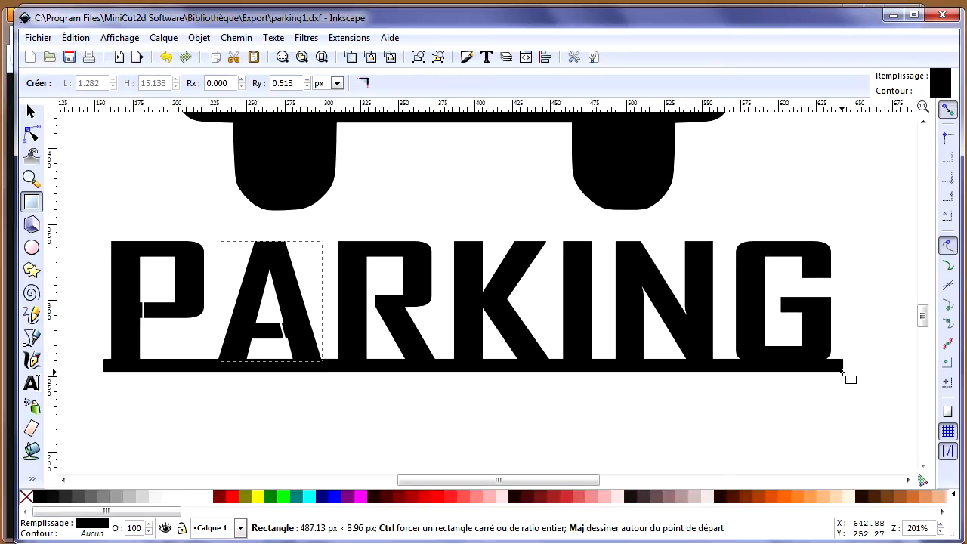
pyautogui.moveTo(842, 371); pyautogui.dragTo(843, 371)
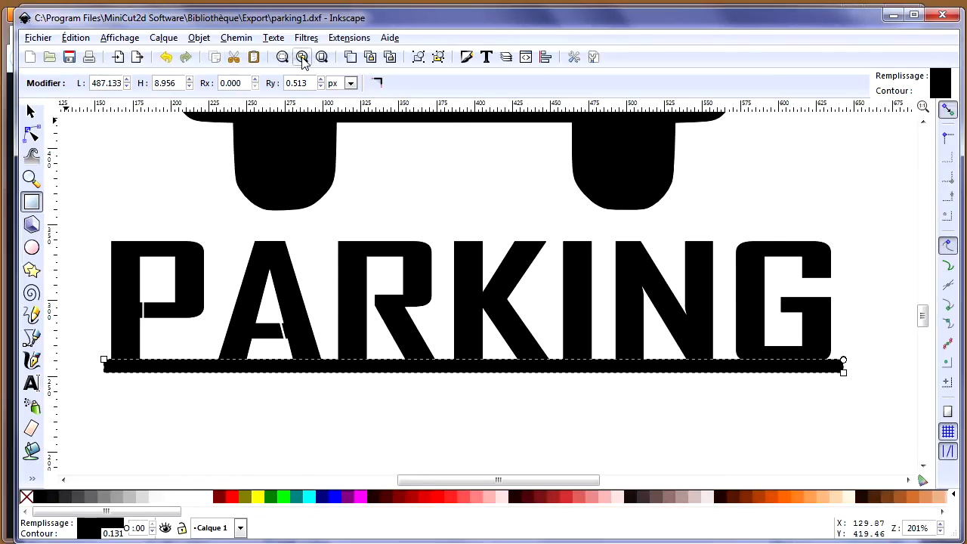
# Step: Check the bar's overlap with the letter bottoms and merge all PARKING letters and the bar into one path with Union
pyautogui.click(31, 178)
pyautogui.moveTo(272, 341); pyautogui.dragTo(352, 390)
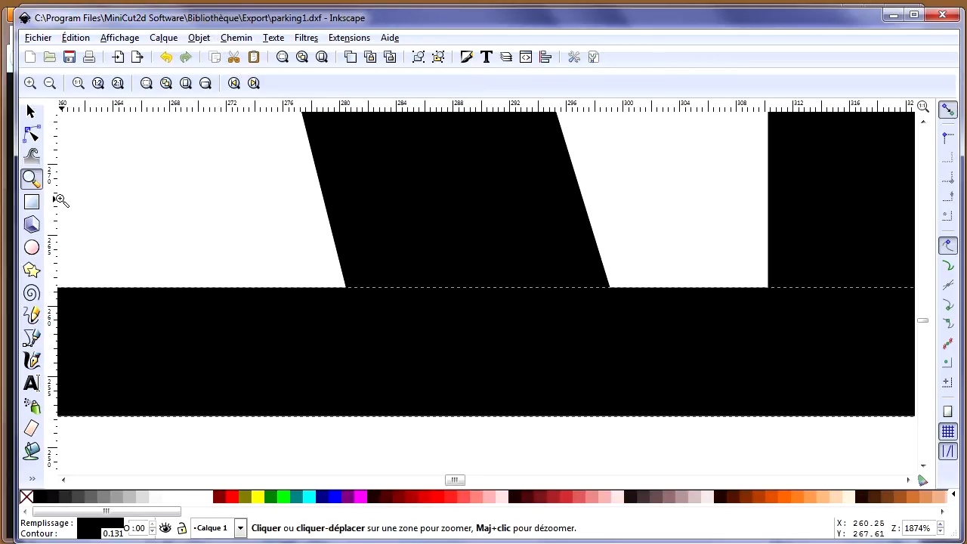
pyautogui.click(302, 57)
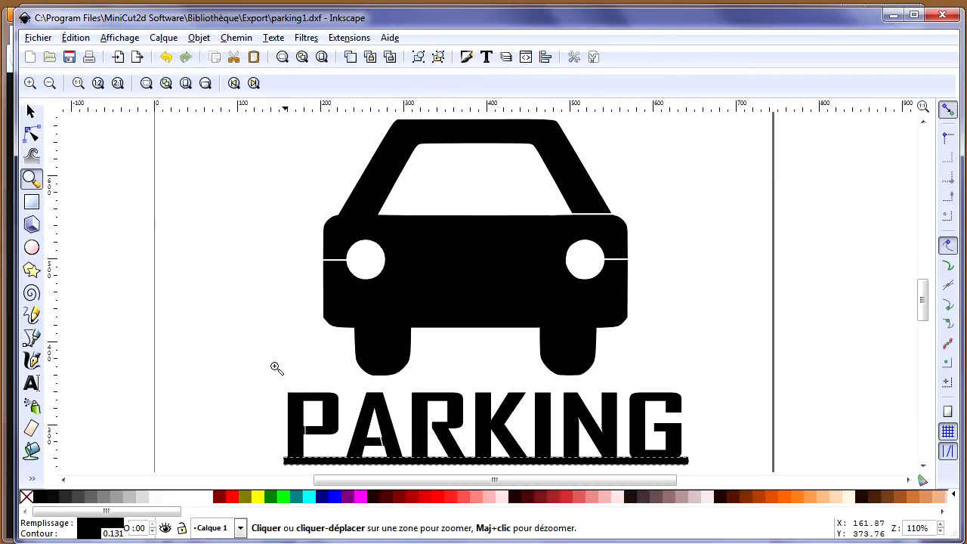
pyautogui.click(31, 111)
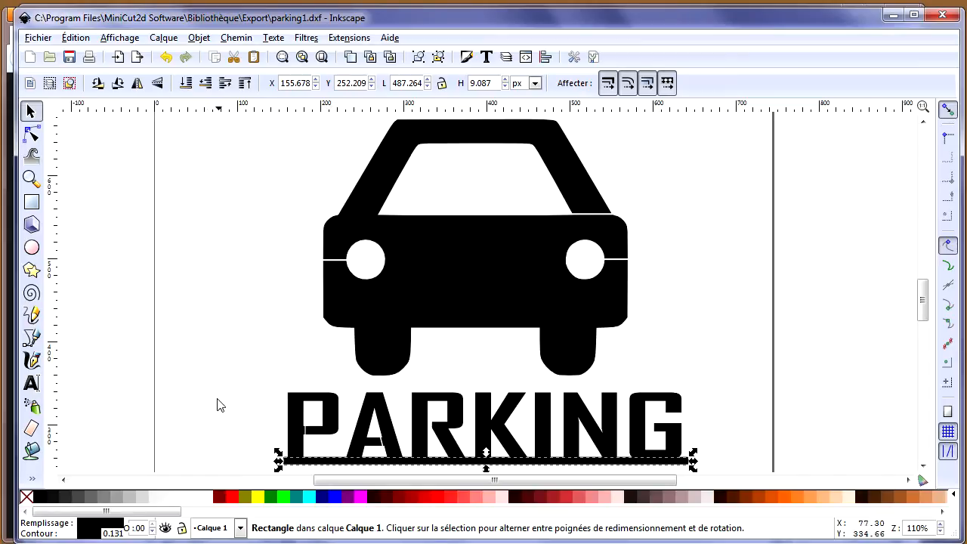
pyautogui.click(242, 399)
pyautogui.moveTo(251, 382); pyautogui.dragTo(709, 477)
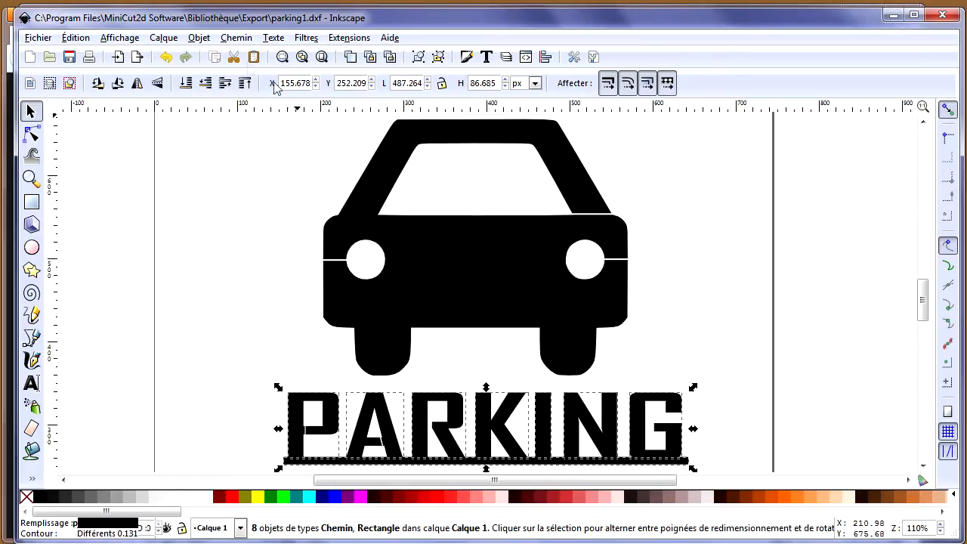
pyautogui.click(239, 39)
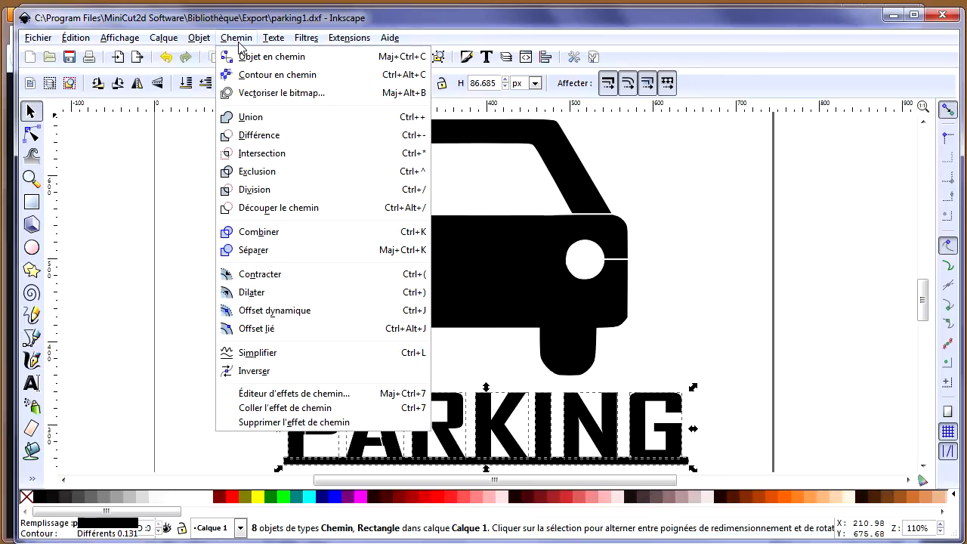
pyautogui.click(241, 122)
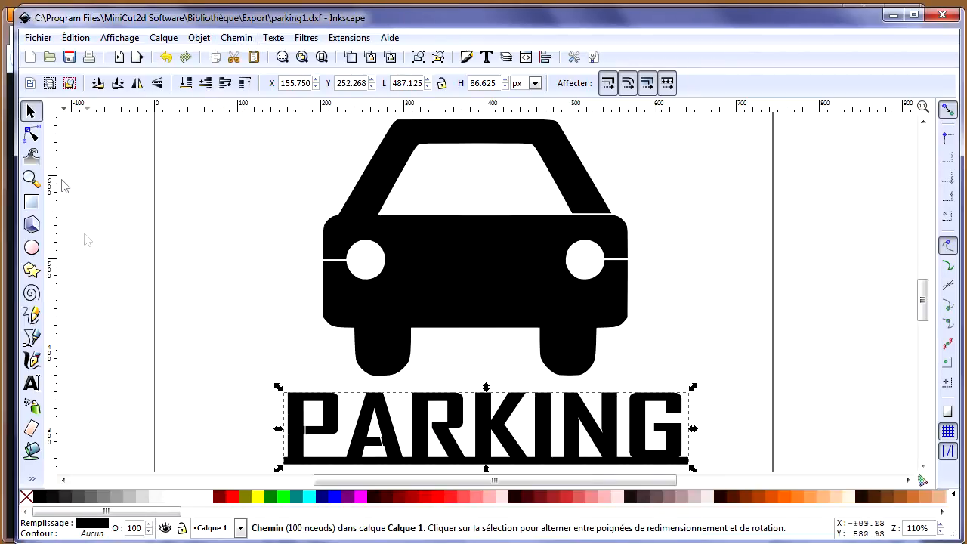
# Step: Draw a rectangle about 21.5 px wide and 2.5 px high at the foot of the A's right leg and fill it white
pyautogui.click(31, 178)
pyautogui.moveTo(346, 432); pyautogui.dragTo(479, 470)
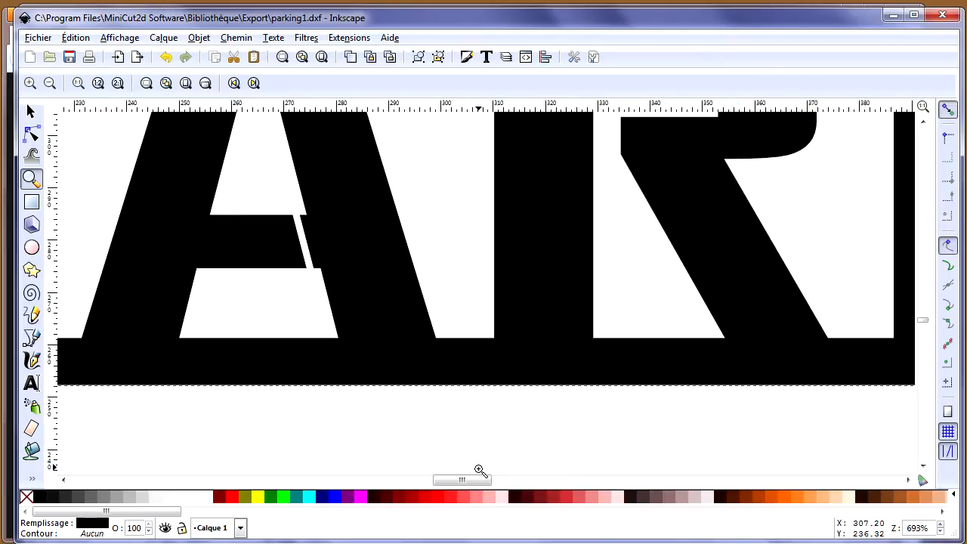
pyautogui.click(31, 201)
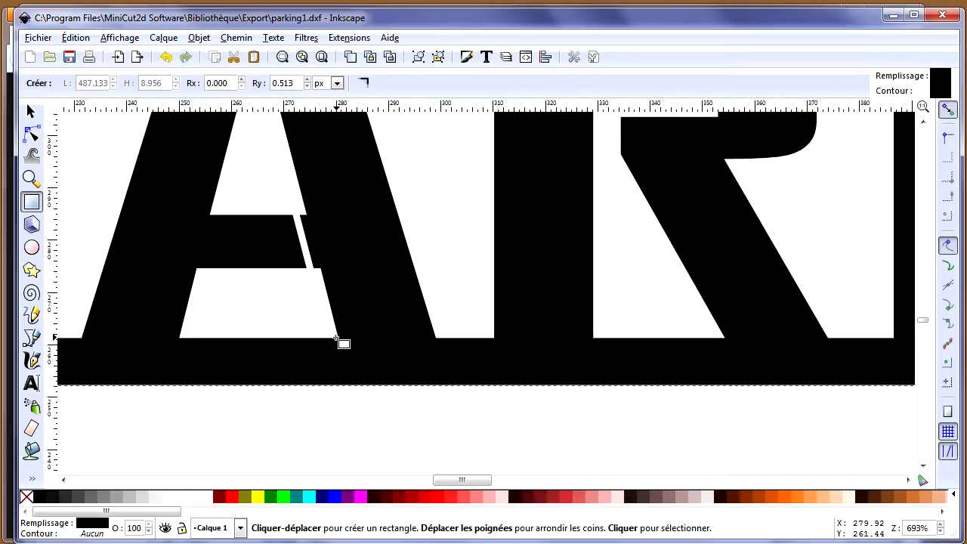
pyautogui.moveTo(338, 342); pyautogui.dragTo(445, 351)
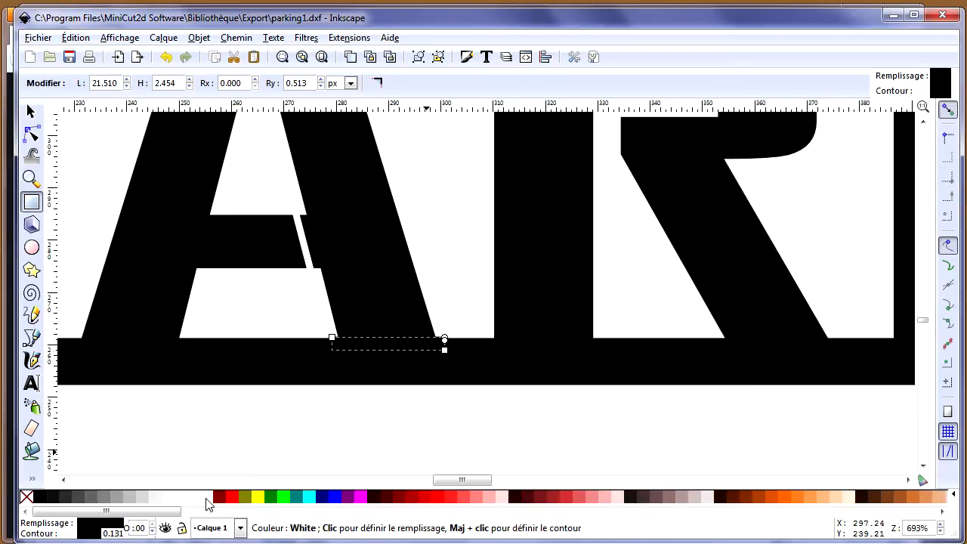
pyautogui.click(206, 499)
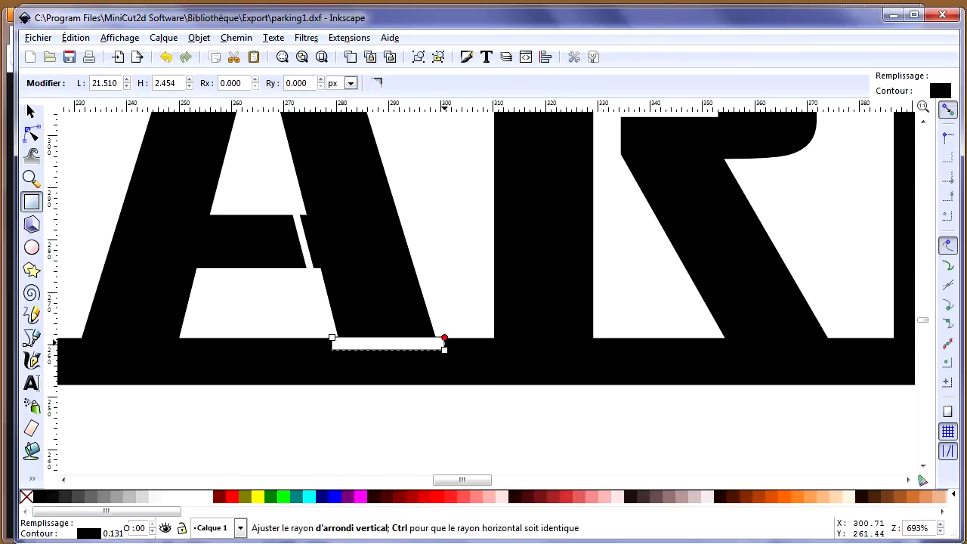
# Step: Resize the white rectangle to about 21.8 px wide and 1.5 px high, keeping its upper edge just above the bar
pyautogui.click(31, 177)
pyautogui.moveTo(325, 332); pyautogui.dragTo(463, 361)
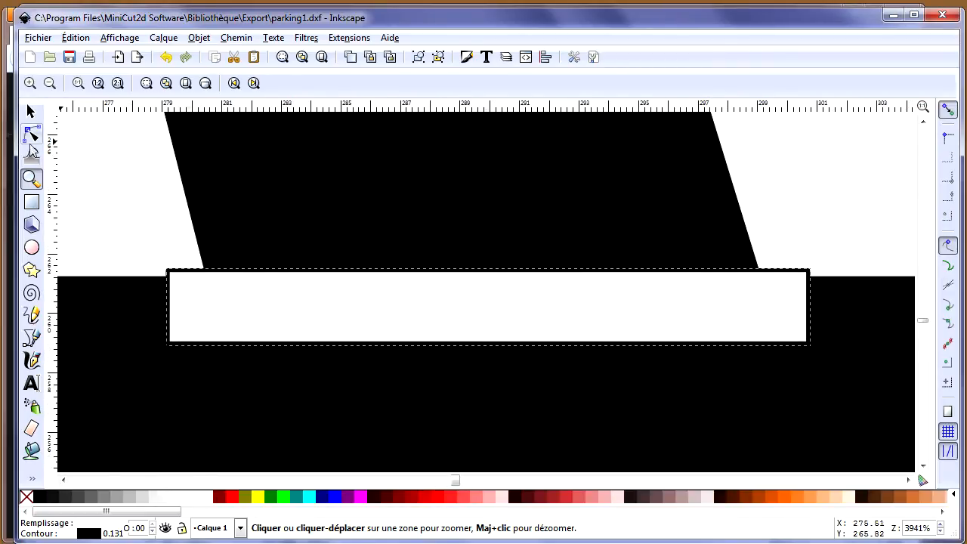
pyautogui.click(31, 111)
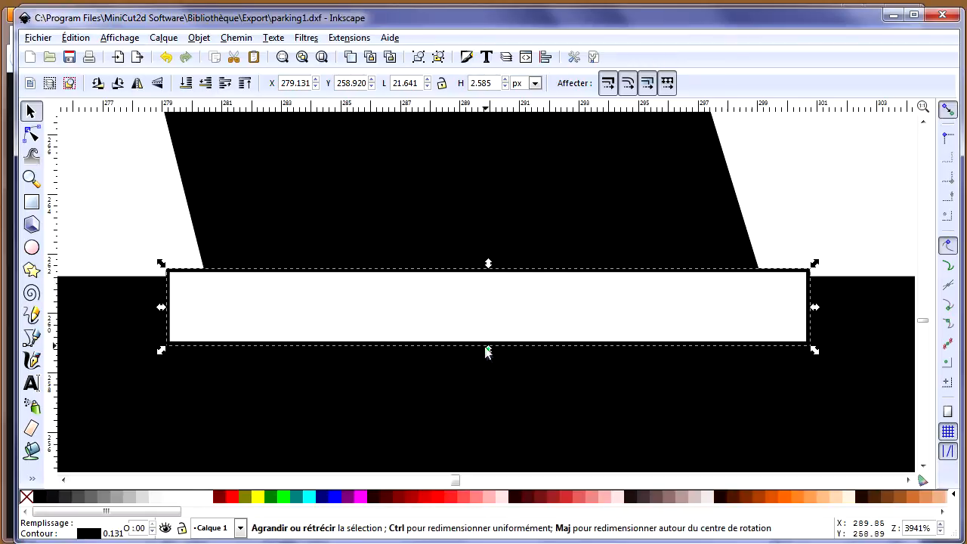
pyautogui.moveTo(489, 352); pyautogui.dragTo(489, 328)
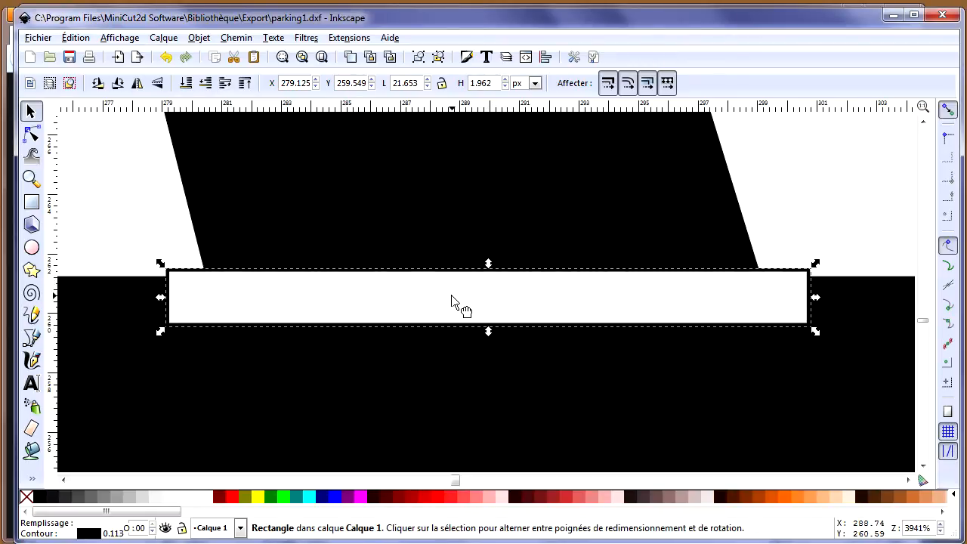
pyautogui.click(31, 134)
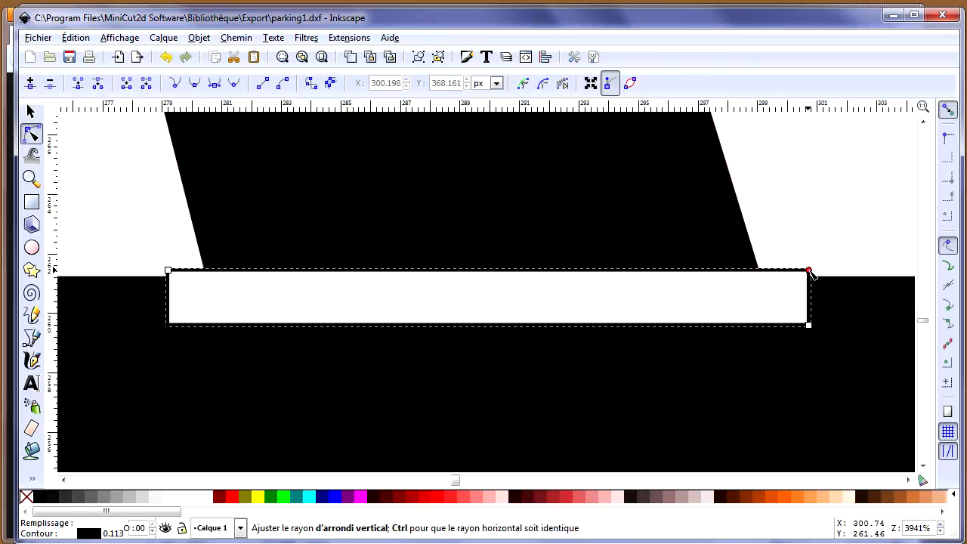
pyautogui.moveTo(809, 273)
pyautogui.mouseDown()
pyautogui.moveTo(810, 297)
pyautogui.moveTo(817, 270)
pyautogui.mouseUp()
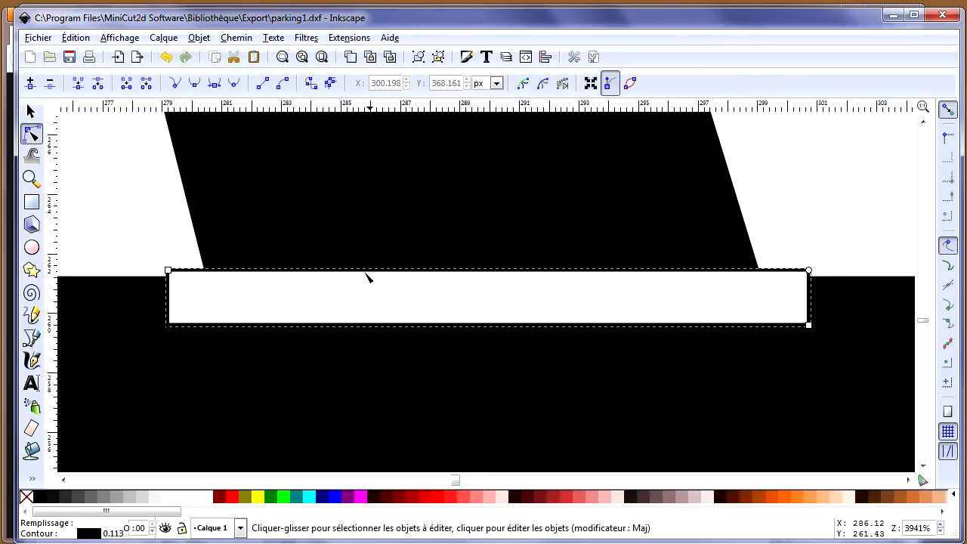
pyautogui.click(30, 111)
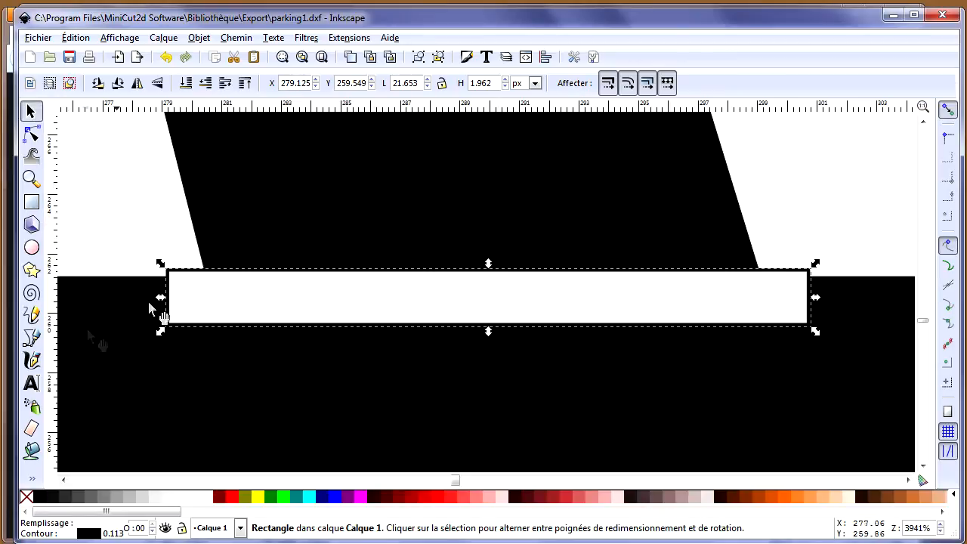
pyautogui.moveTo(489, 266); pyautogui.dragTo(489, 274)
pyautogui.moveTo(488, 336); pyautogui.dragTo(487, 316)
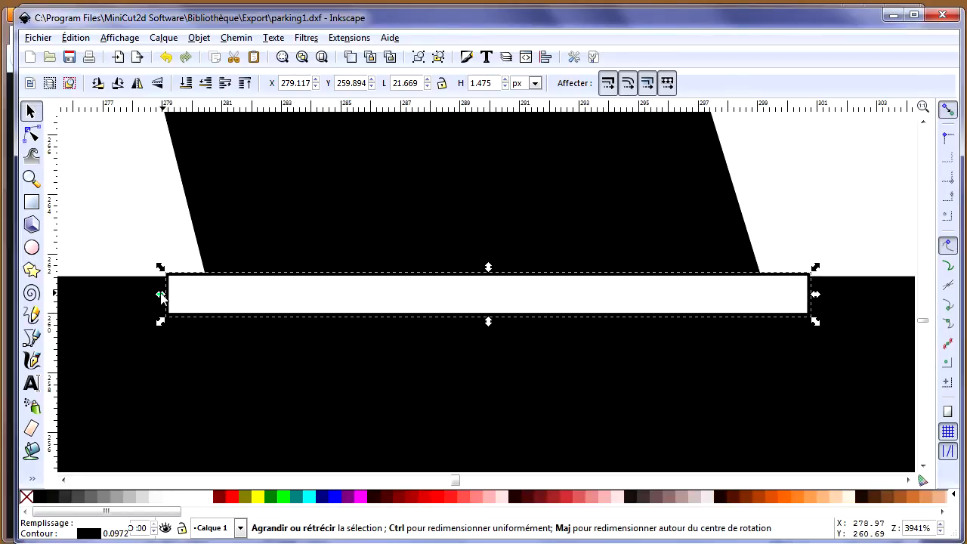
pyautogui.moveTo(161, 295); pyautogui.dragTo(156, 298)
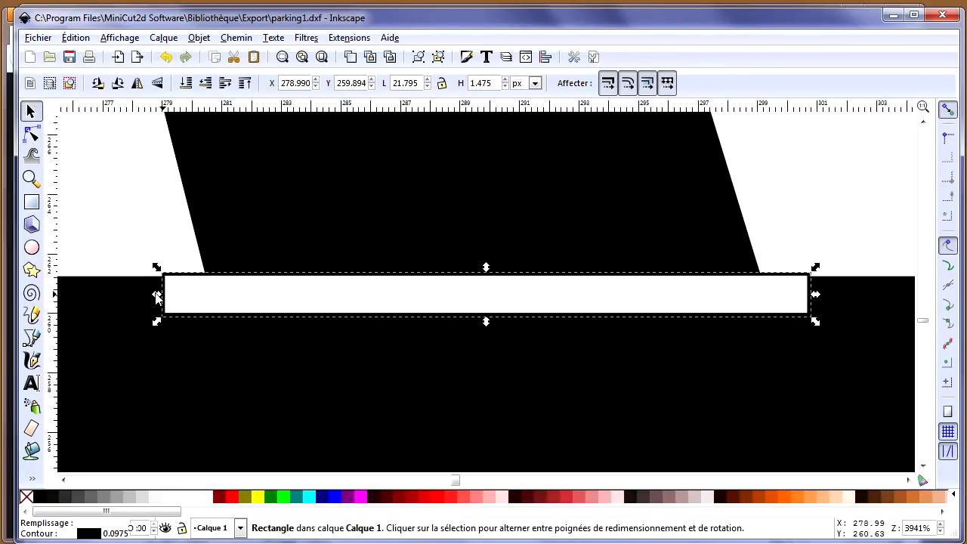
# Step: Try to subtract the white rectangle at the A's right foot from the PARKING path with Difference
pyautogui.keyDown('shift'); pyautogui.click(290, 184); pyautogui.keyUp('shift')
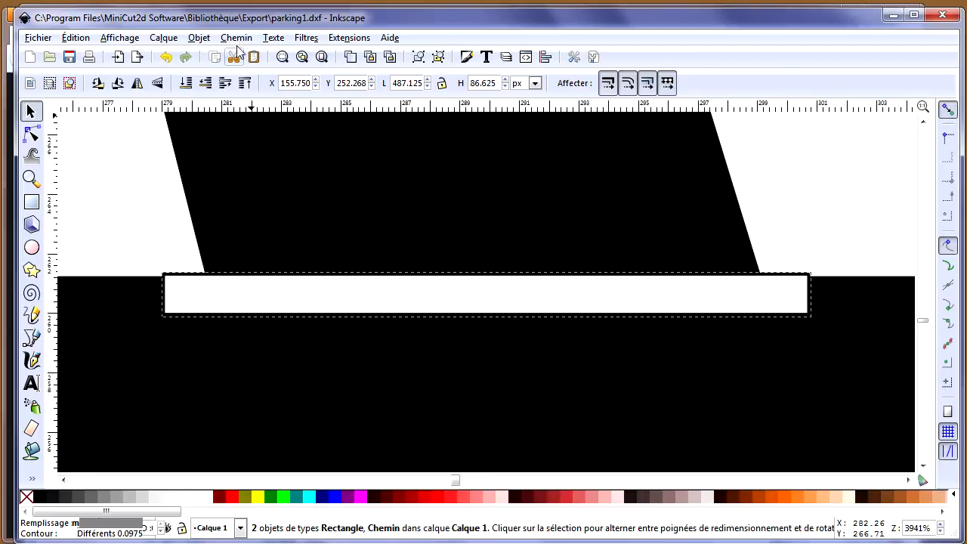
pyautogui.click(235, 37)
pyautogui.click(249, 135)
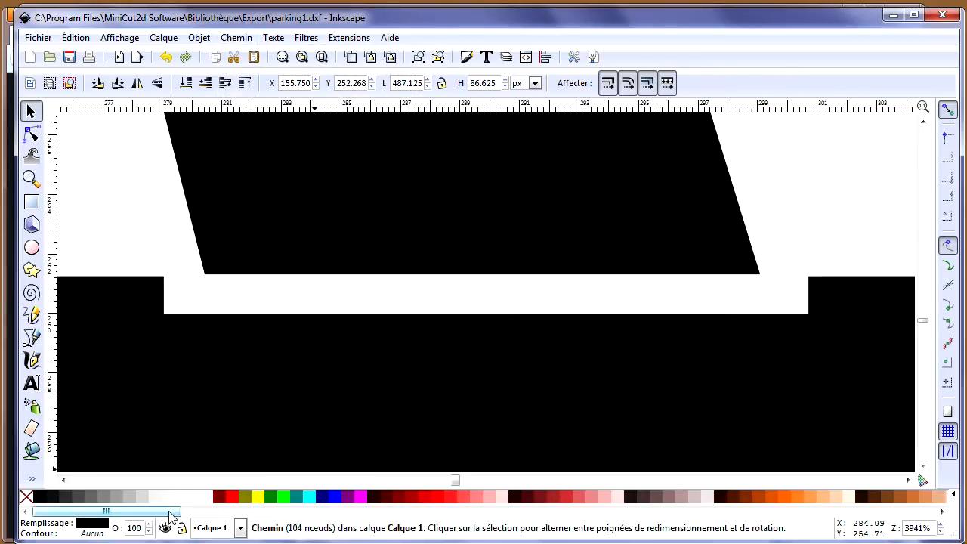
pyautogui.click(166, 57)
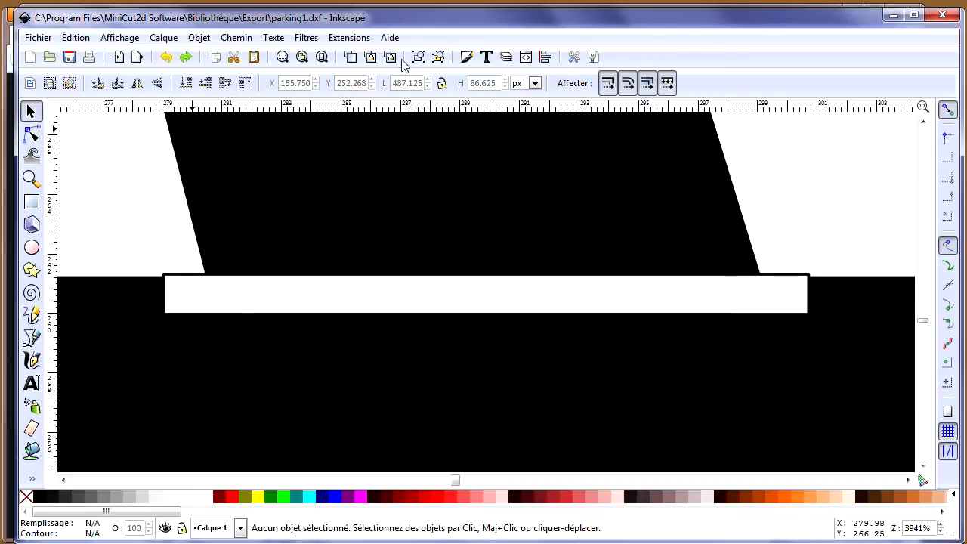
# Step: Copy the white rectangle at the A's right foot and place a duplicate at the foot of the R's diagonal leg
pyautogui.click(31, 177)
pyautogui.click(301, 57)
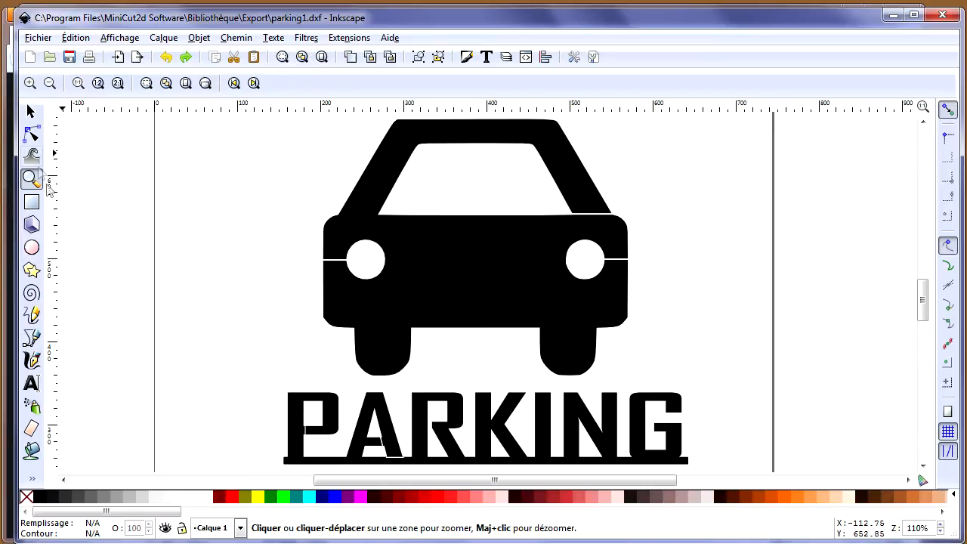
pyautogui.moveTo(261, 385); pyautogui.dragTo(699, 467)
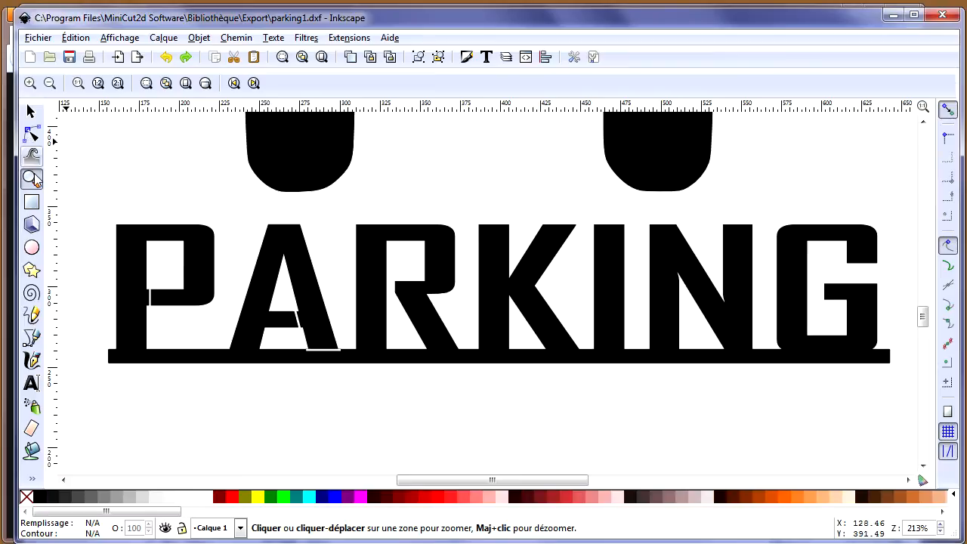
pyautogui.click(31, 111)
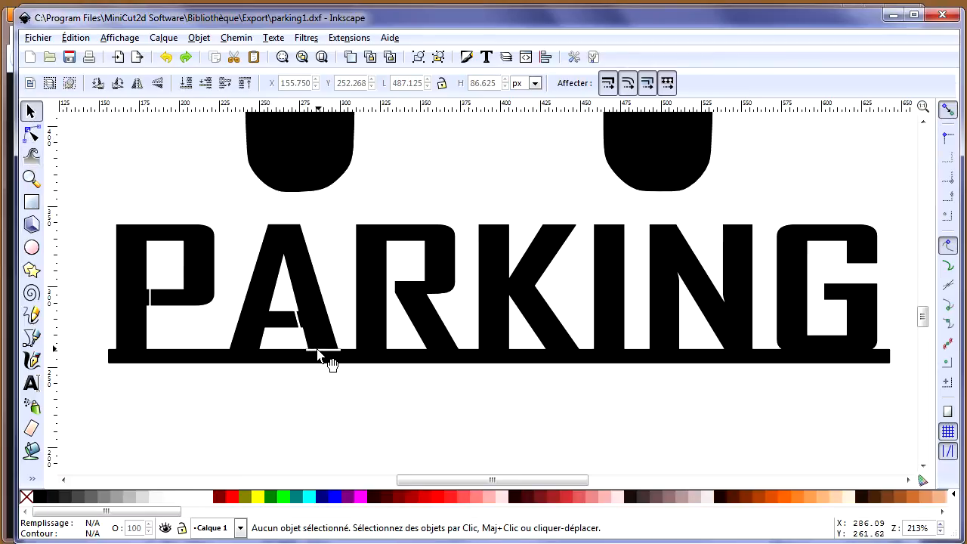
pyautogui.click(318, 351)
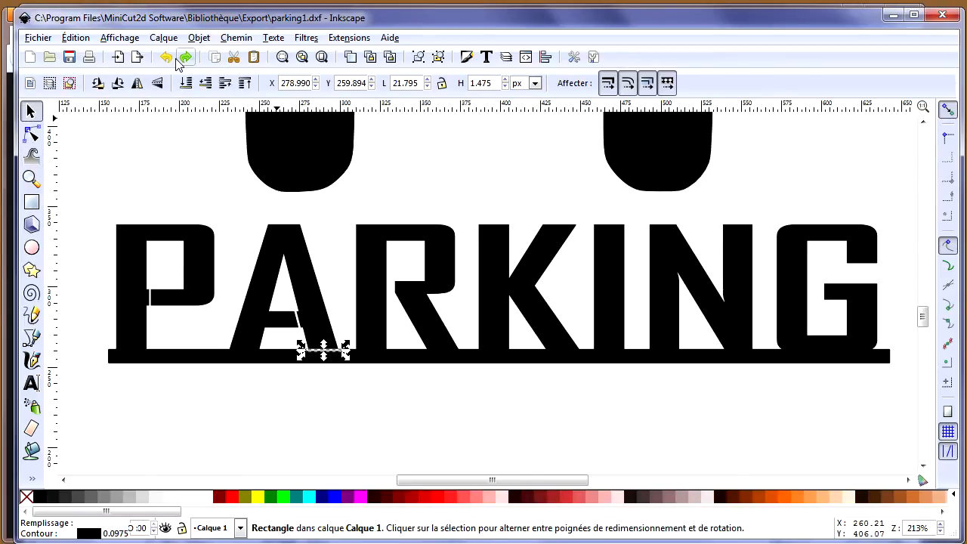
pyautogui.click(220, 61)
pyautogui.click(258, 60)
pyautogui.moveTo(480, 292); pyautogui.dragTo(438, 353)
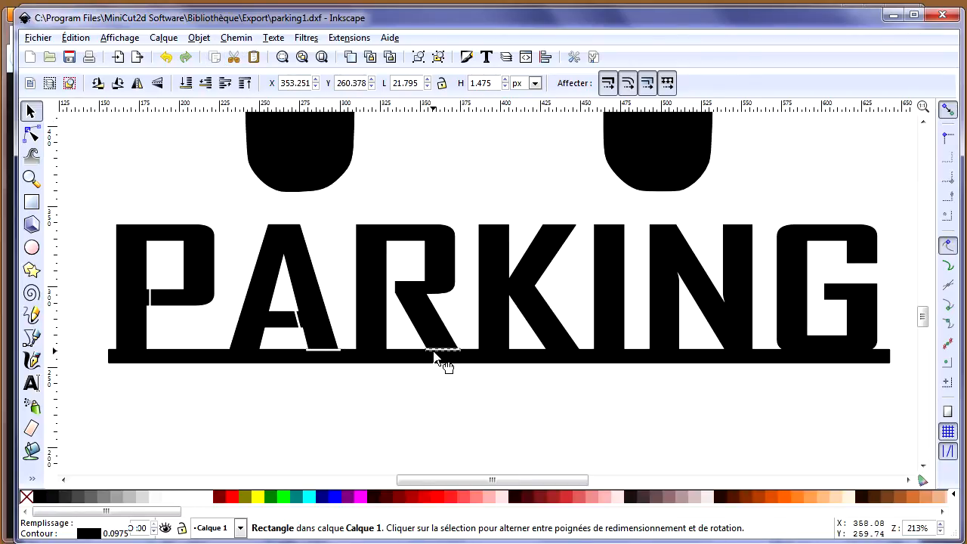
# Step: Paste two more white rectangles, placing one under the K's diagonal leg and one under the N's right foot
pyautogui.hotkey('ctrl', 'v')
pyautogui.moveTo(501, 296); pyautogui.dragTo(580, 355)
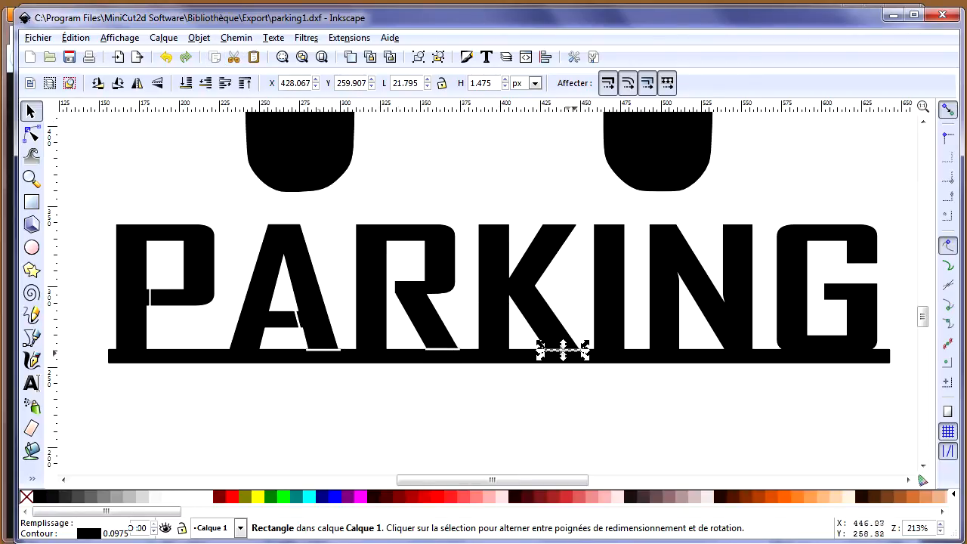
pyautogui.hotkey('ctrl', 'v')
pyautogui.moveTo(501, 292); pyautogui.dragTo(749, 352)
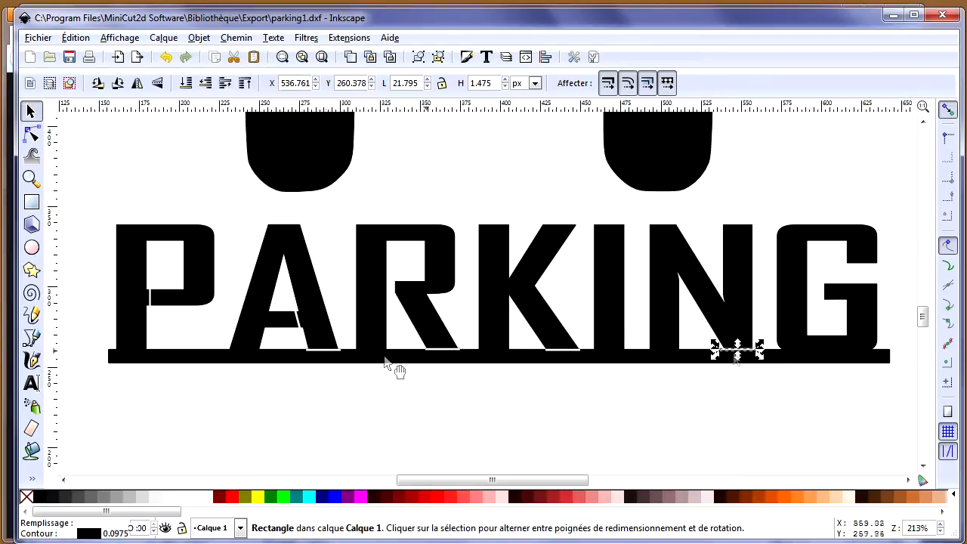
# Step: Reposition and widen the R's white rectangle to about 23.2 px so it extends past both sides of the leg's foot
pyautogui.click(36, 180)
pyautogui.moveTo(399, 334); pyautogui.dragTo(511, 357)
pyautogui.click(31, 112)
pyautogui.moveTo(380, 316); pyautogui.dragTo(378, 321)
pyautogui.moveTo(258, 322); pyautogui.dragTo(248, 322)
pyautogui.moveTo(536, 323); pyautogui.dragTo(544, 323)
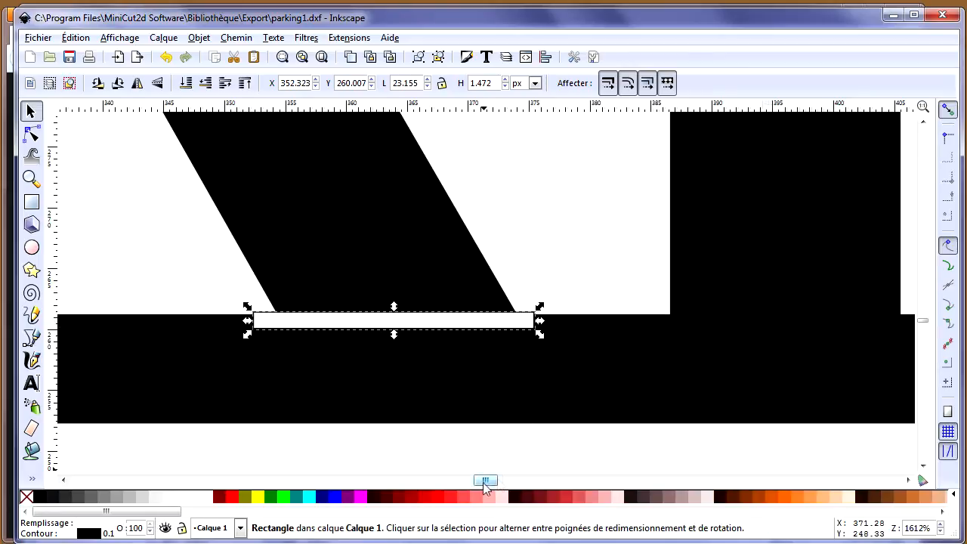
# Step: Widen the K's white rectangle slightly past the leg's left side and shift the N's rectangle to span its right foot
pyautogui.moveTo(485, 481); pyautogui.dragTo(507, 481)
pyautogui.click(445, 324)
pyautogui.moveTo(408, 323); pyautogui.dragTo(399, 323)
pyautogui.moveTo(508, 482); pyautogui.dragTo(551, 483)
pyautogui.moveTo(504, 320); pyautogui.dragTo(514, 334)
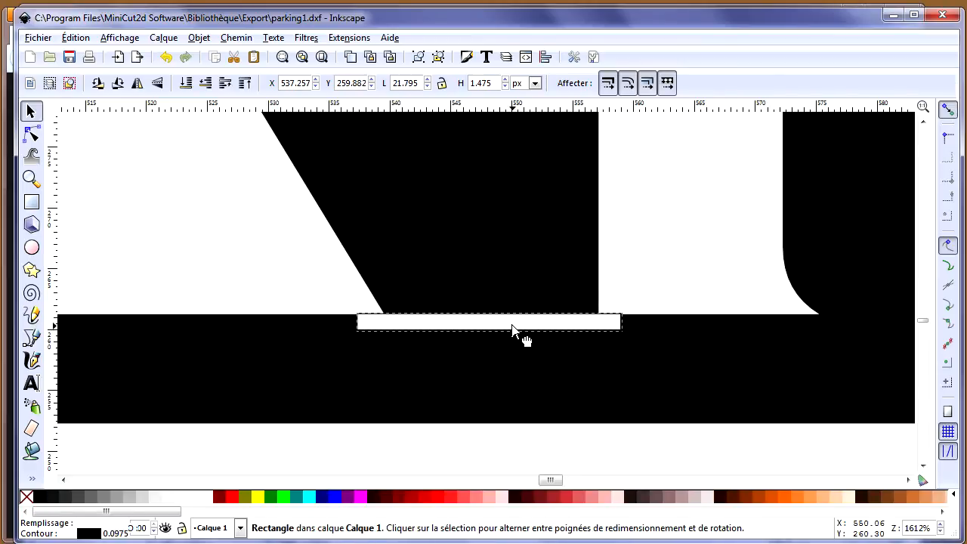
# Step: Subtract the white rectangle under the N's right foot from the PARKING path with Difference
pyautogui.keyDown('shift'); pyautogui.click(460, 263); pyautogui.keyUp('shift')
pyautogui.click(236, 37)
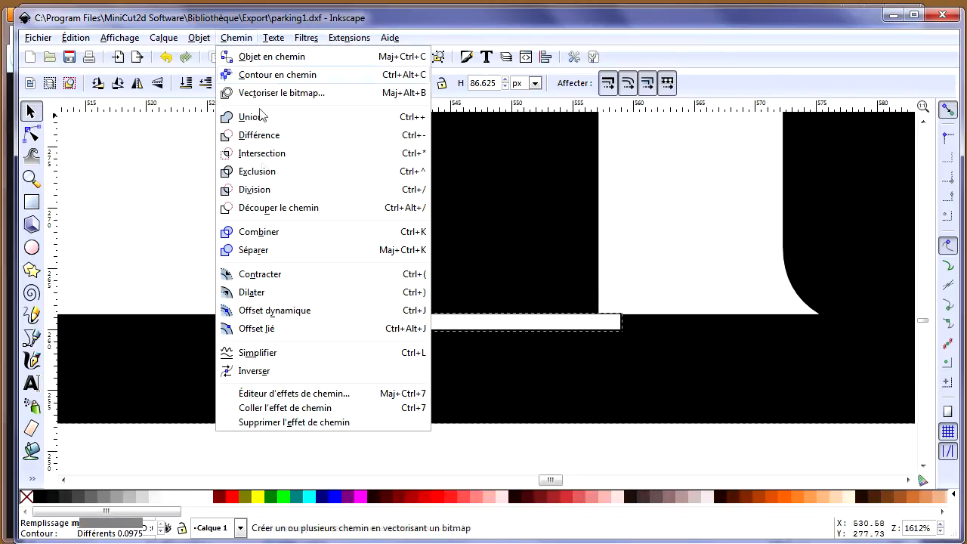
pyautogui.click(257, 136)
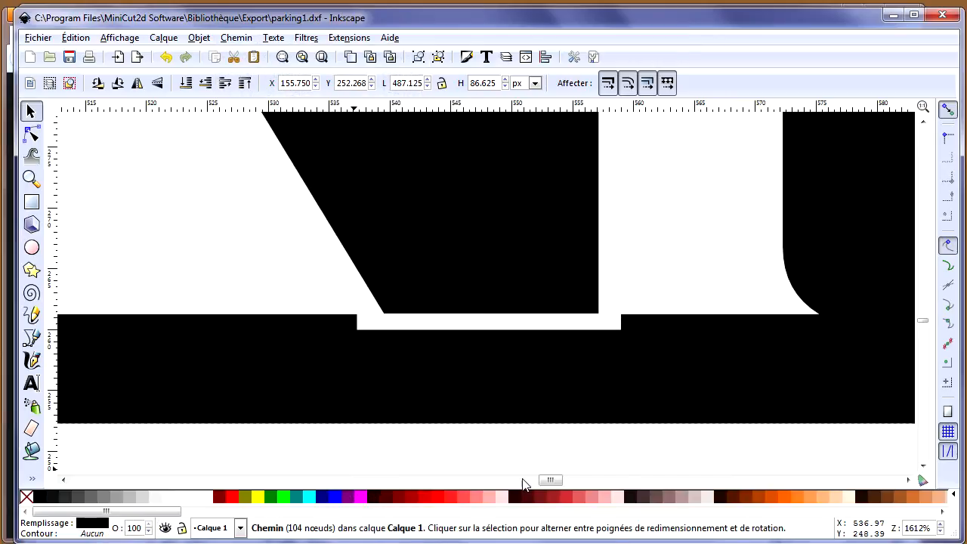
# Step: Subtract the white rectangle under the K's diagonal leg from the PARKING path with Difference
pyautogui.moveTo(549, 481); pyautogui.dragTo(511, 481)
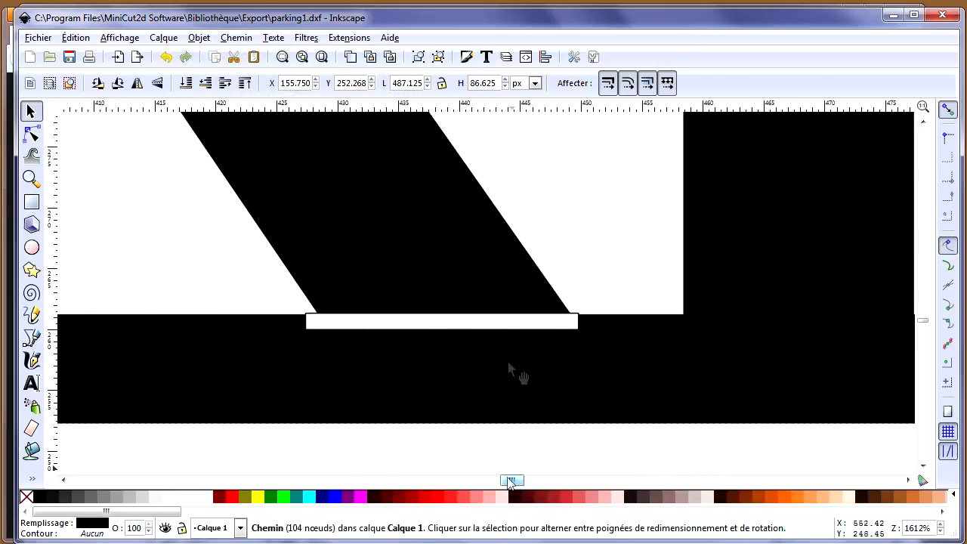
pyautogui.click(473, 323)
pyautogui.keyDown('shift'); pyautogui.click(428, 242); pyautogui.keyUp('shift')
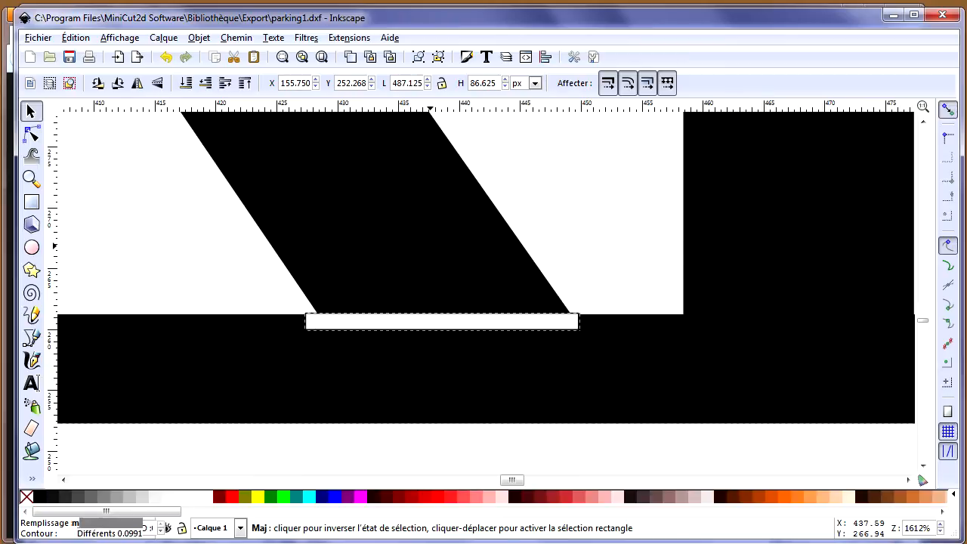
pyautogui.click(246, 37)
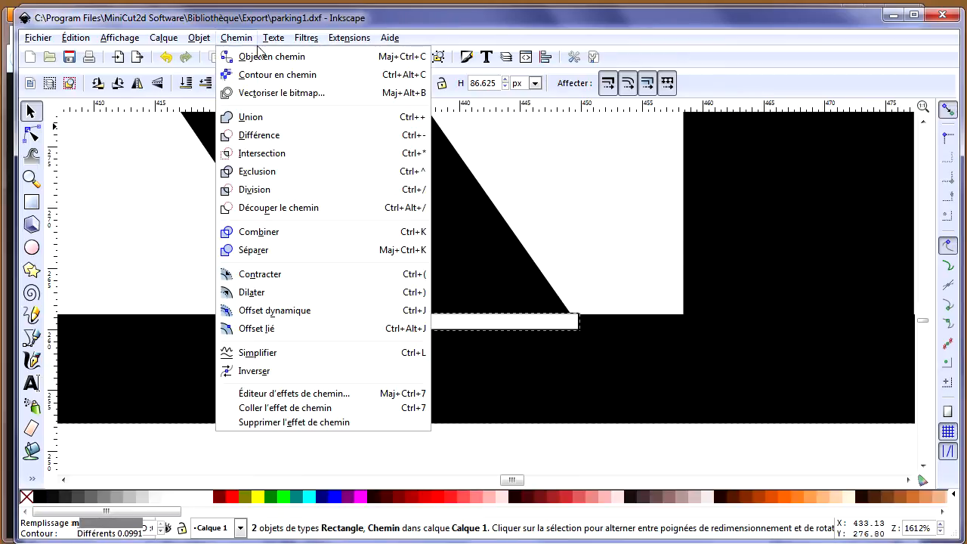
pyautogui.click(256, 135)
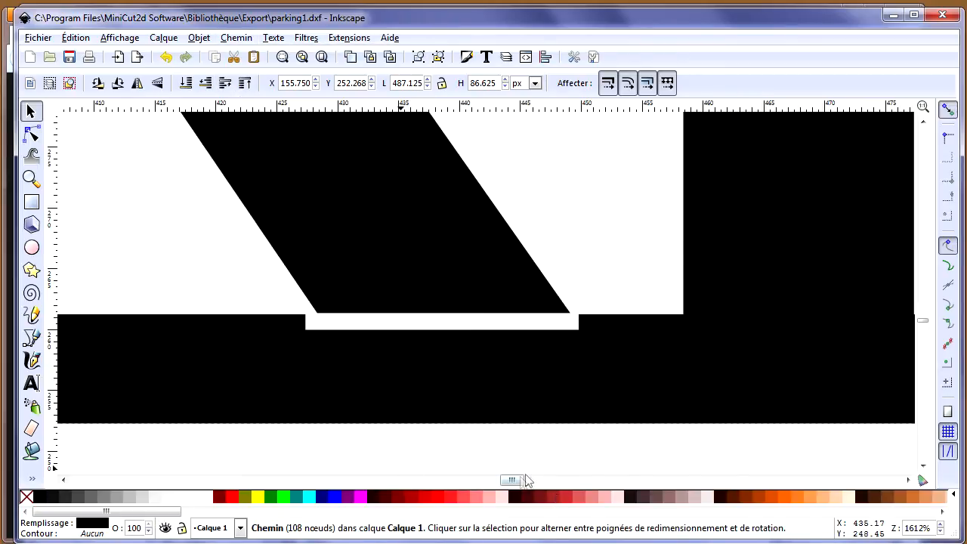
# Step: Subtract the white rectangle under the R's diagonal leg from the PARKING path with Difference
pyautogui.moveTo(516, 483); pyautogui.dragTo(486, 482)
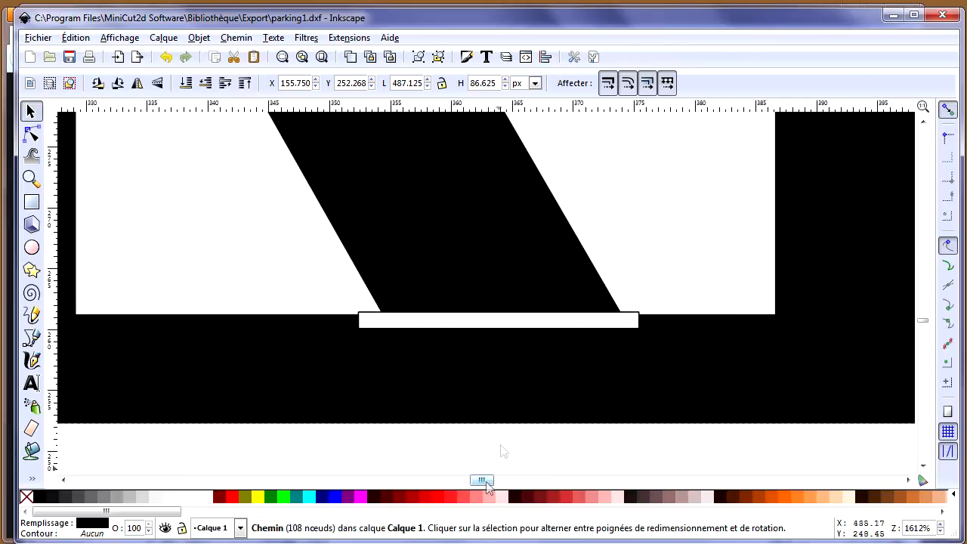
pyautogui.keyDown('shift'); pyautogui.click(493, 320); pyautogui.keyUp('shift')
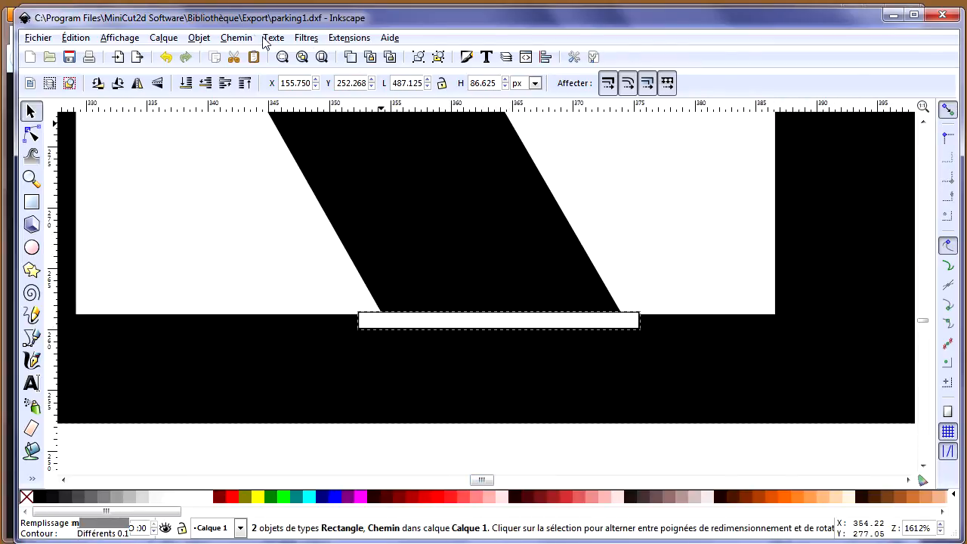
pyautogui.click(251, 38)
pyautogui.click(257, 136)
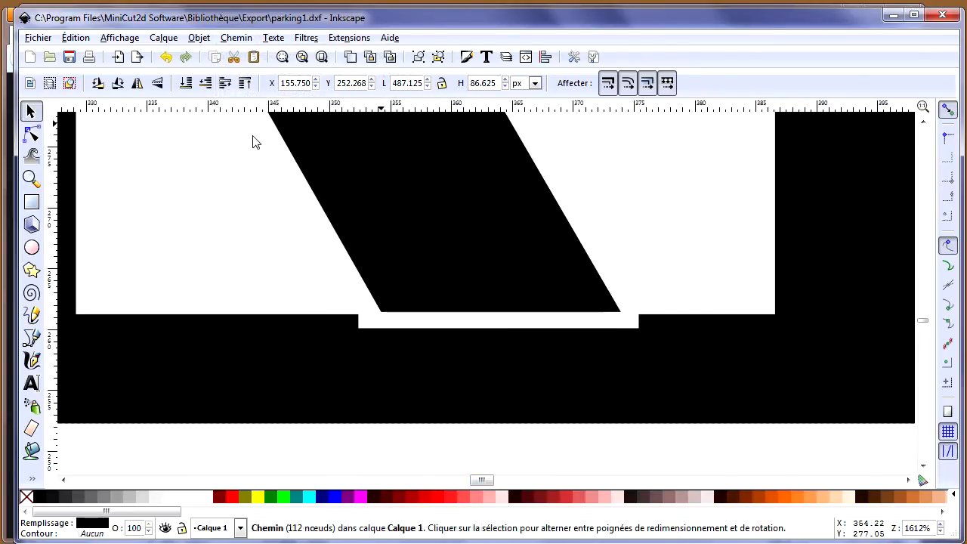
# Step: Subtract the white rectangle under the A's right leg from the PARKING path with Difference
pyautogui.click(303, 59)
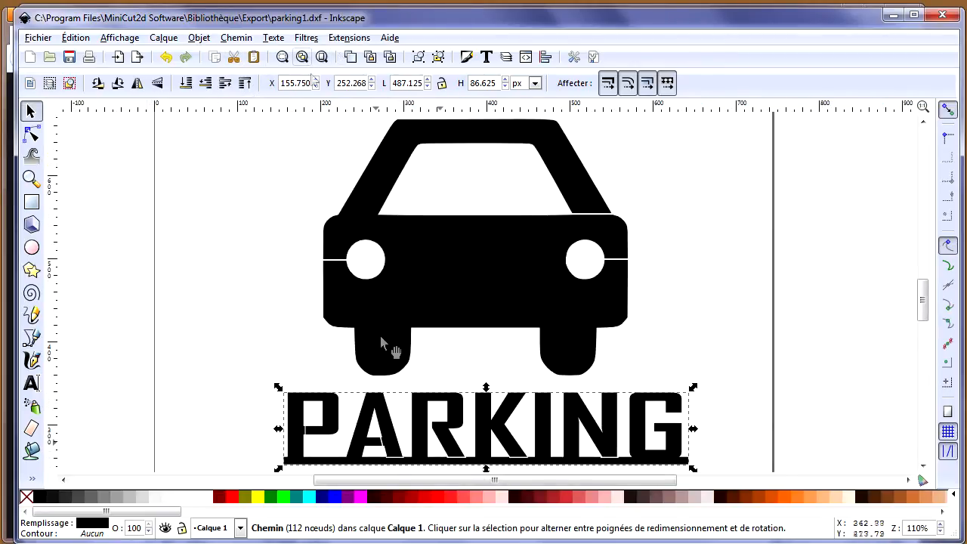
pyautogui.click(31, 179)
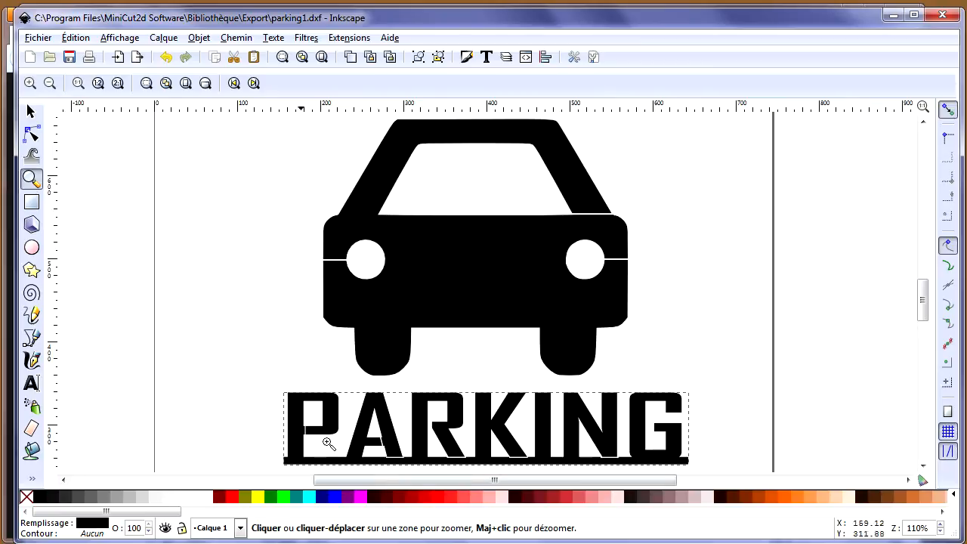
pyautogui.moveTo(375, 446); pyautogui.dragTo(420, 472)
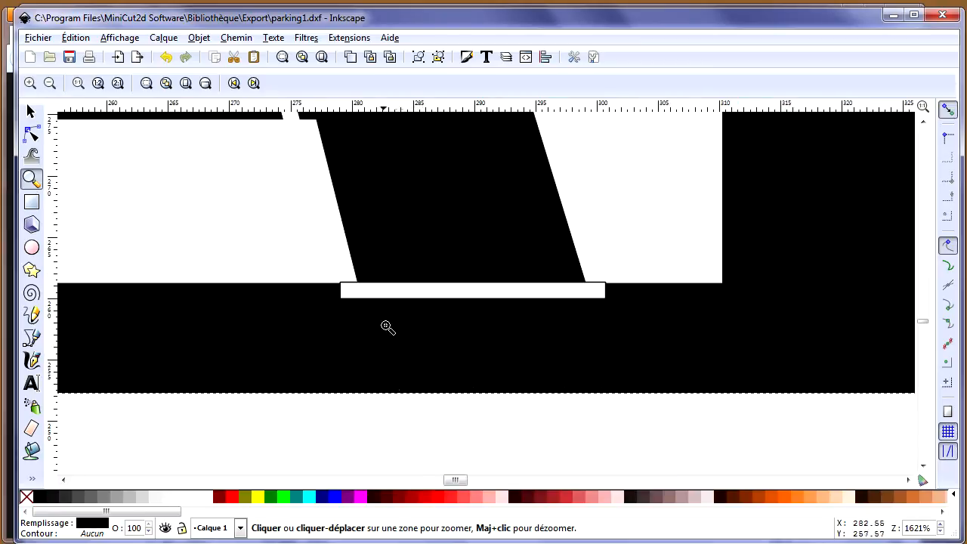
pyautogui.click(31, 111)
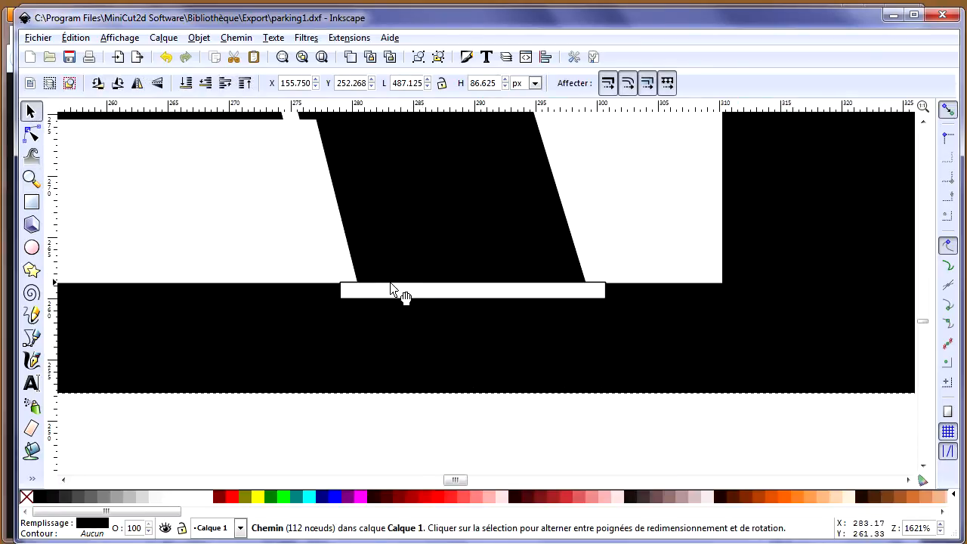
pyautogui.click(391, 290)
pyautogui.keyDown('shift'); pyautogui.click(394, 228); pyautogui.keyUp('shift')
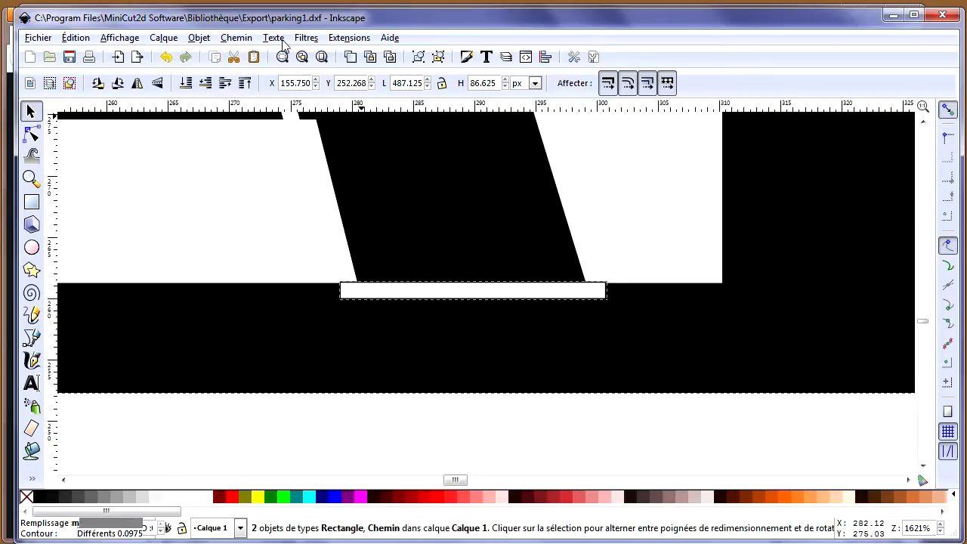
pyautogui.click(247, 39)
pyautogui.click(244, 135)
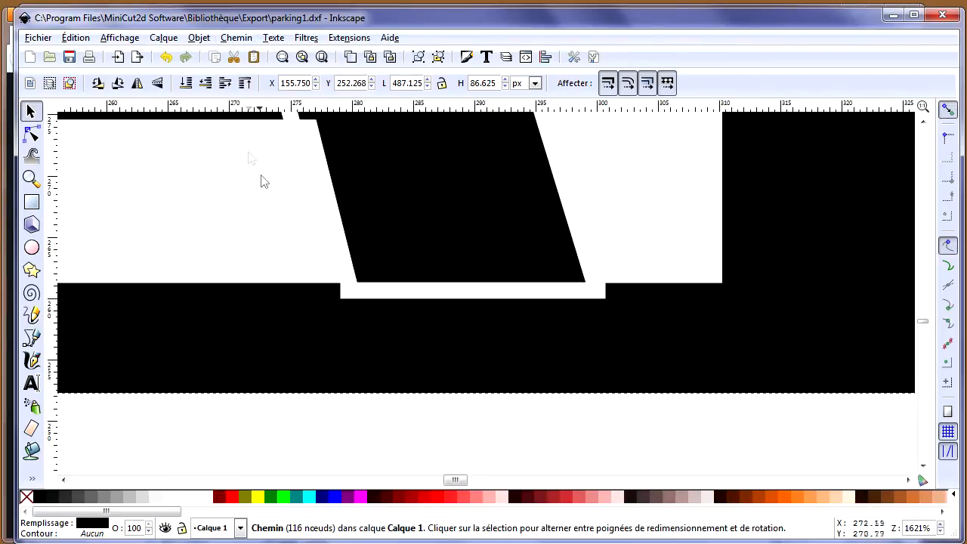
# Step: Try to paste another copy of the white rectangle near the A's right foot
pyautogui.click(254, 56)
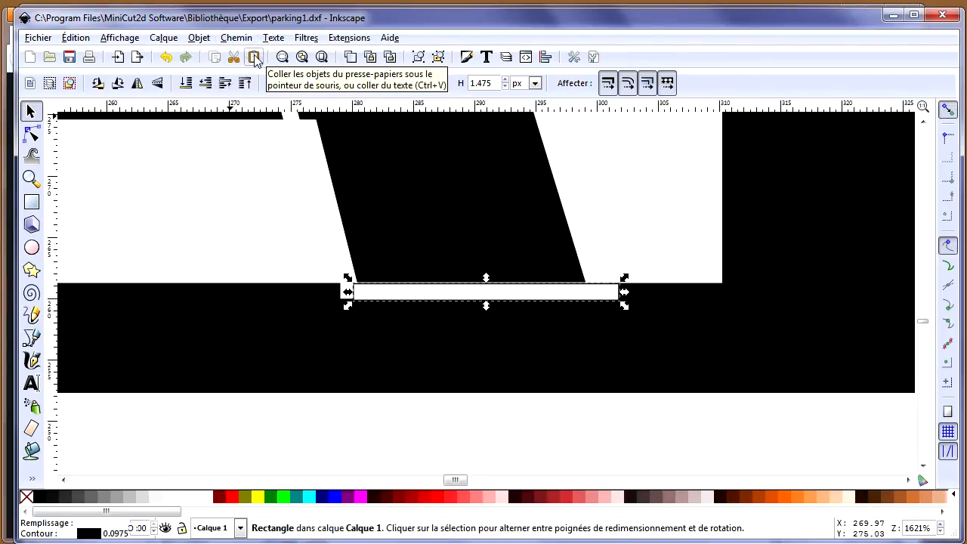
pyautogui.click(166, 58)
# Step: Draw a rectangle about 1.1 px wide and 24.1 px high linking the car's left wheel to the A's top, and fill it black
pyautogui.click(301, 57)
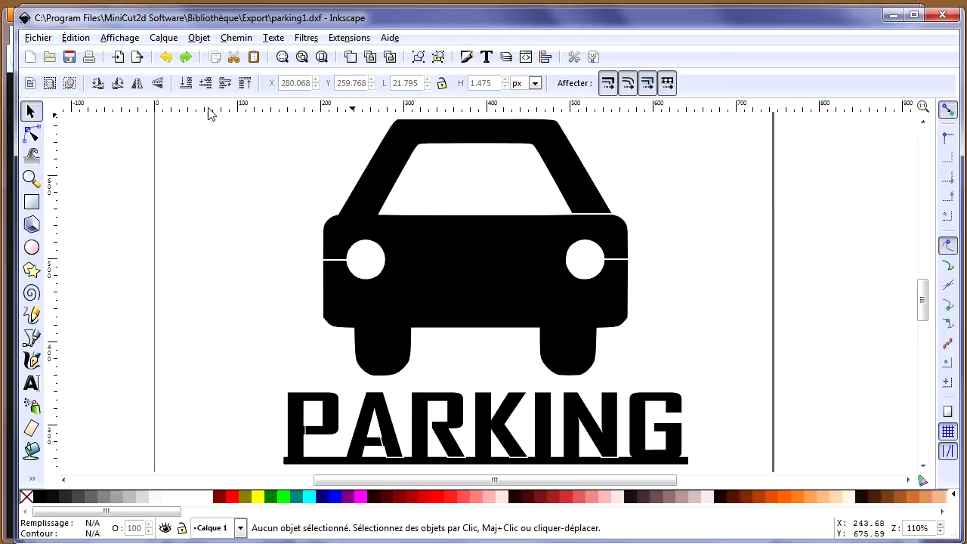
pyautogui.click(31, 178)
pyautogui.moveTo(297, 331); pyautogui.dragTo(437, 422)
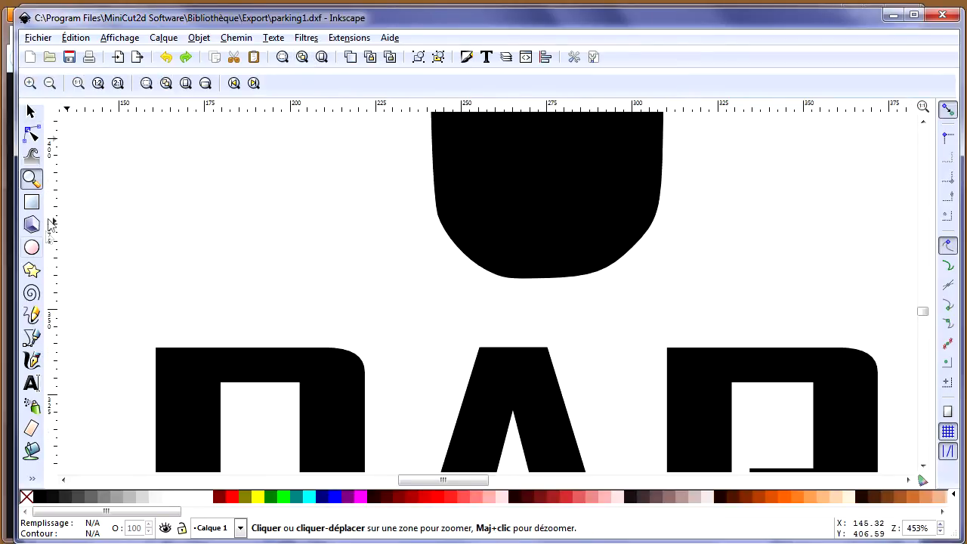
pyautogui.click(31, 202)
pyautogui.moveTo(512, 272); pyautogui.dragTo(514, 353)
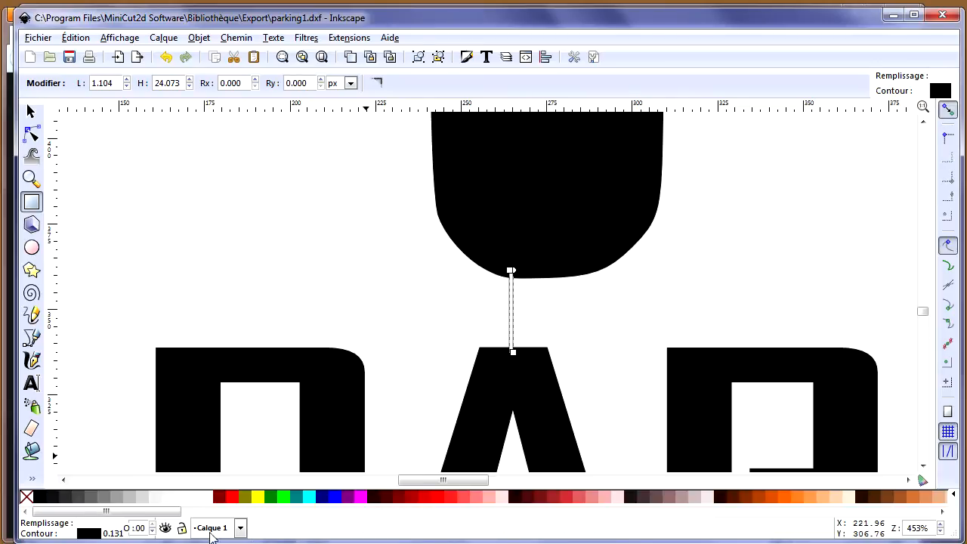
pyautogui.click(41, 497)
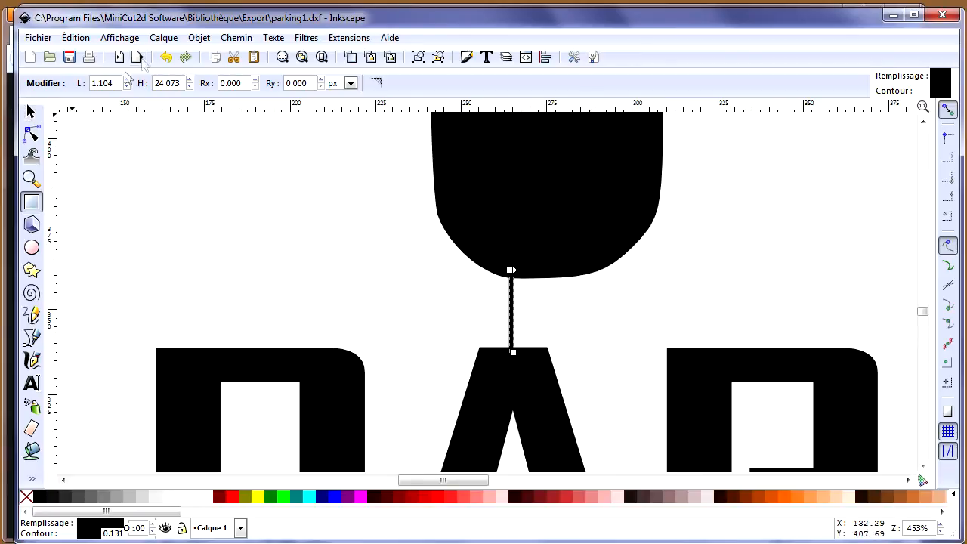
# Step: Merge the car, the thin linking bar and the PARKING lettering into a single path with Union
pyautogui.click(322, 59)
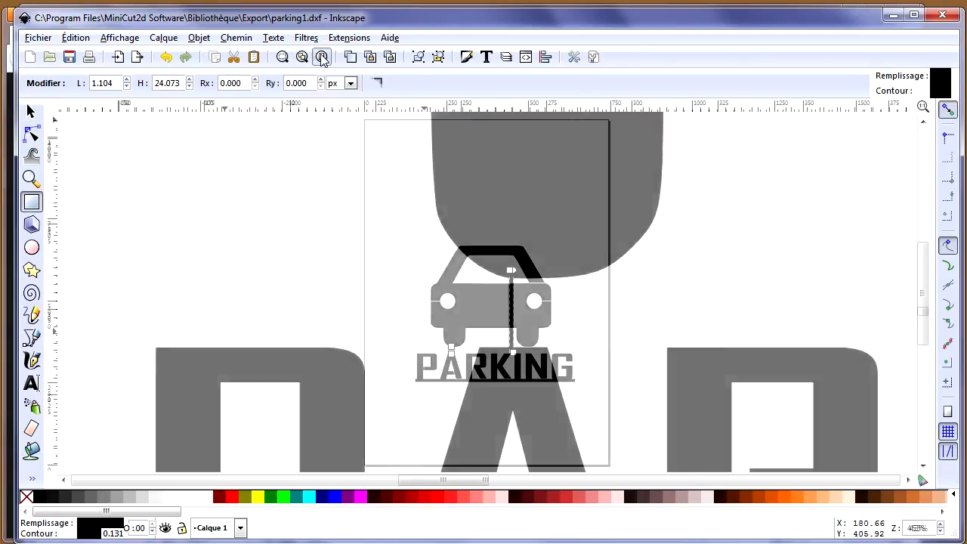
pyautogui.press('s')
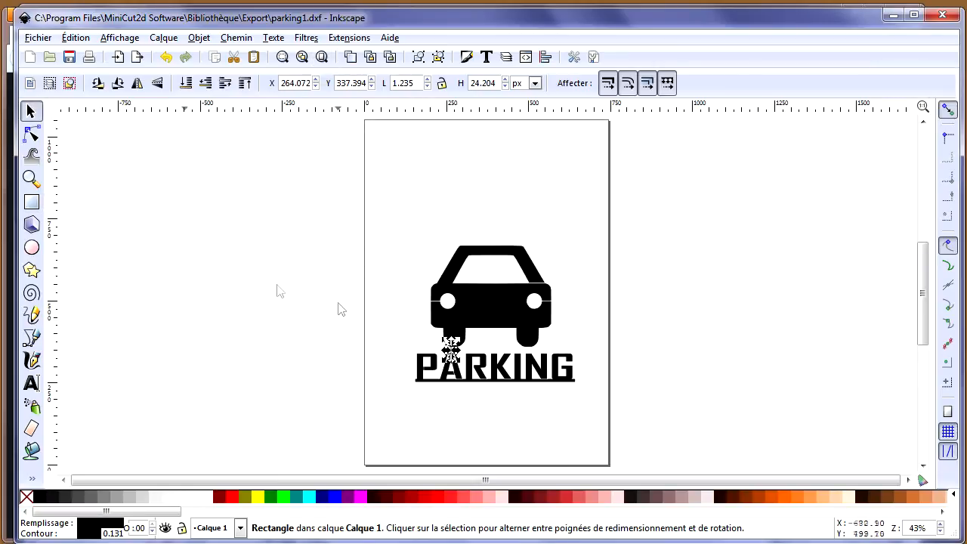
pyautogui.click(374, 223)
pyautogui.moveTo(374, 222); pyautogui.dragTo(611, 415)
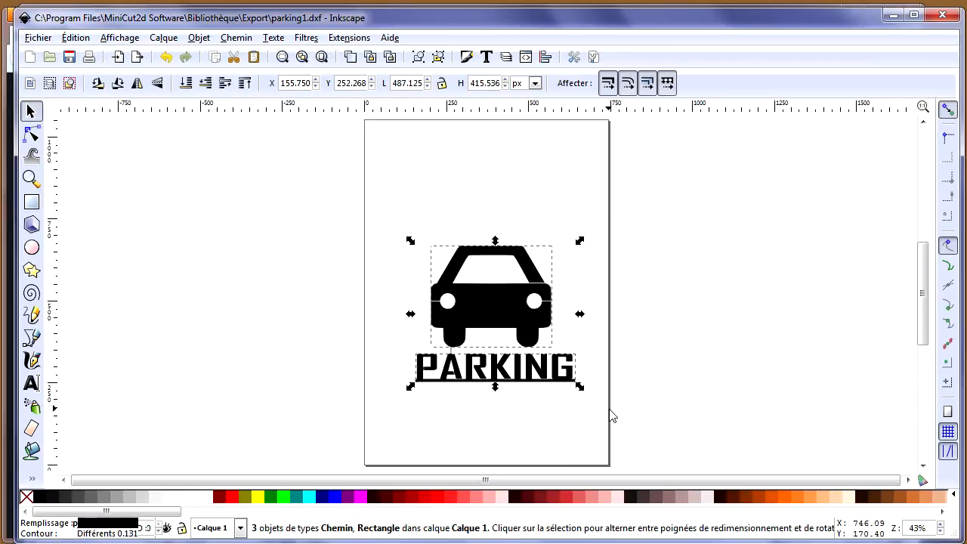
pyautogui.click(236, 37)
pyautogui.click(250, 131)
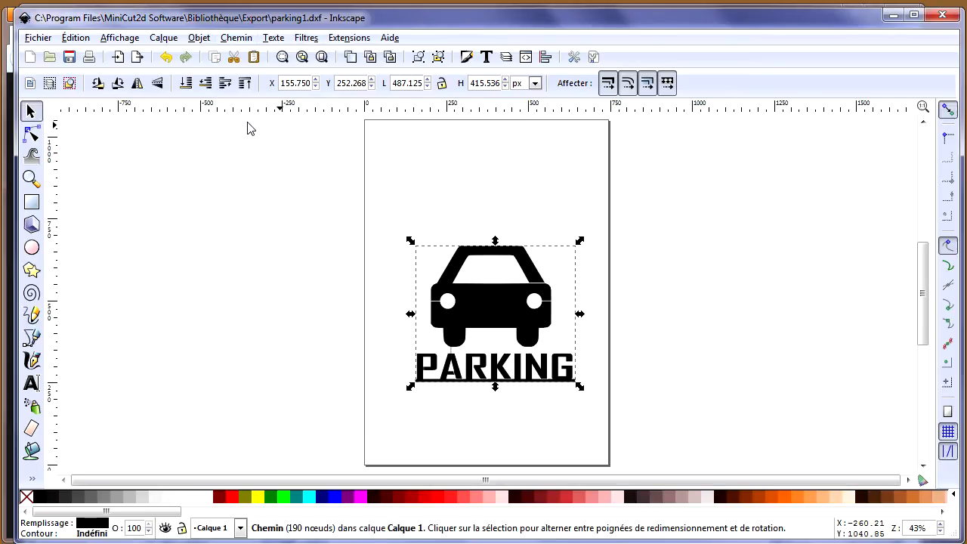
pyautogui.click(309, 59)
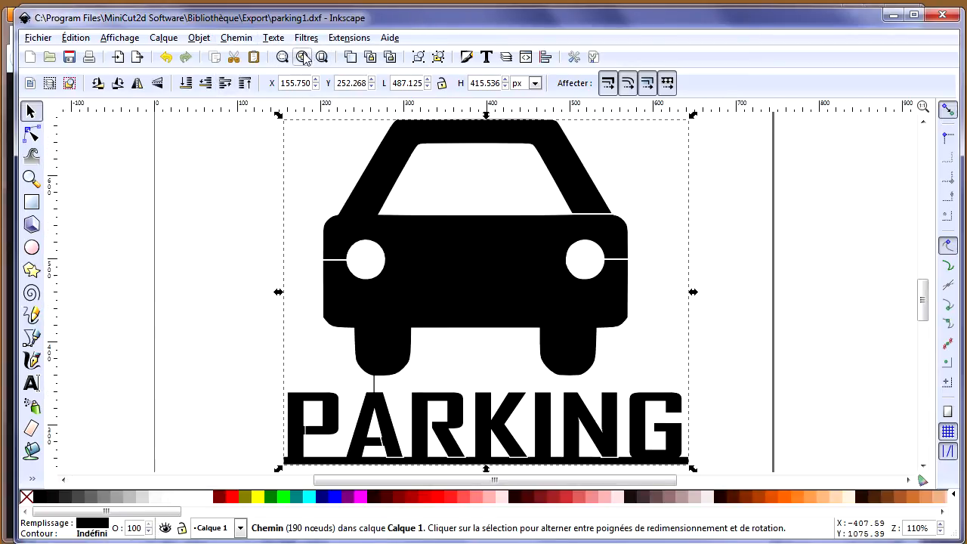
pyautogui.click(195, 334)
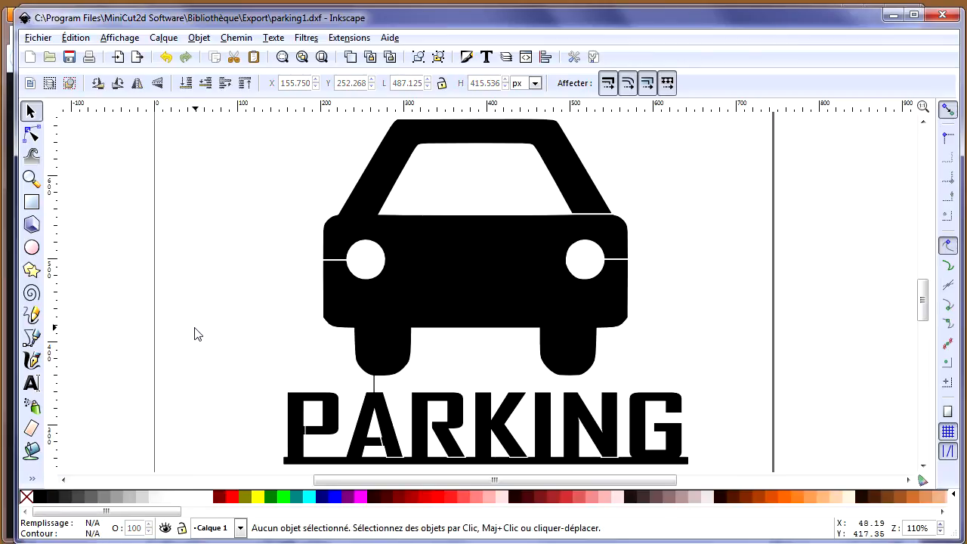
# Step: Save a copy of the drawing in the Export folder as parking2 in Inkscape SVG format
pyautogui.click(44, 39)
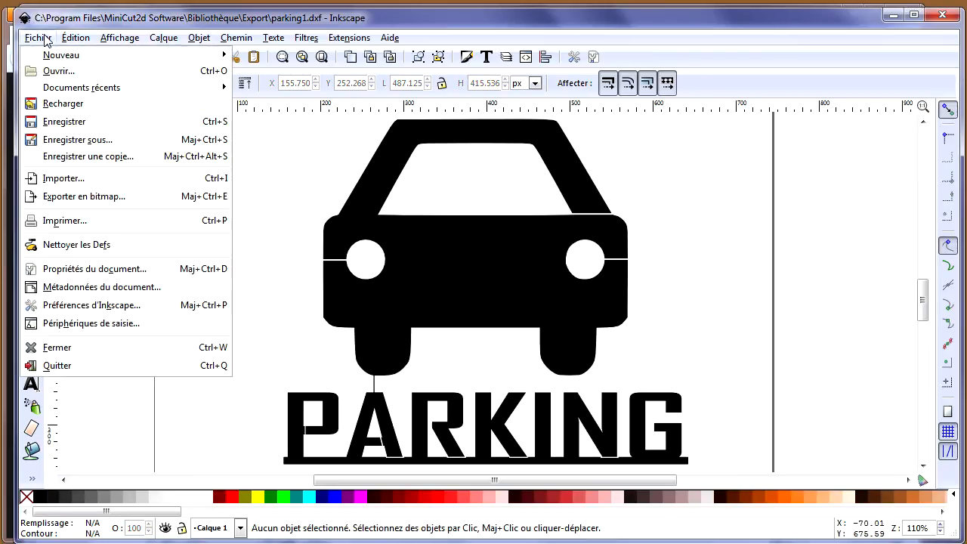
pyautogui.click(94, 145)
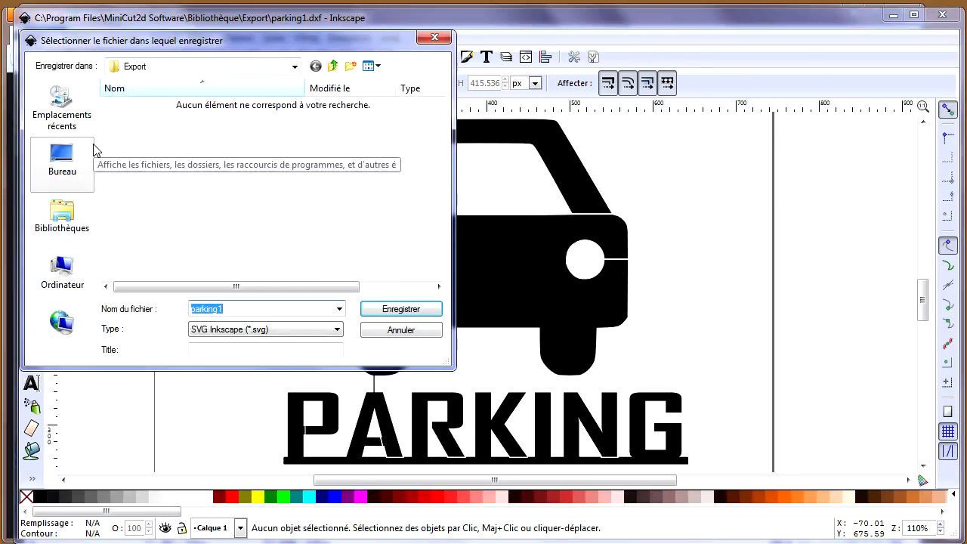
pyautogui.click(225, 315)
pyautogui.press('BackSpace')
pyautogui.write('2')
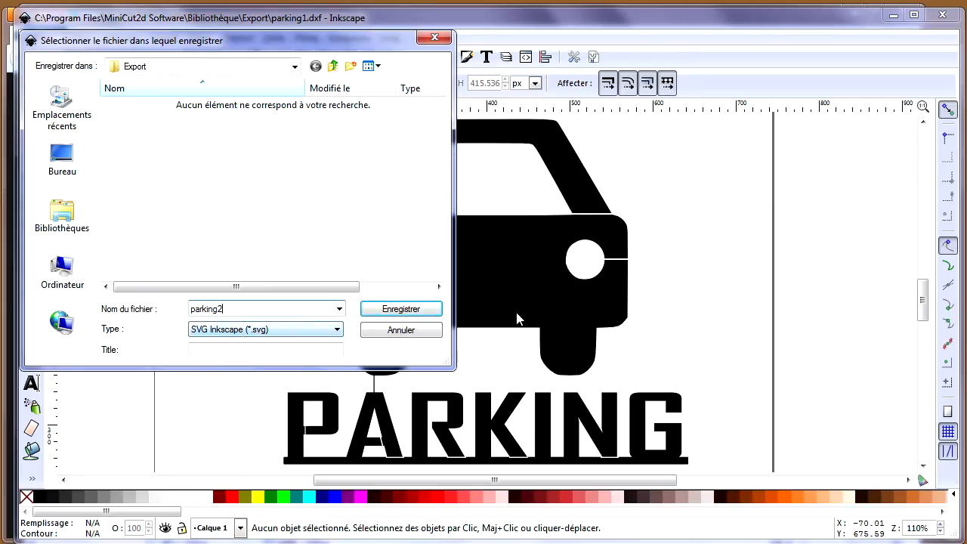
pyautogui.click(393, 312)
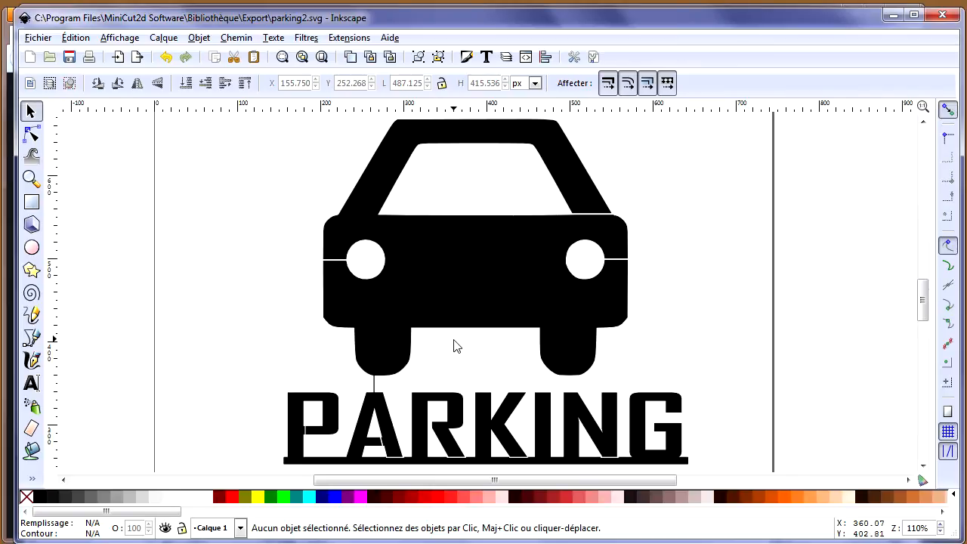
# Step: Save the drawing as parking2 in the Better DXF Output format in the Export folder
pyautogui.click(42, 41)
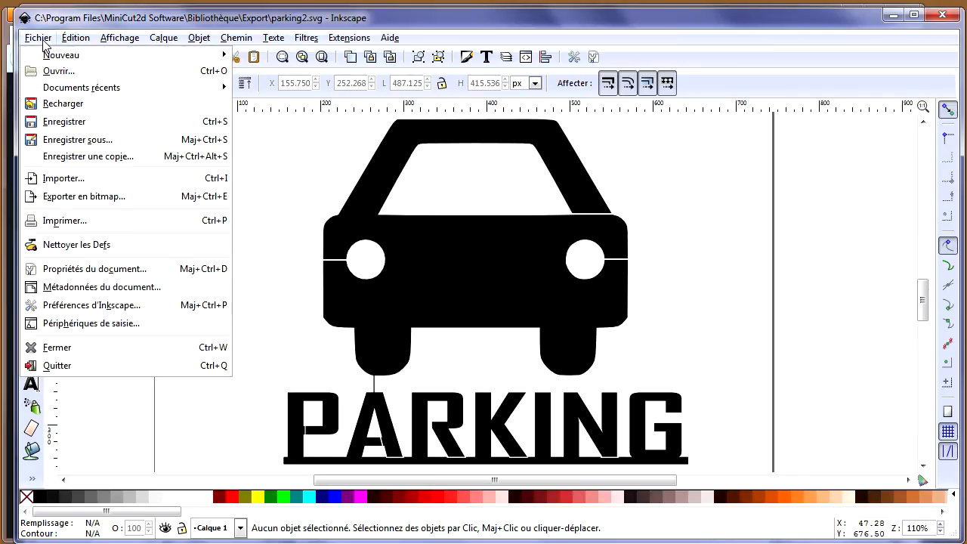
pyautogui.click(92, 139)
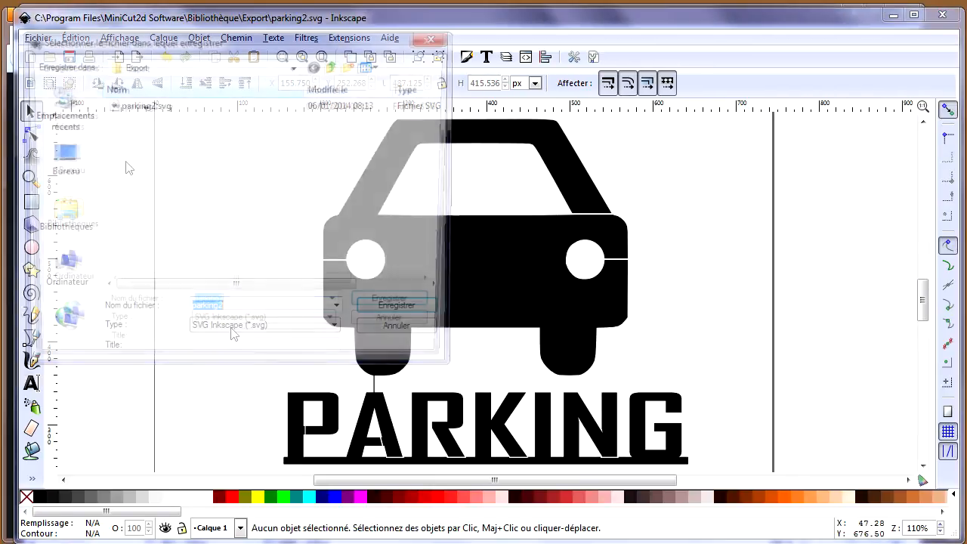
pyautogui.click(336, 329)
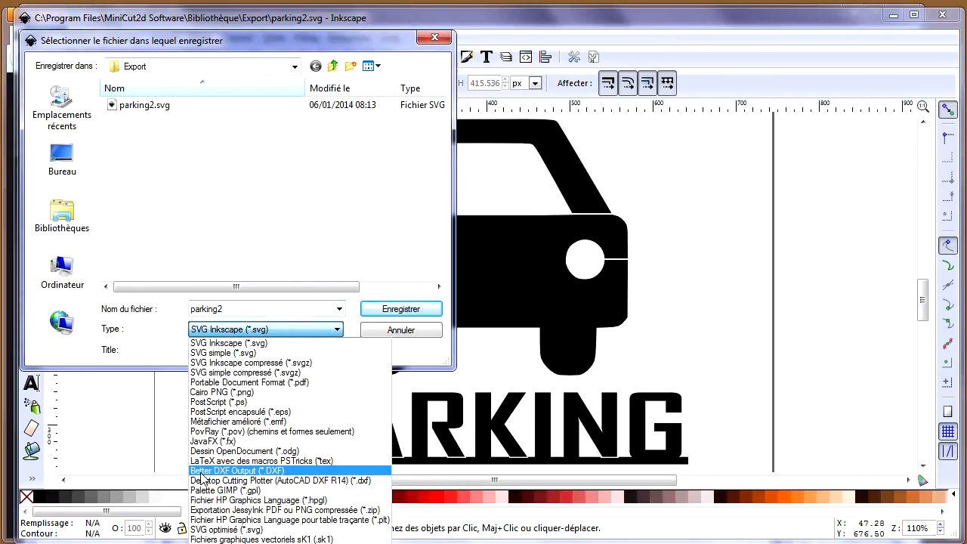
pyautogui.click(198, 471)
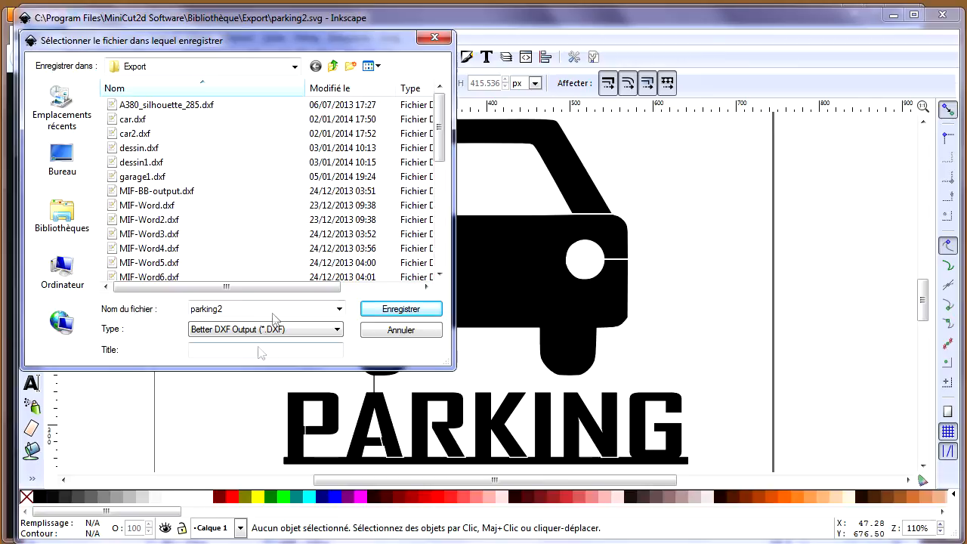
pyautogui.click(403, 312)
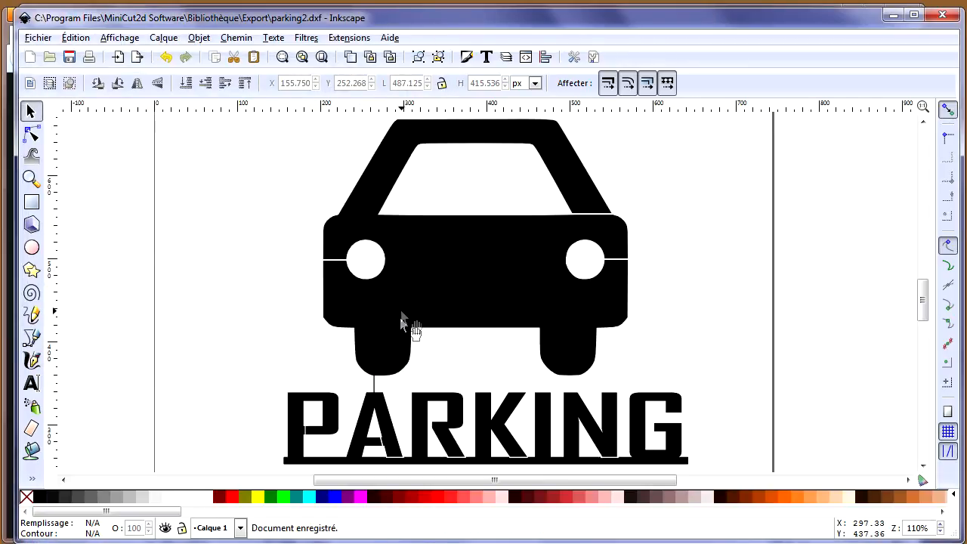
# Step: Switch to MiniCut2d Software and load parking2.dxf from the library's Export folder into the preview
pyautogui.click(446, 543)
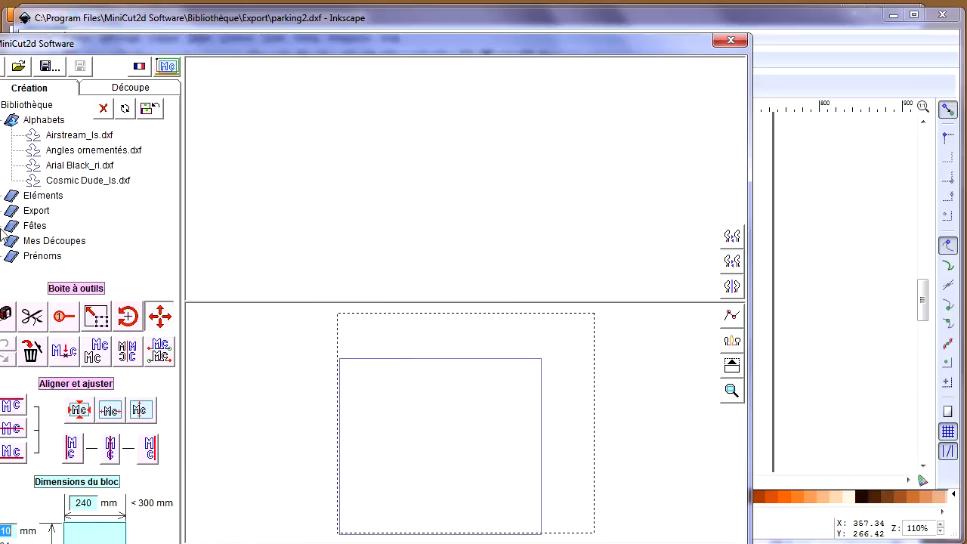
pyautogui.doubleClick(36, 210)
pyautogui.moveTo(107, 44); pyautogui.dragTo(149, 22)
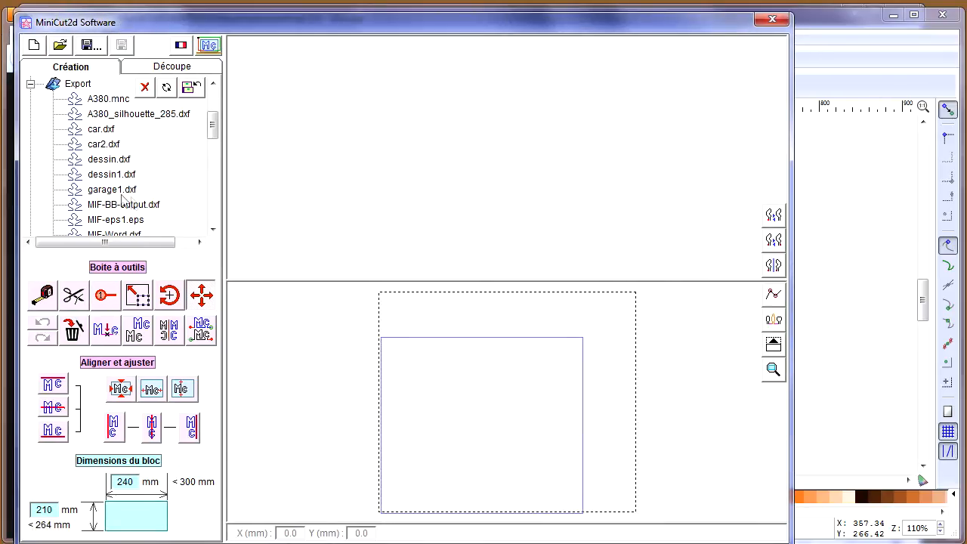
pyautogui.scroll(-6, 213, 217)
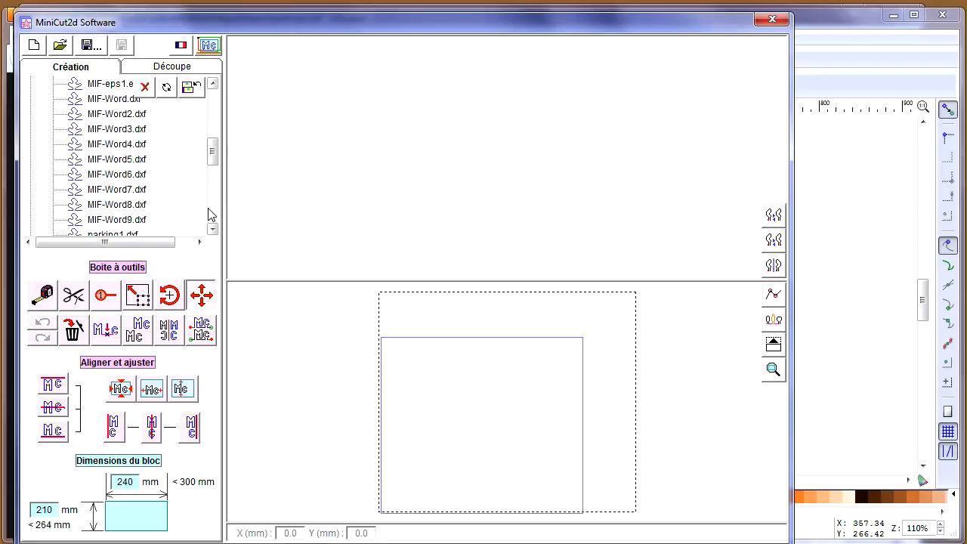
pyautogui.click(109, 115)
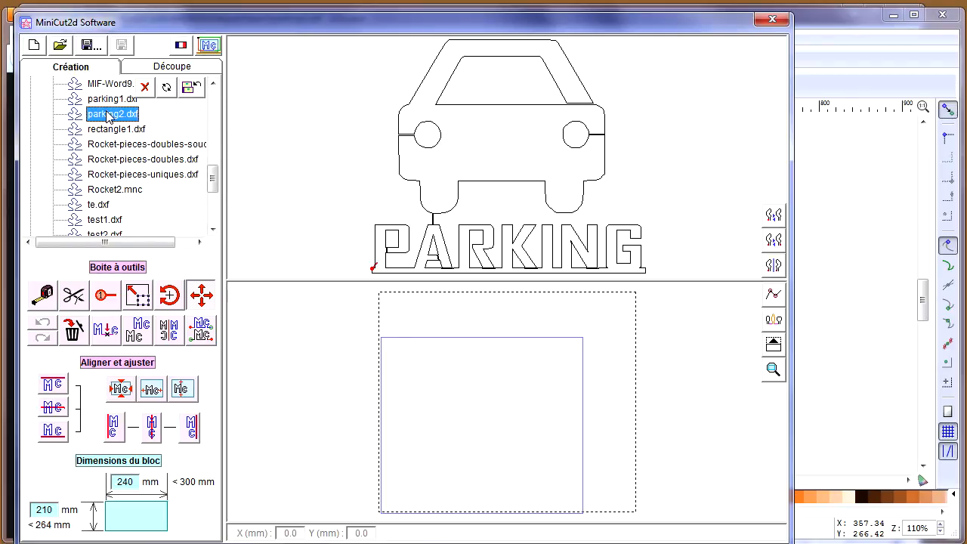
# Step: Place the parking2 outline in the cutting block, fitted to the block's size, and briefly display its points to check it
pyautogui.click(461, 147)
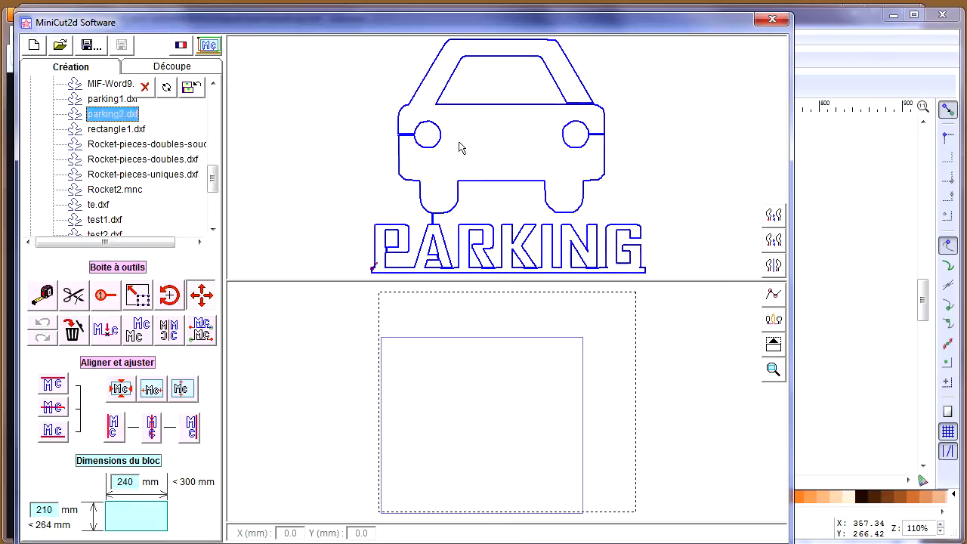
pyautogui.click(121, 390)
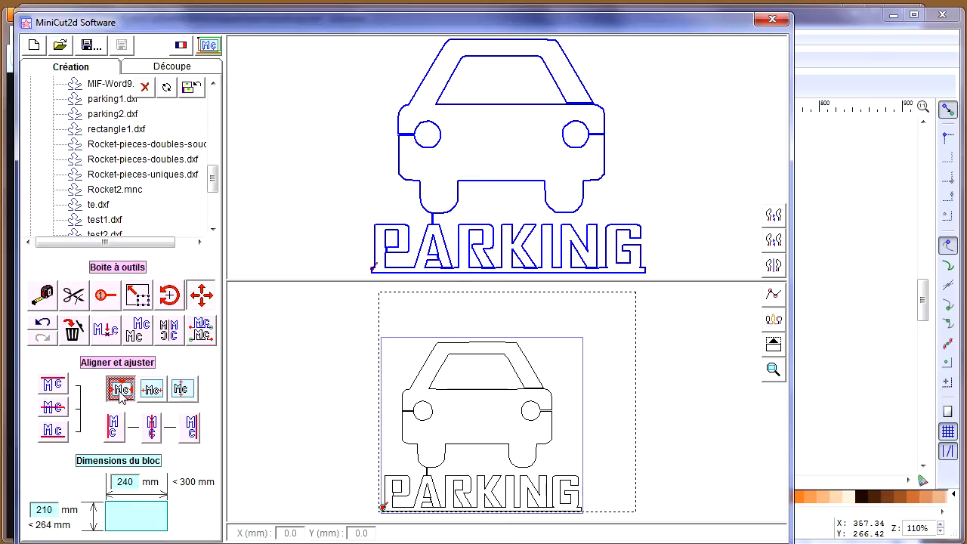
pyautogui.click(772, 344)
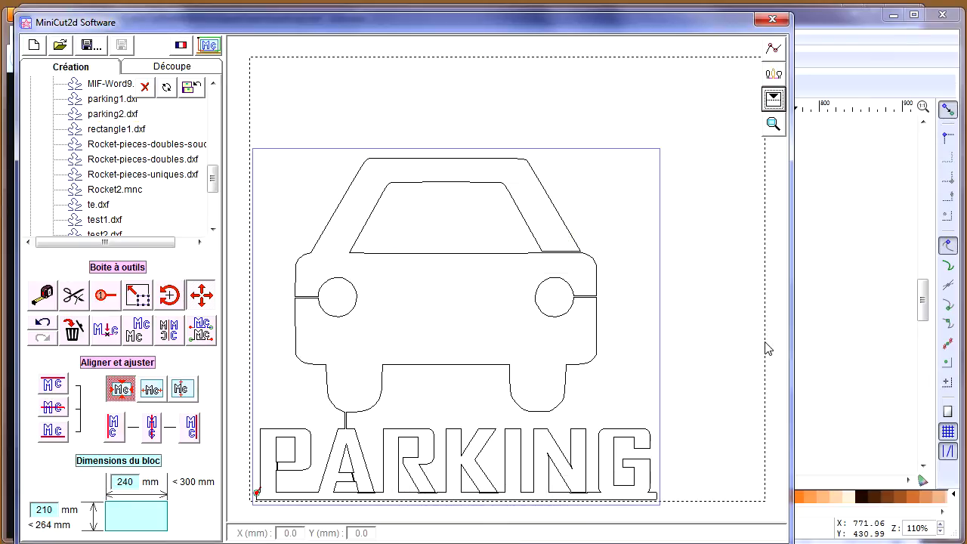
pyautogui.click(773, 123)
pyautogui.click(771, 51)
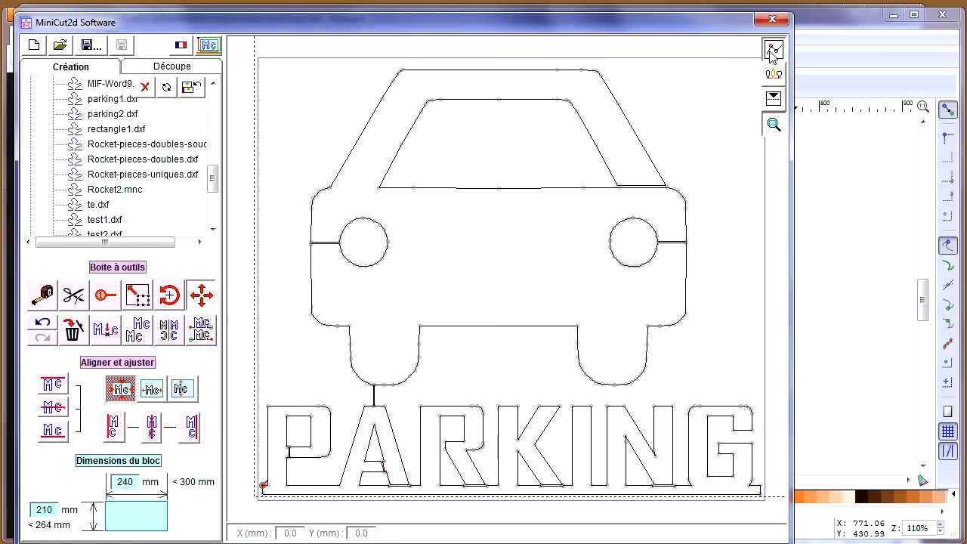
pyautogui.click(772, 52)
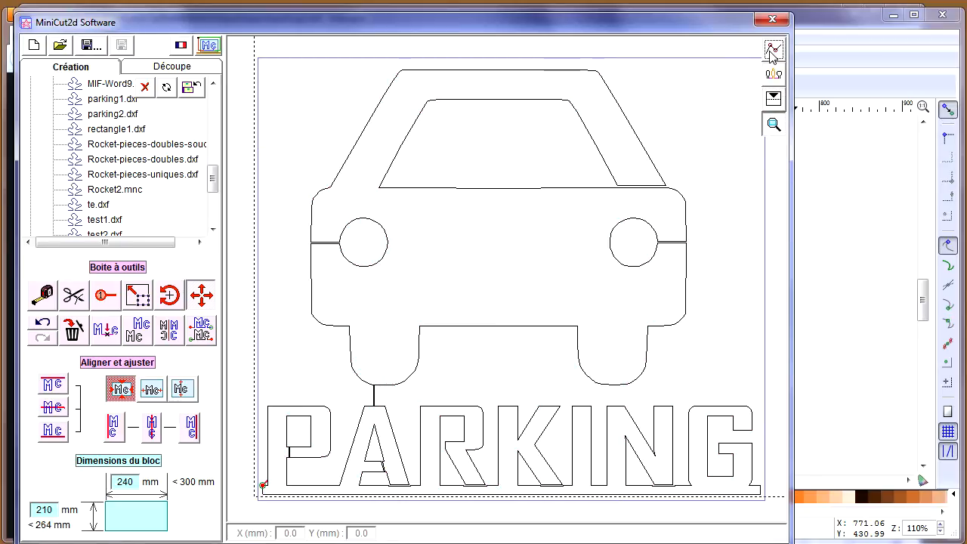
# Step: Close MiniCut2d Software, and close the parking2.dxf drawing in Inkscape without saving it as SVG
pyautogui.click(773, 19)
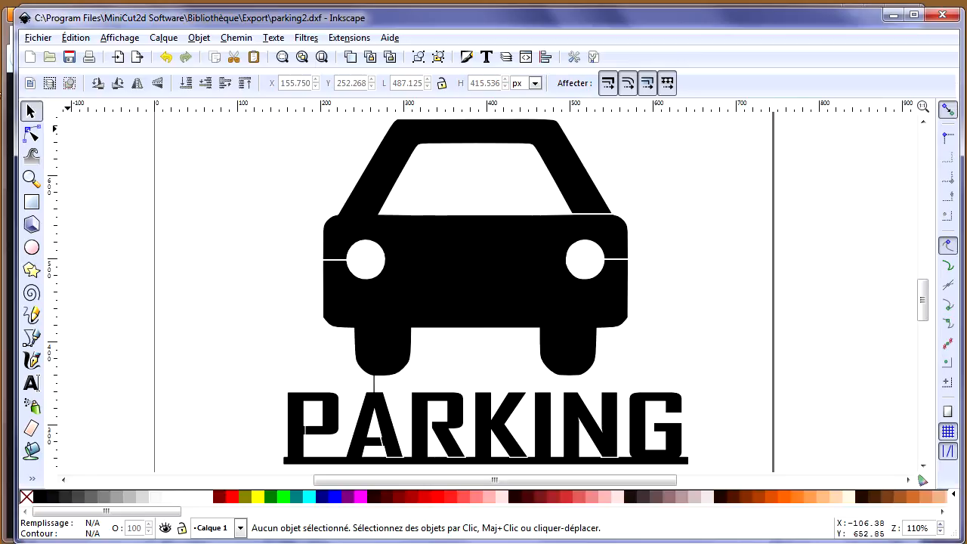
pyautogui.click(949, 18)
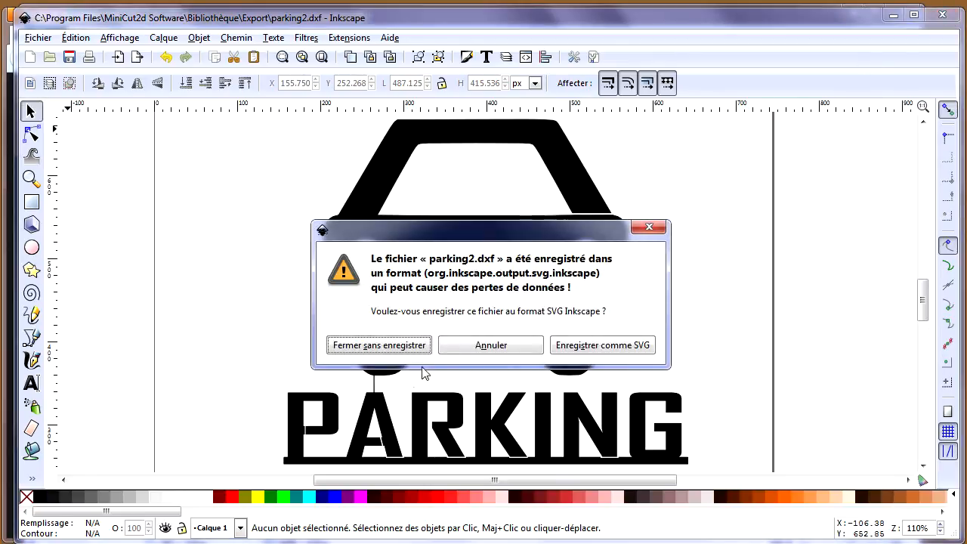
pyautogui.click(380, 346)
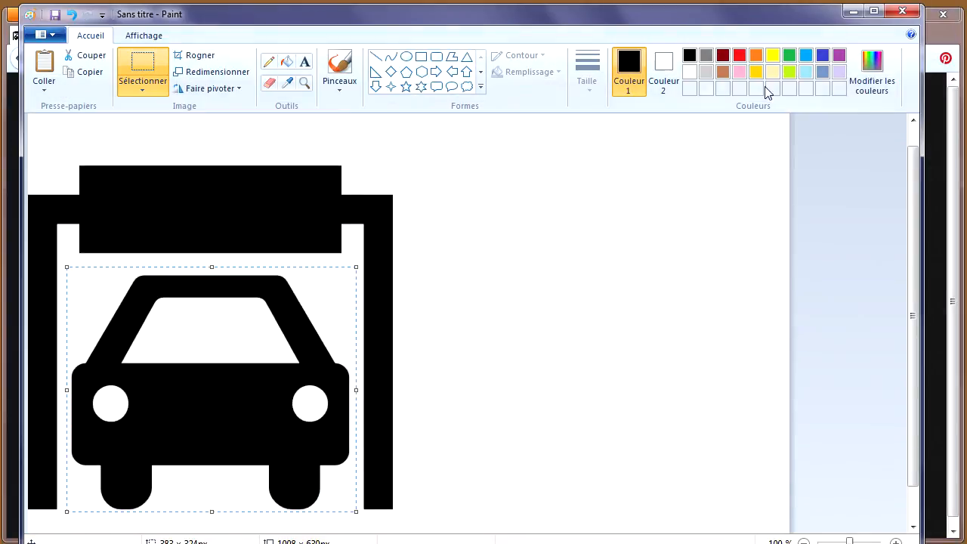
# Step: Minimise the Paint and Firefox windows showing the garage silhouette
pyautogui.click(853, 12)
pyautogui.click(891, 16)
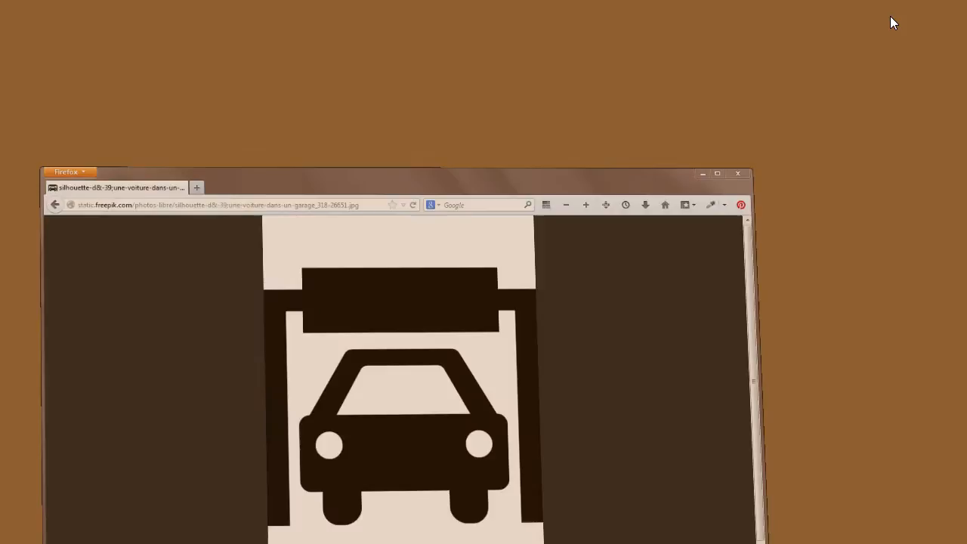